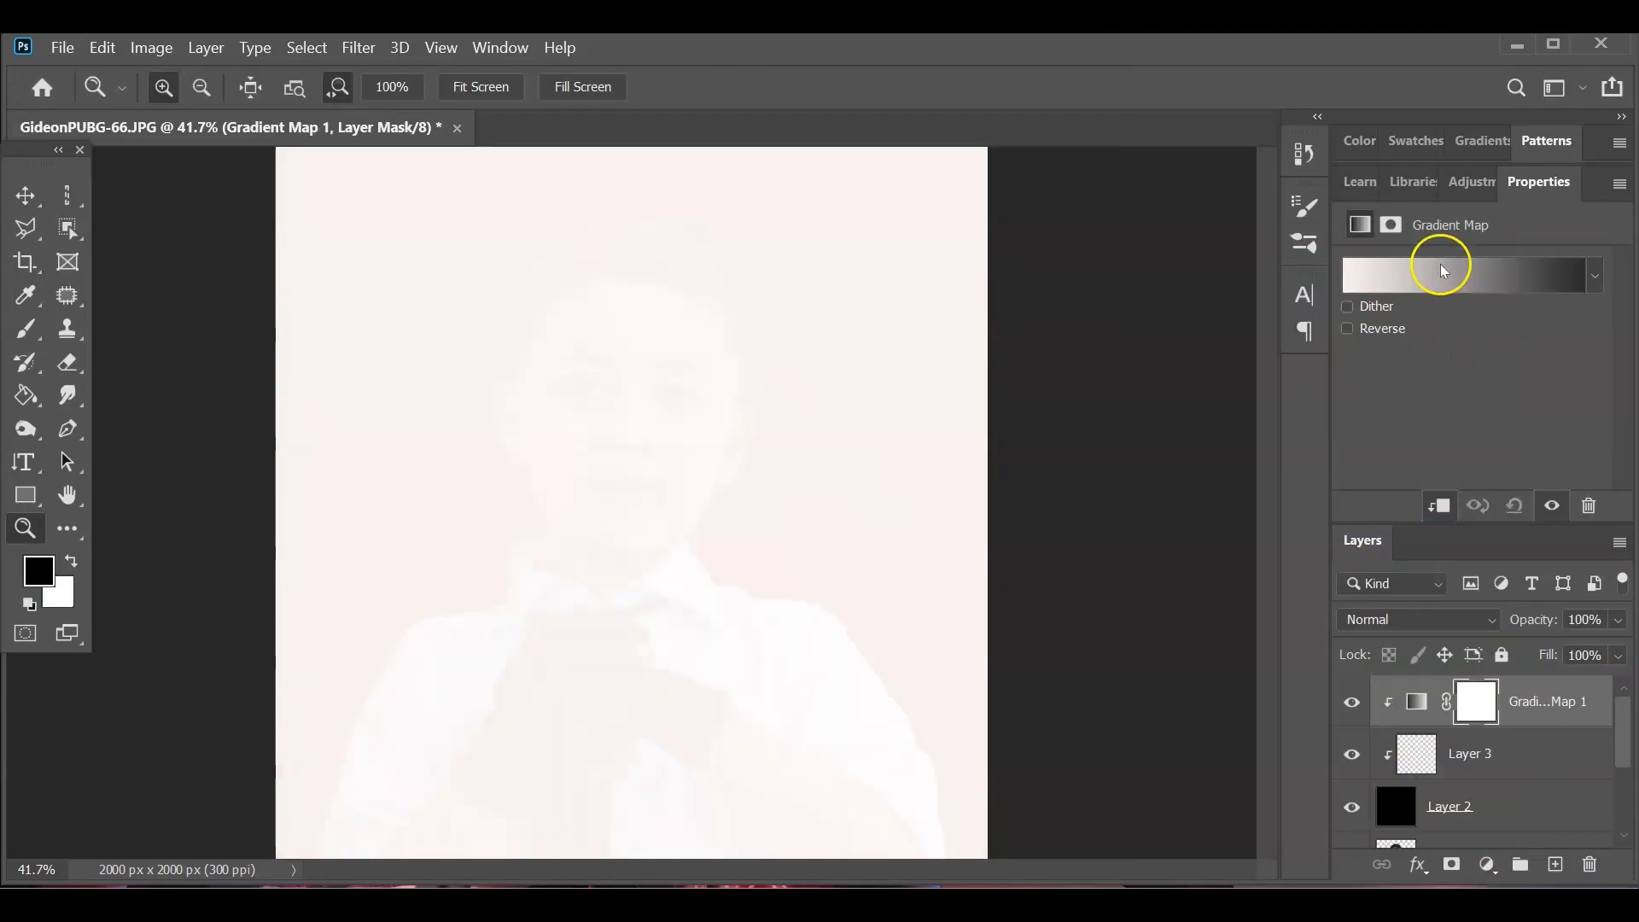
{"action": "left_click", "coordinate": [1443, 271]}
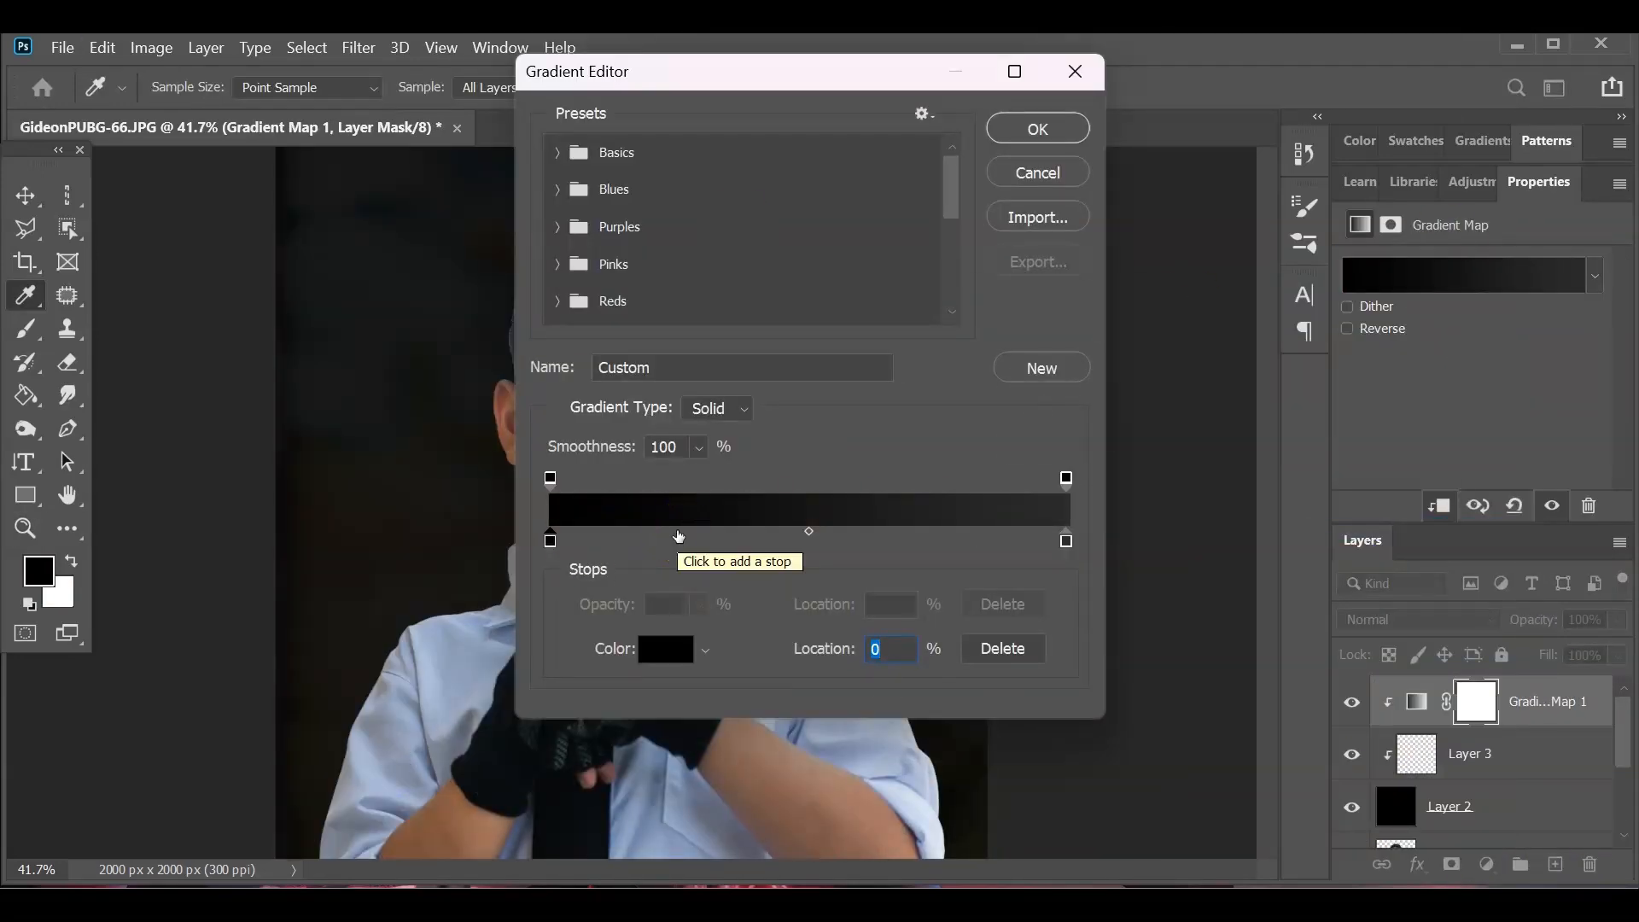
{"action": "left_click", "coordinate": [663, 645]}
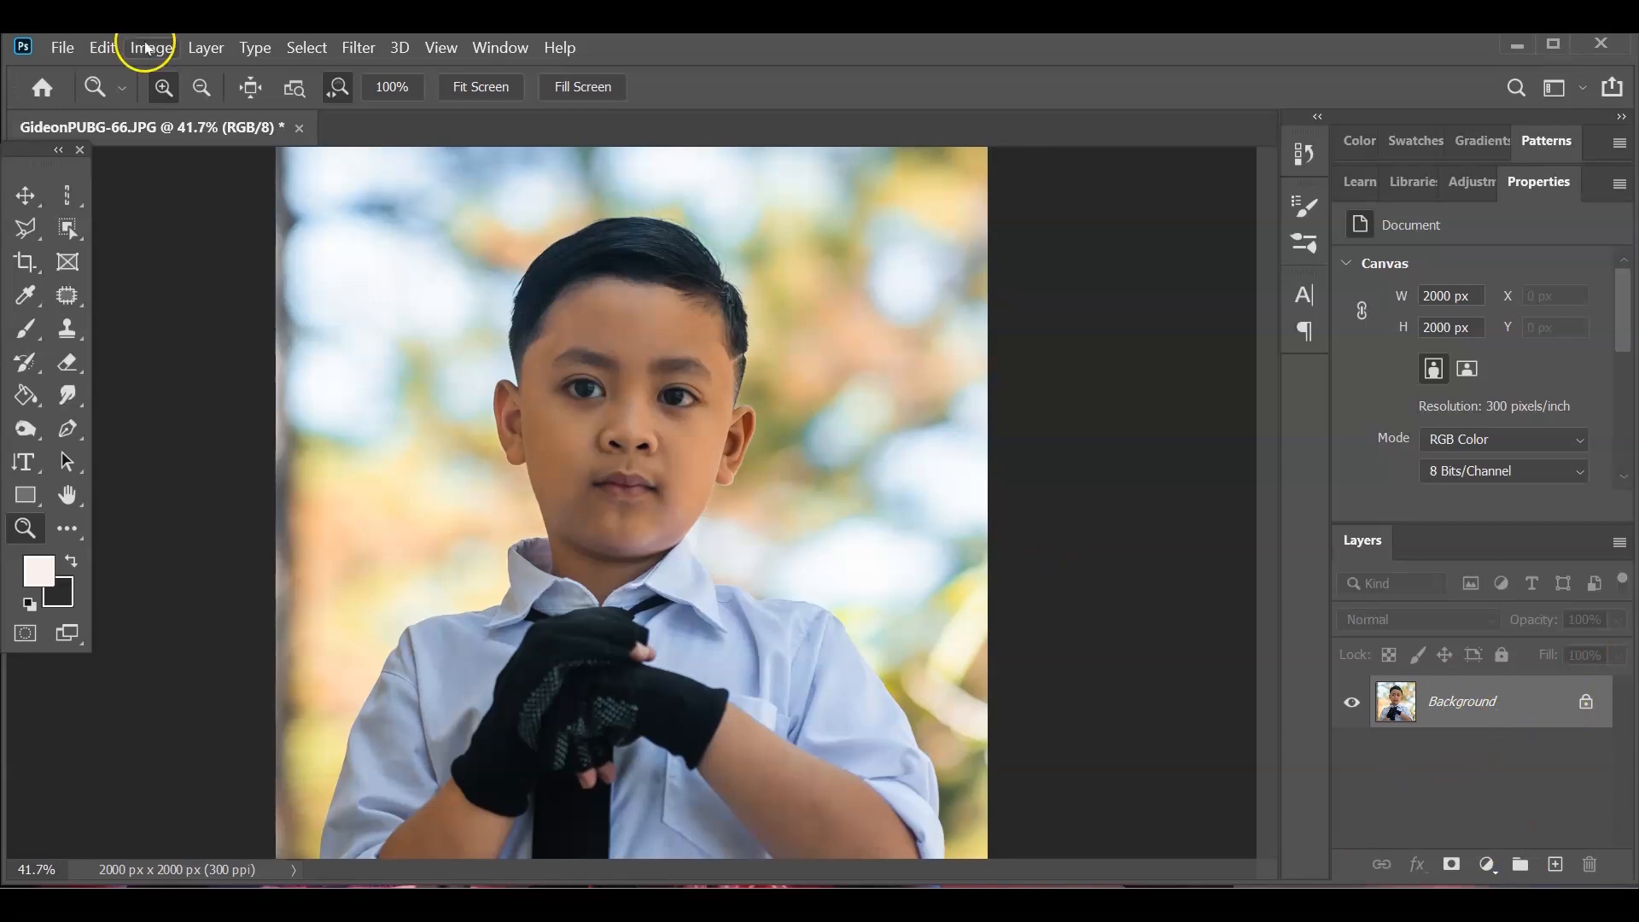
- Select the boy with automatic subject selection and copy him to a new layer above the Background
{"action": "left_click", "coordinate": [294, 48]}
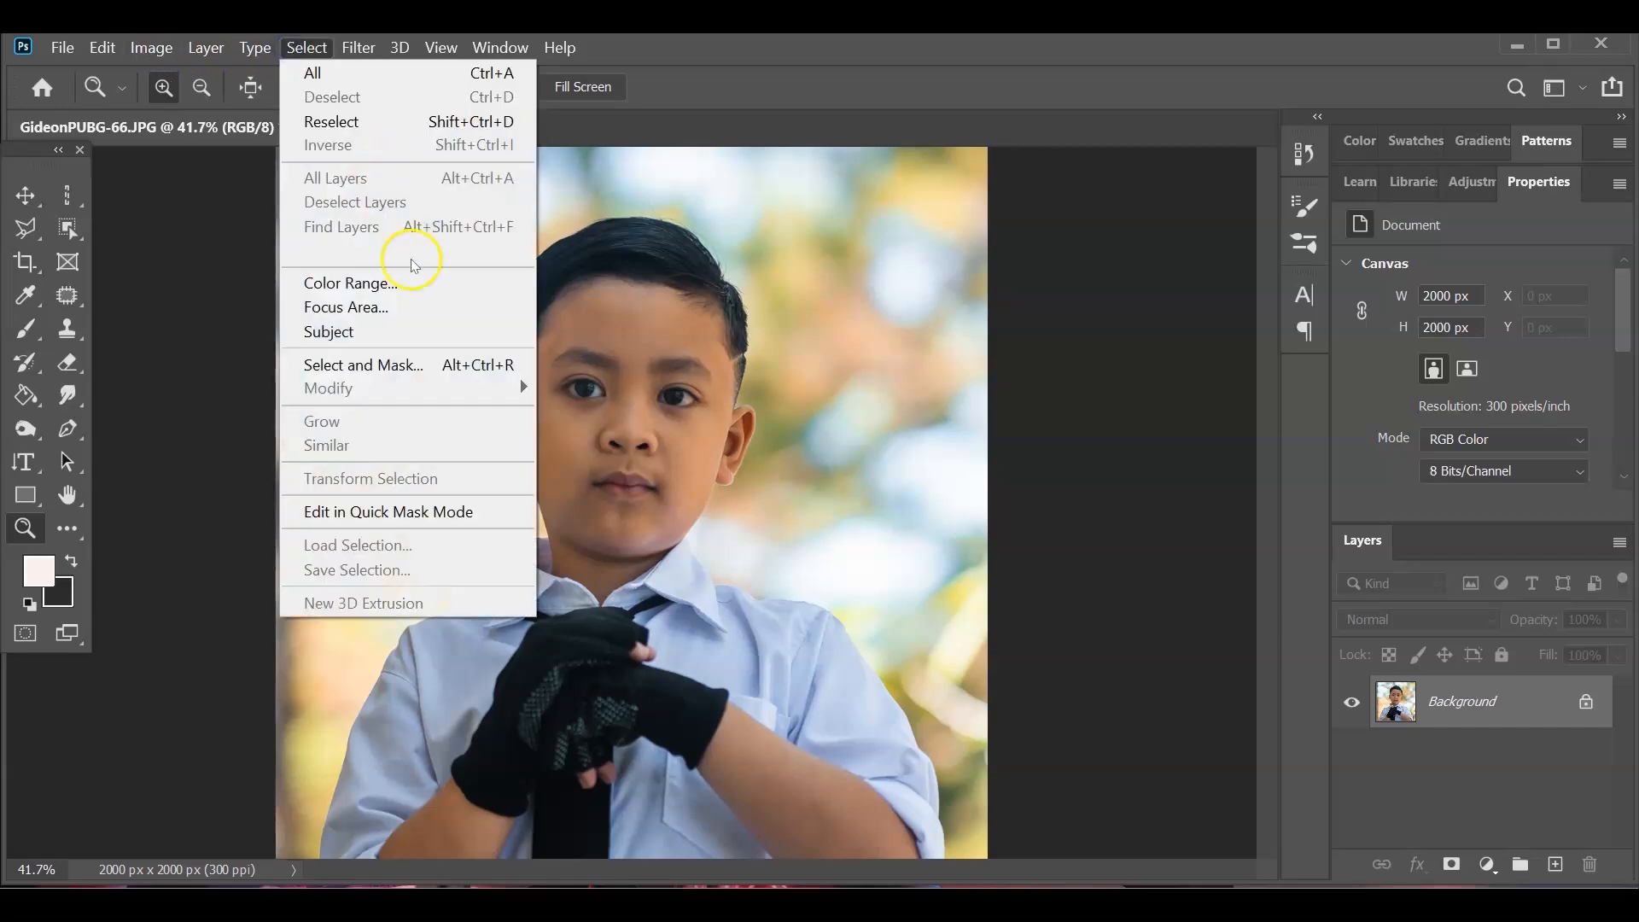
{"action": "left_click", "coordinate": [421, 333]}
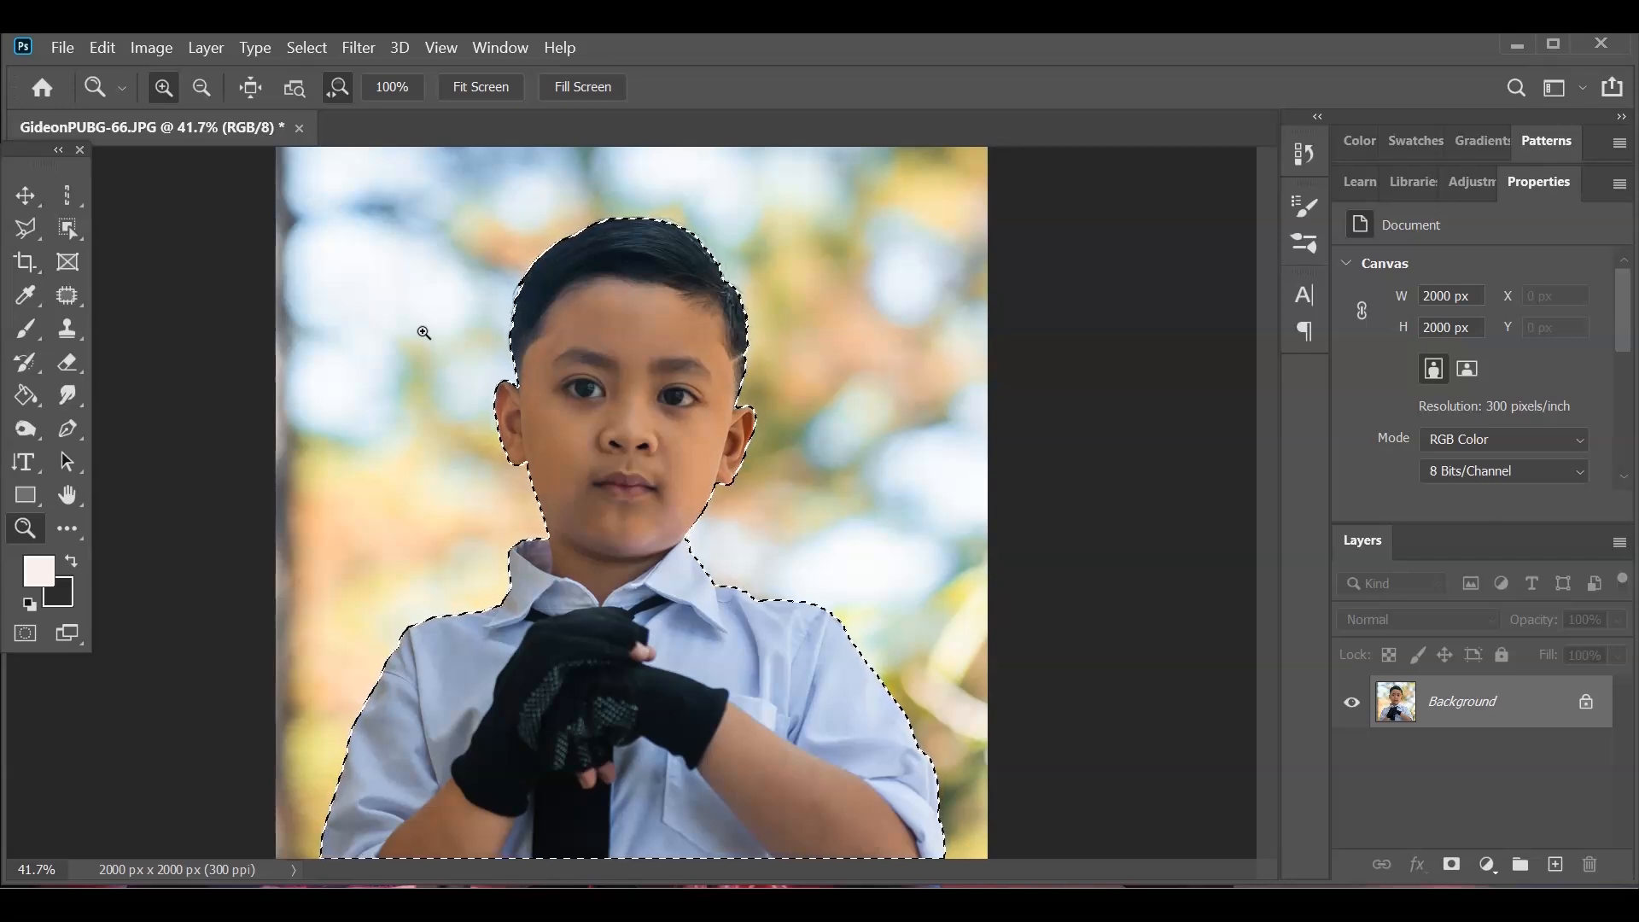
{"action": "key", "text": "ctrl+j"}
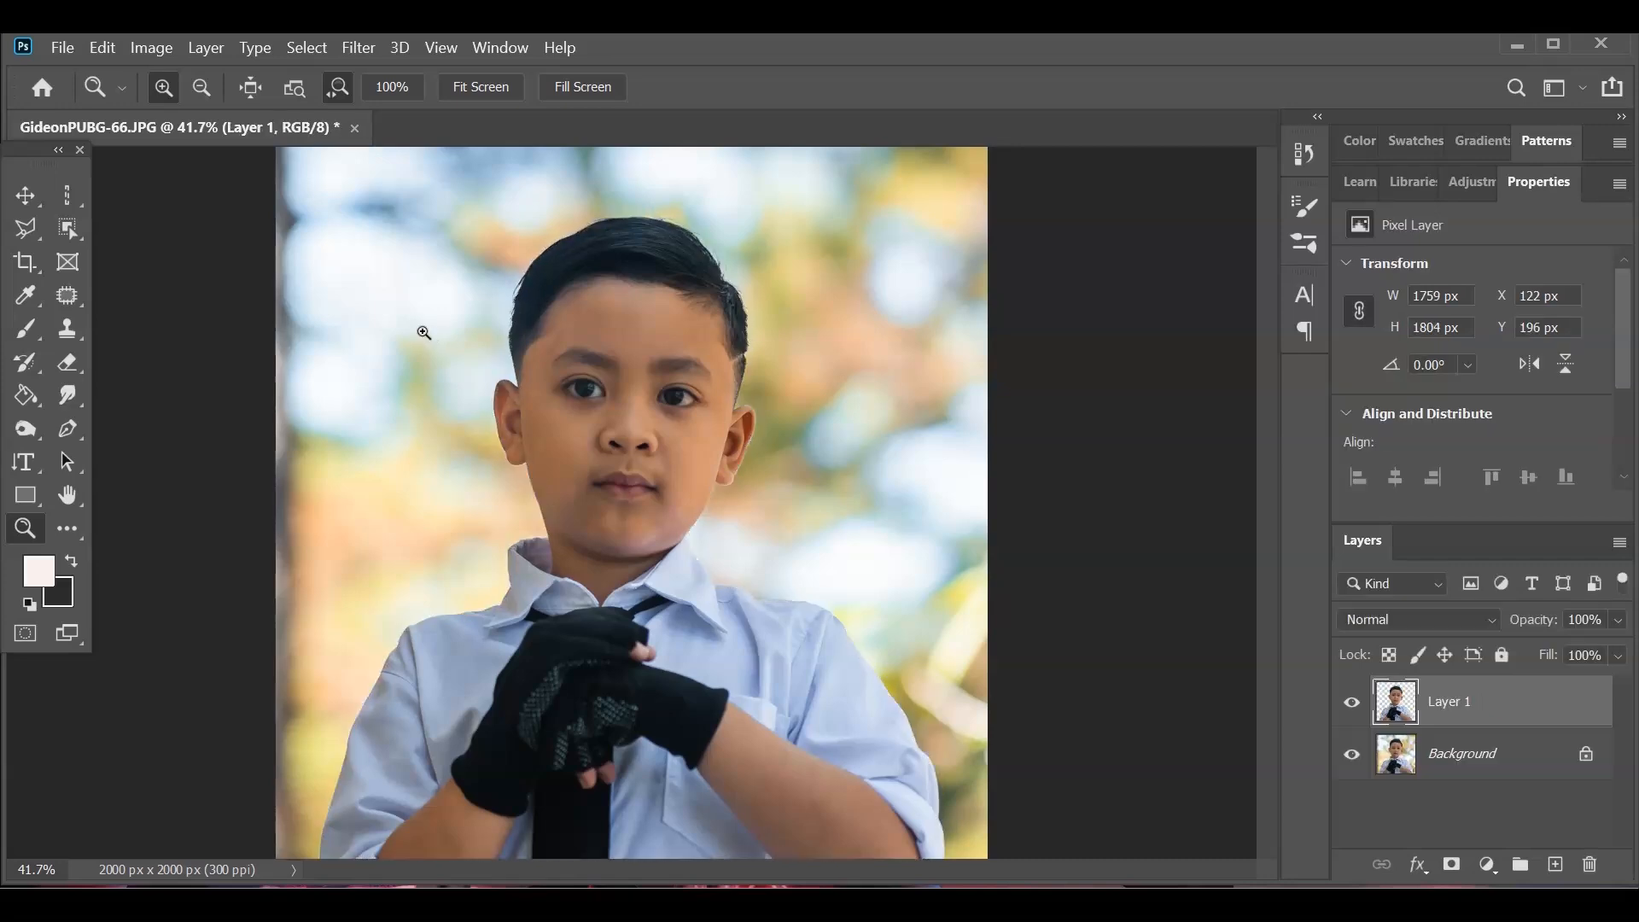
{"action": "left_click", "coordinate": [1348, 704]}
{"action": "left_click", "coordinate": [1348, 704]}
- Add an Exposure adjustment directly above the Background layer and lower its exposure to about -7.43
{"action": "left_click", "coordinate": [1511, 764]}
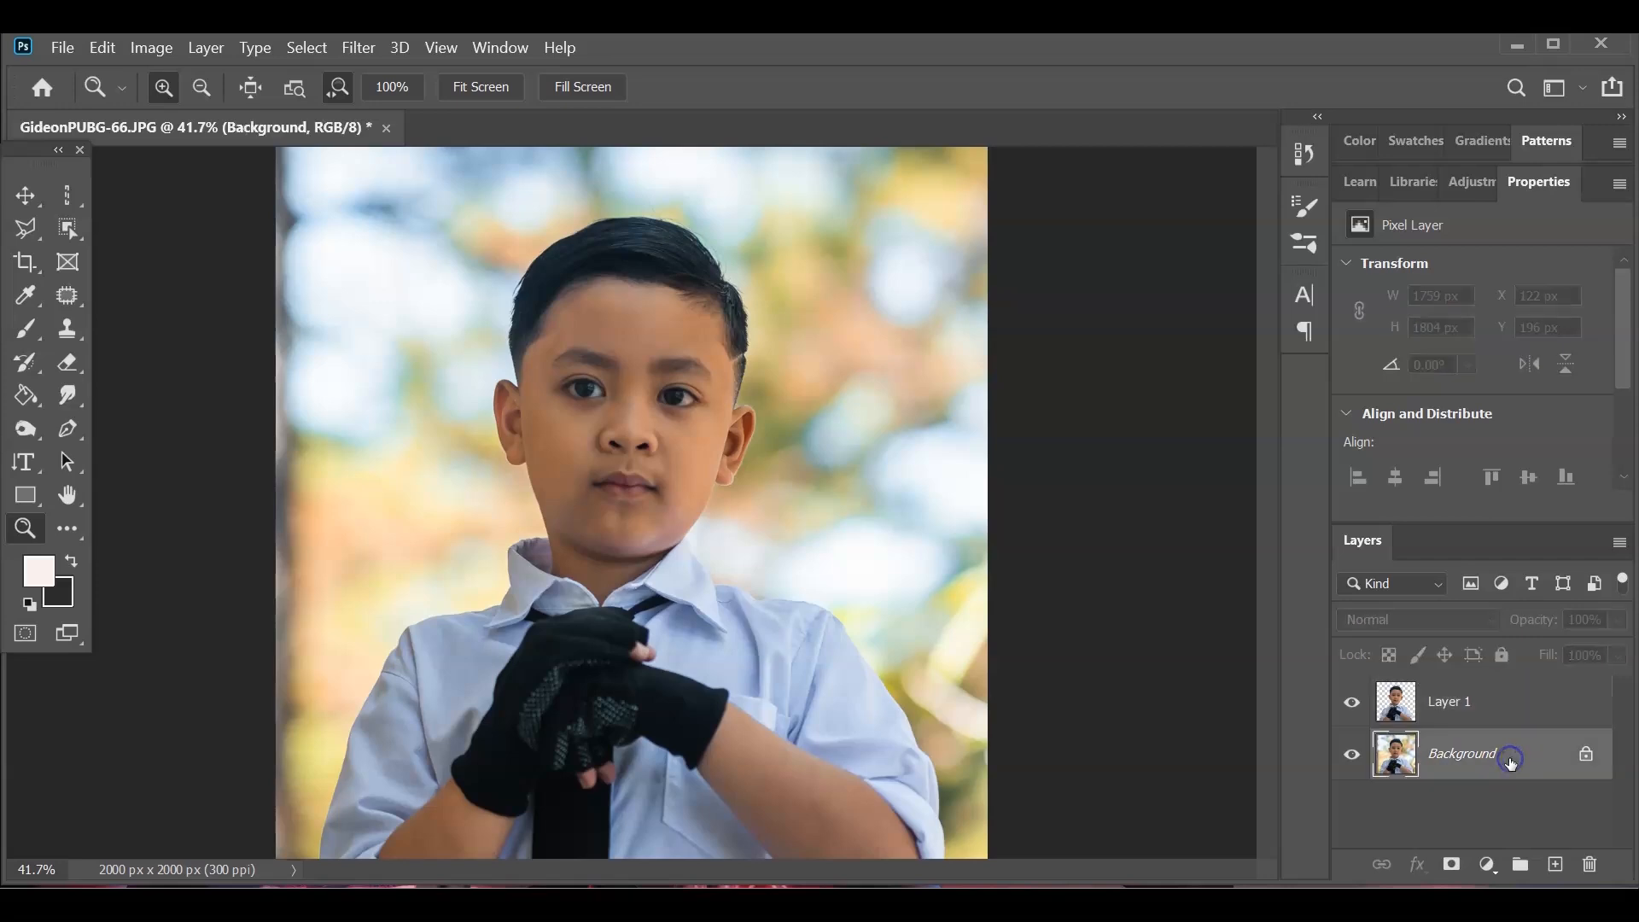
{"action": "left_click", "coordinate": [1513, 773]}
{"action": "left_click", "coordinate": [1488, 866]}
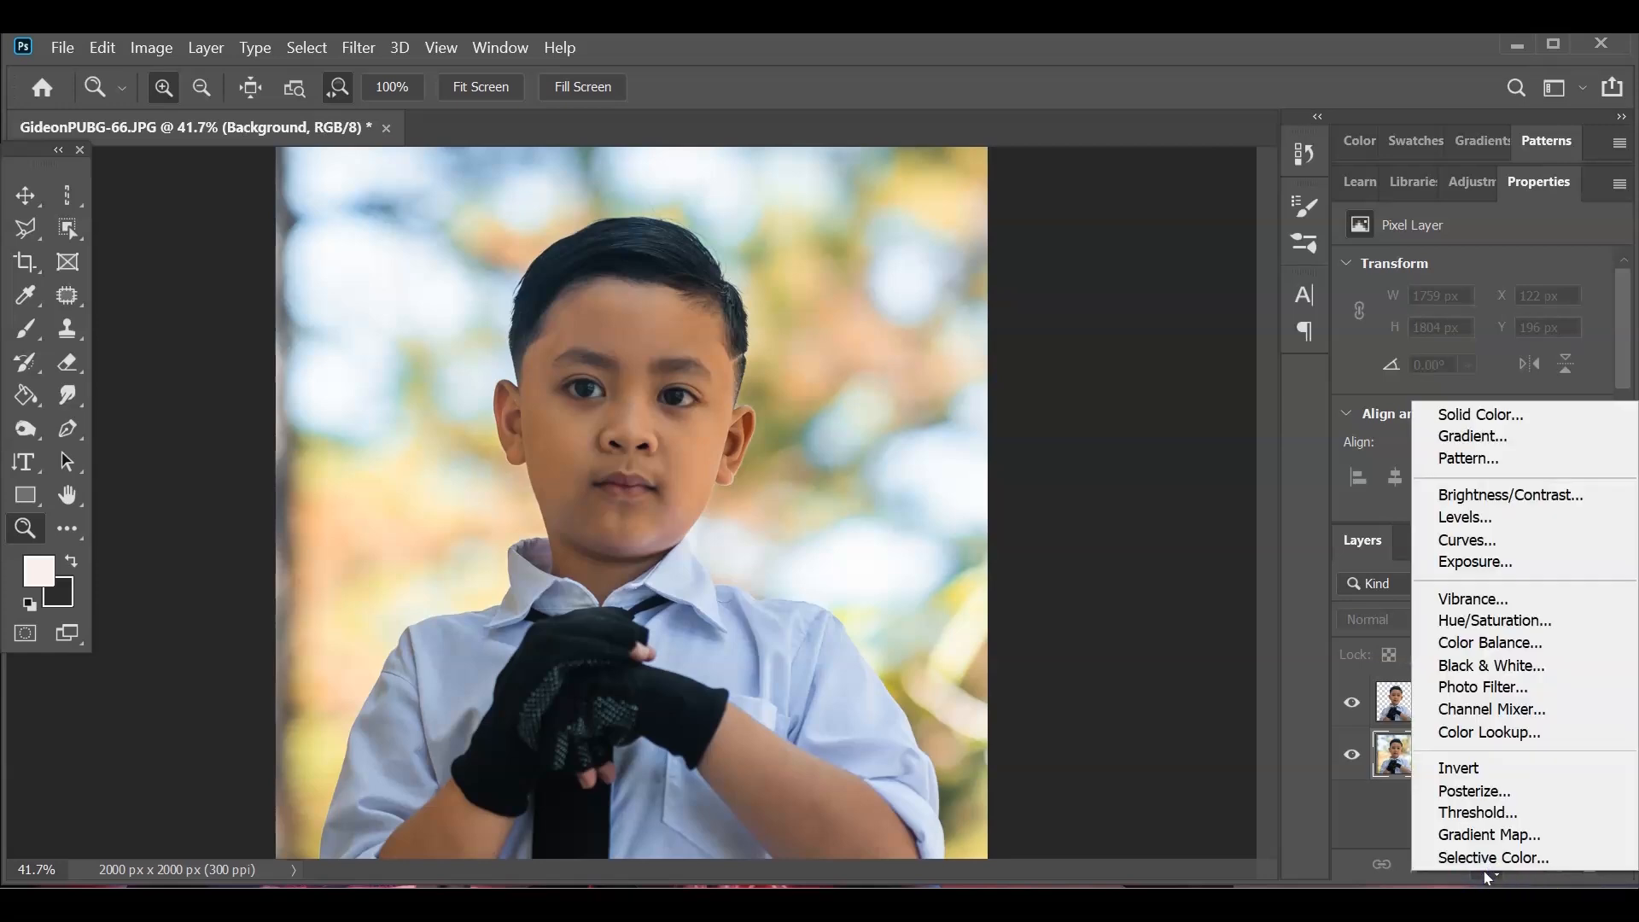
{"action": "left_click", "coordinate": [1477, 562]}
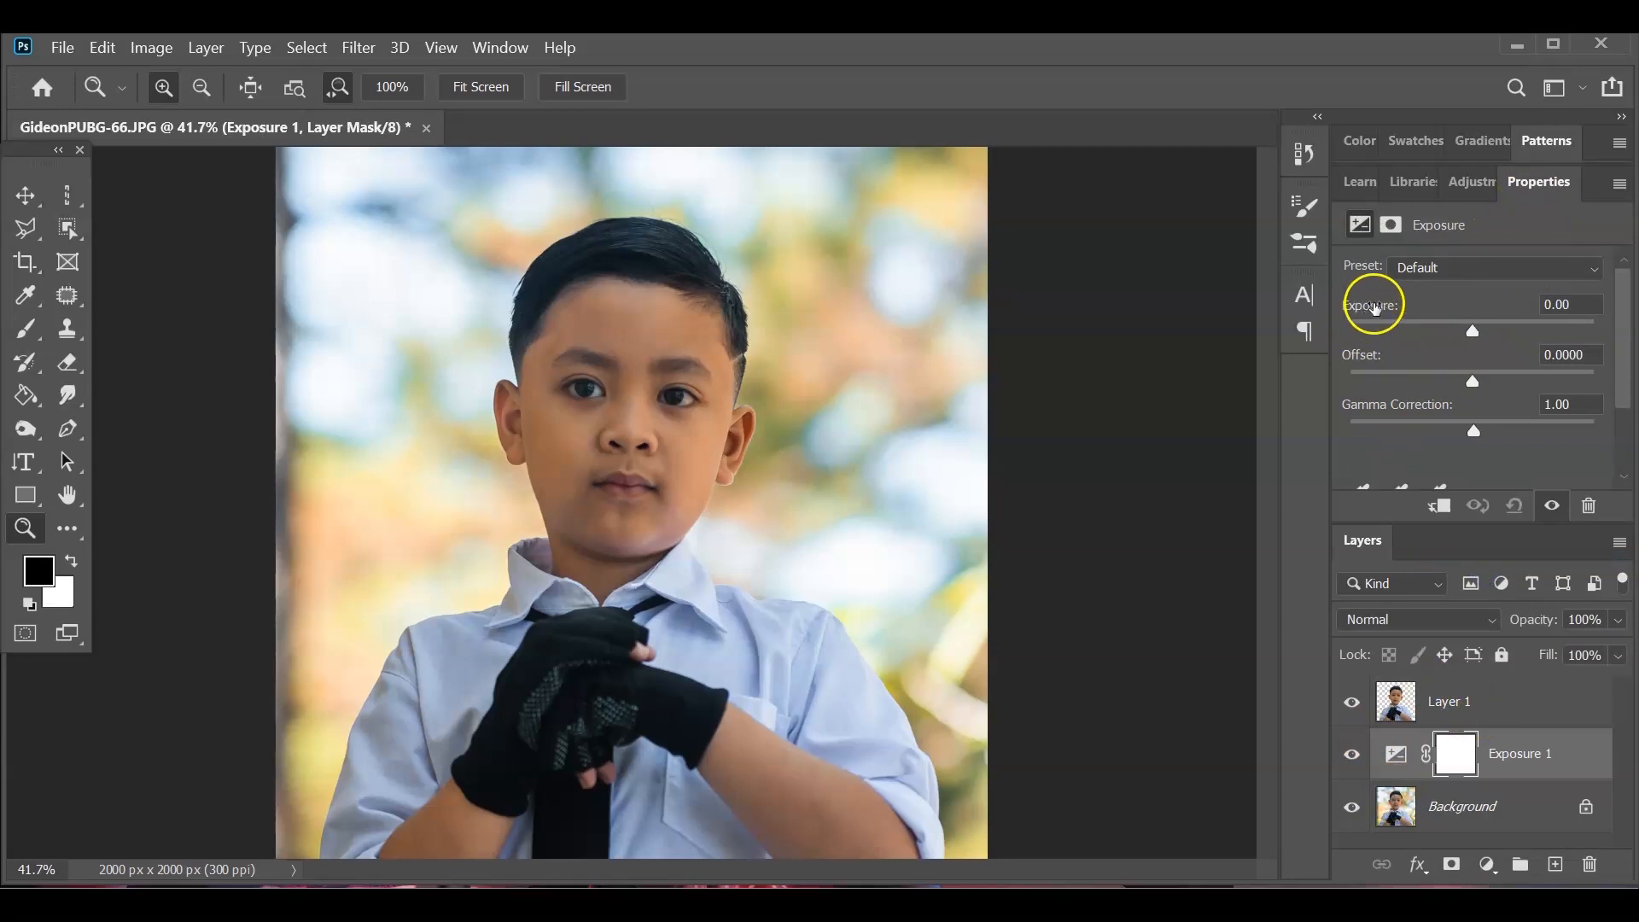
{"action": "left_click_drag", "start_coordinate": [1474, 334], "coordinate": [1392, 345]}
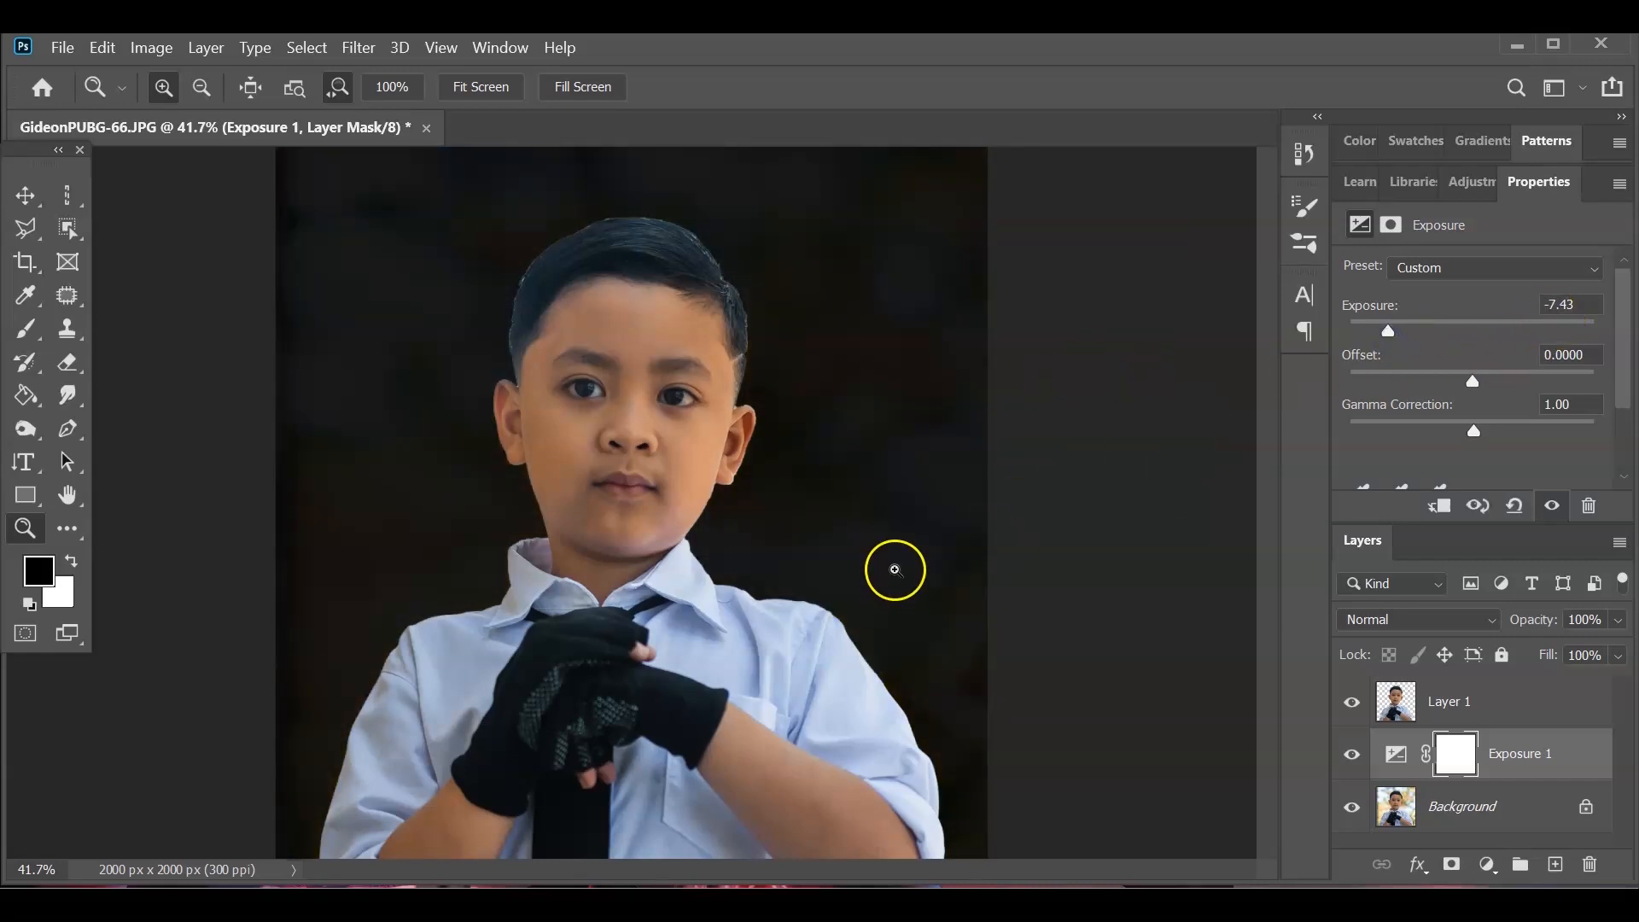
- Create a new empty layer above Layer 1, the cut-out of the boy
{"action": "left_click", "coordinate": [1504, 719]}
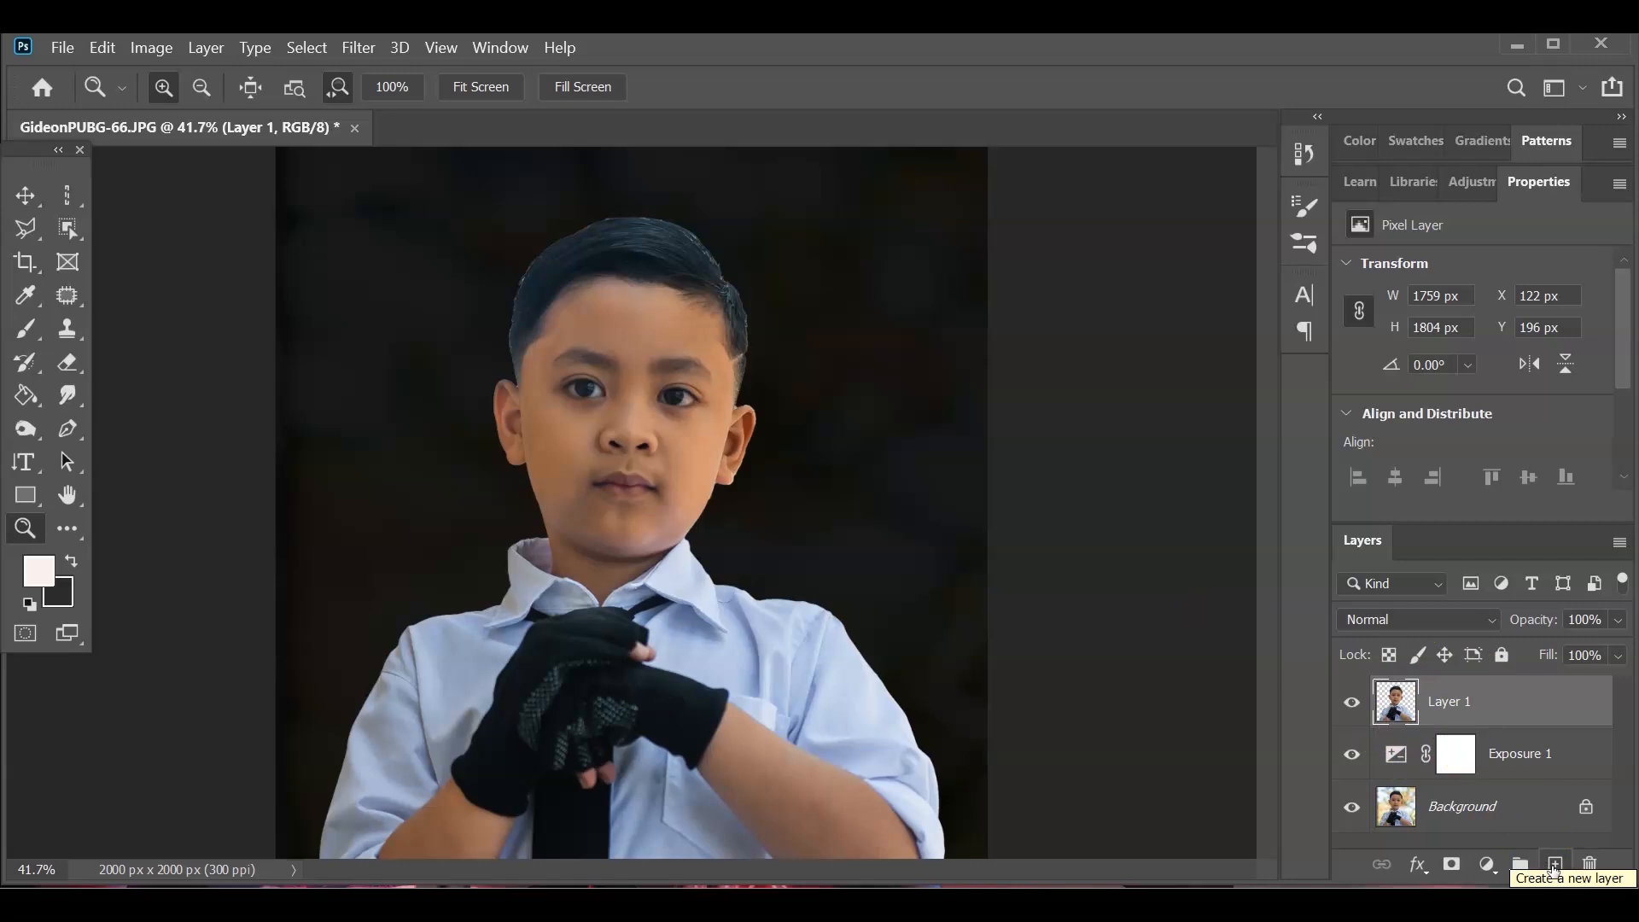
{"action": "left_click", "coordinate": [1553, 865]}
{"action": "left_click", "coordinate": [1469, 711]}
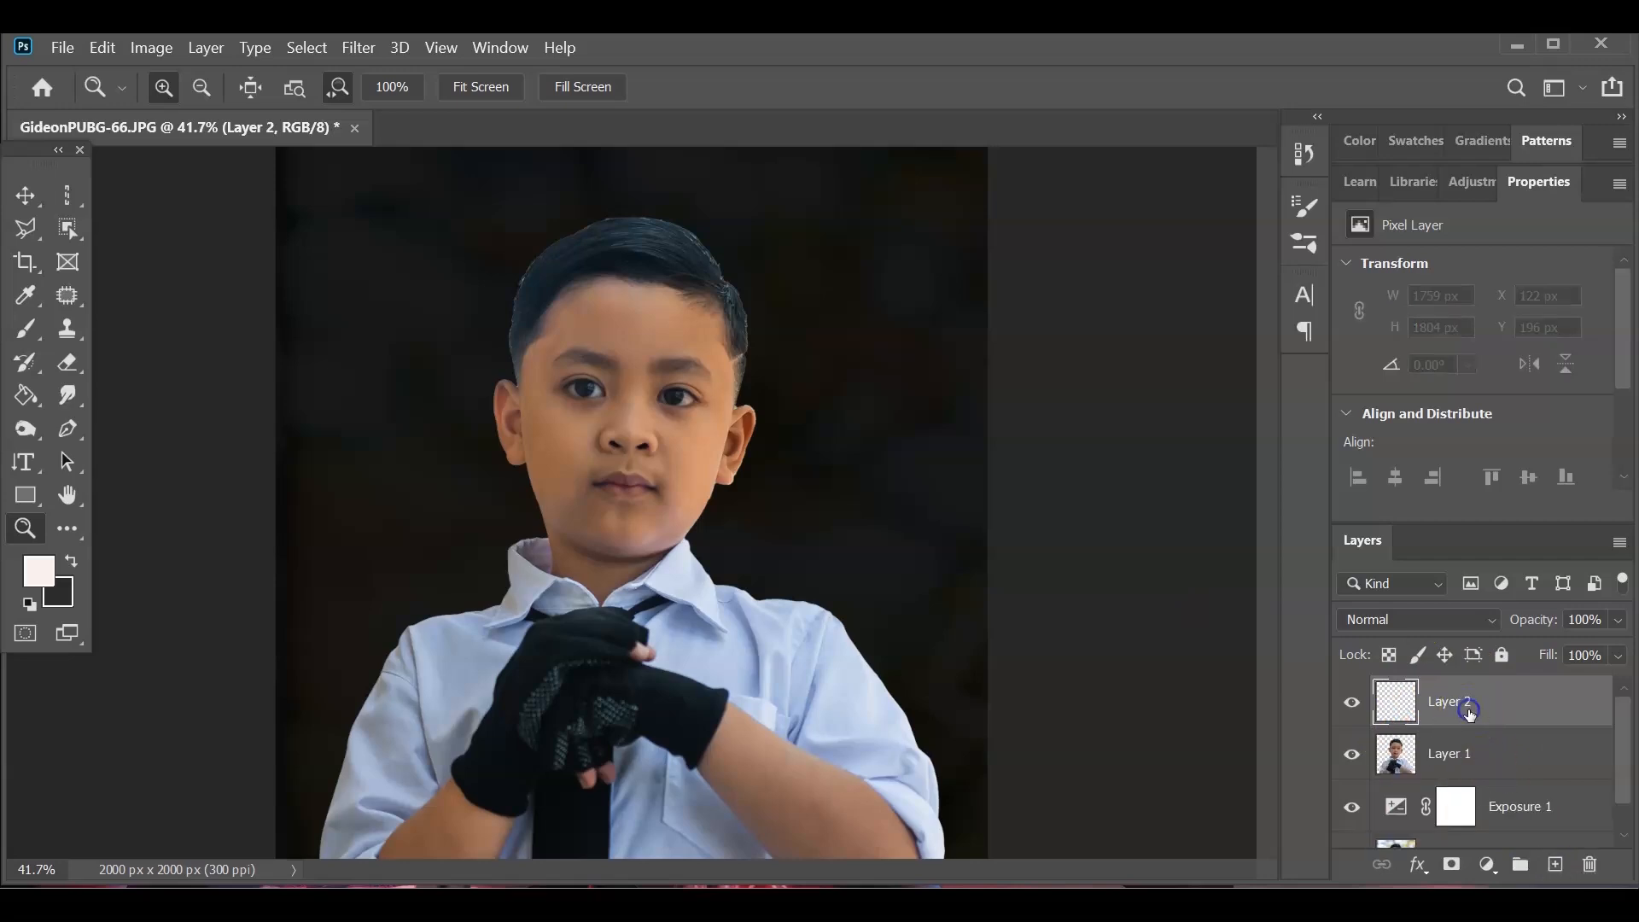
- Fill the new layer with black at 100% opacity and set its blending mode to Screen
{"action": "left_click", "coordinate": [99, 47]}
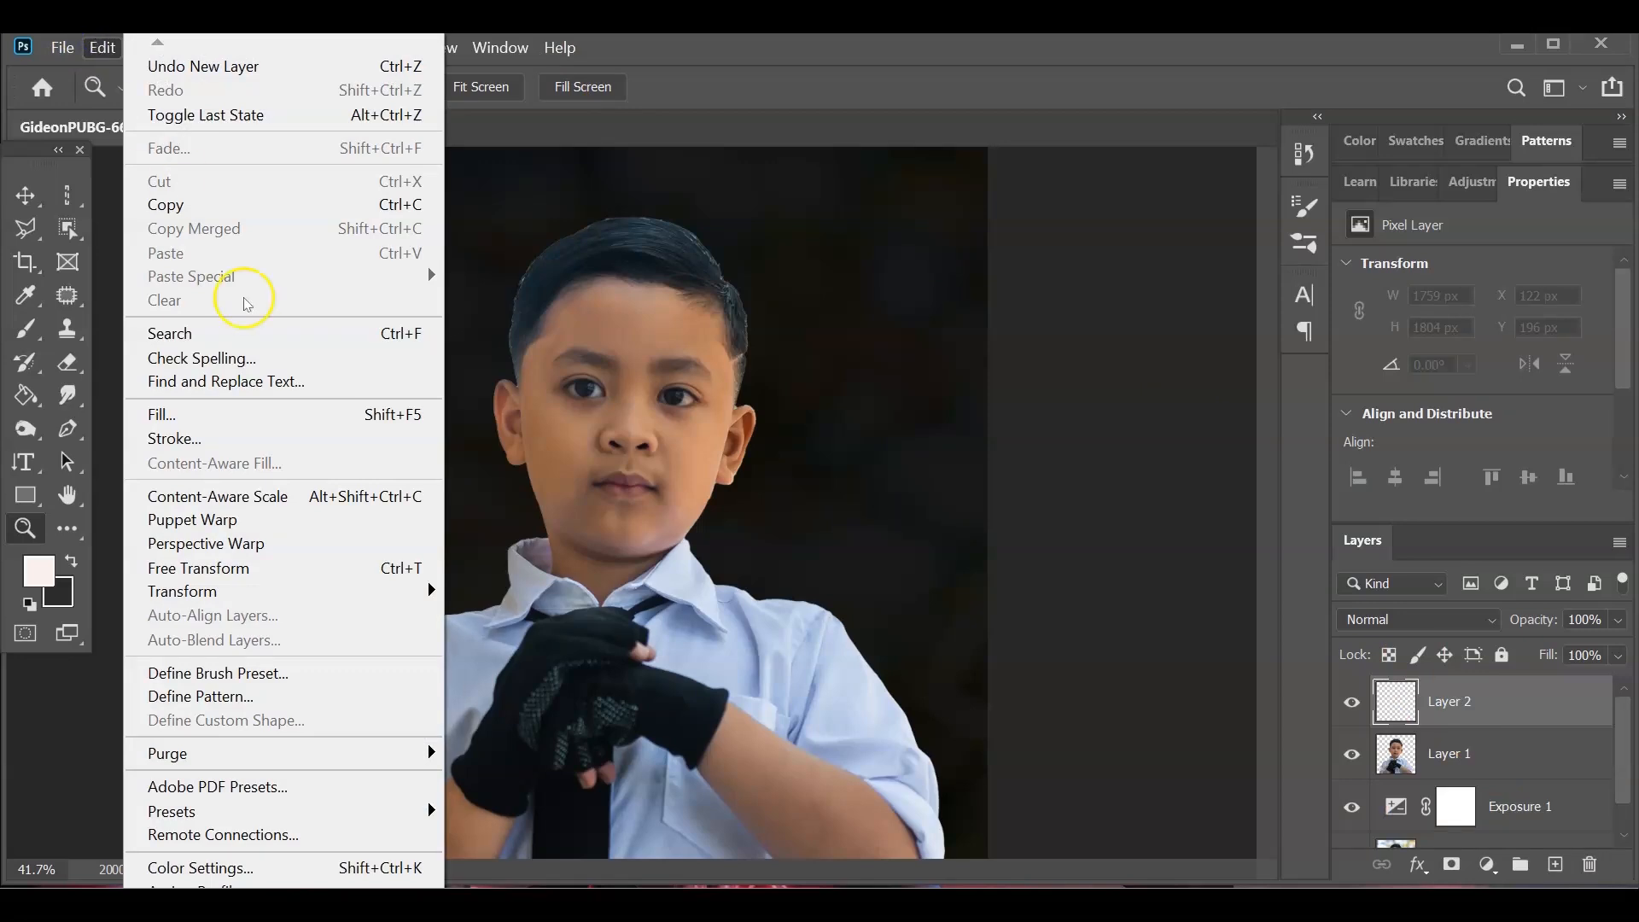
{"action": "left_click", "coordinate": [309, 414]}
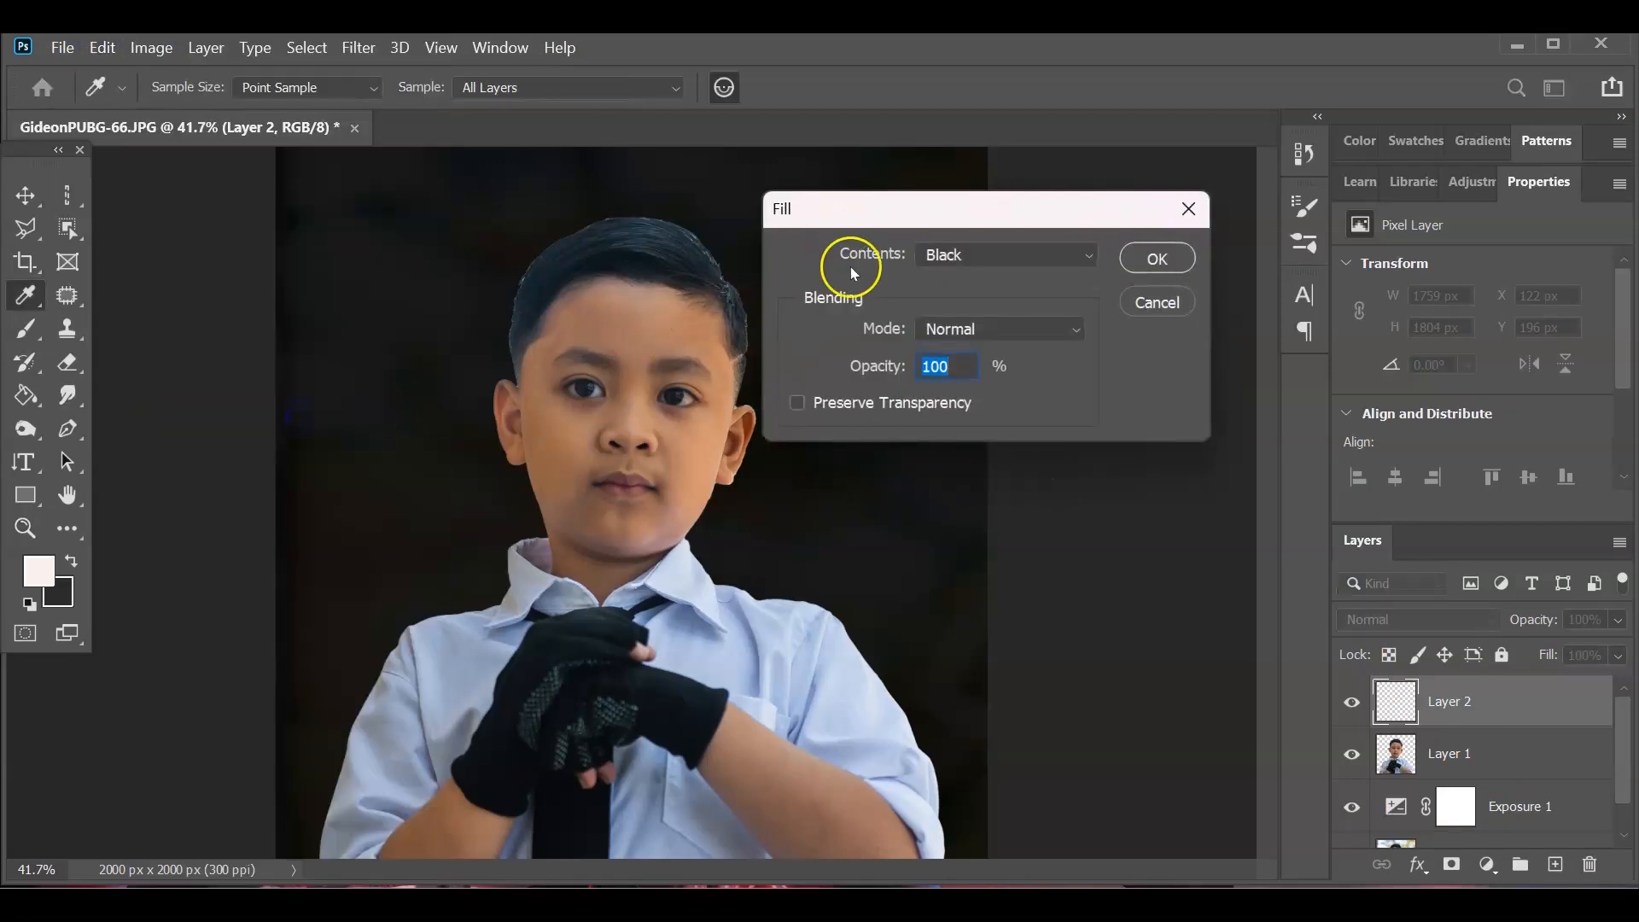
{"action": "left_click", "coordinate": [1087, 264]}
{"action": "left_click", "coordinate": [1003, 458]}
{"action": "left_click", "coordinate": [1161, 275]}
{"action": "key", "text": "z"}
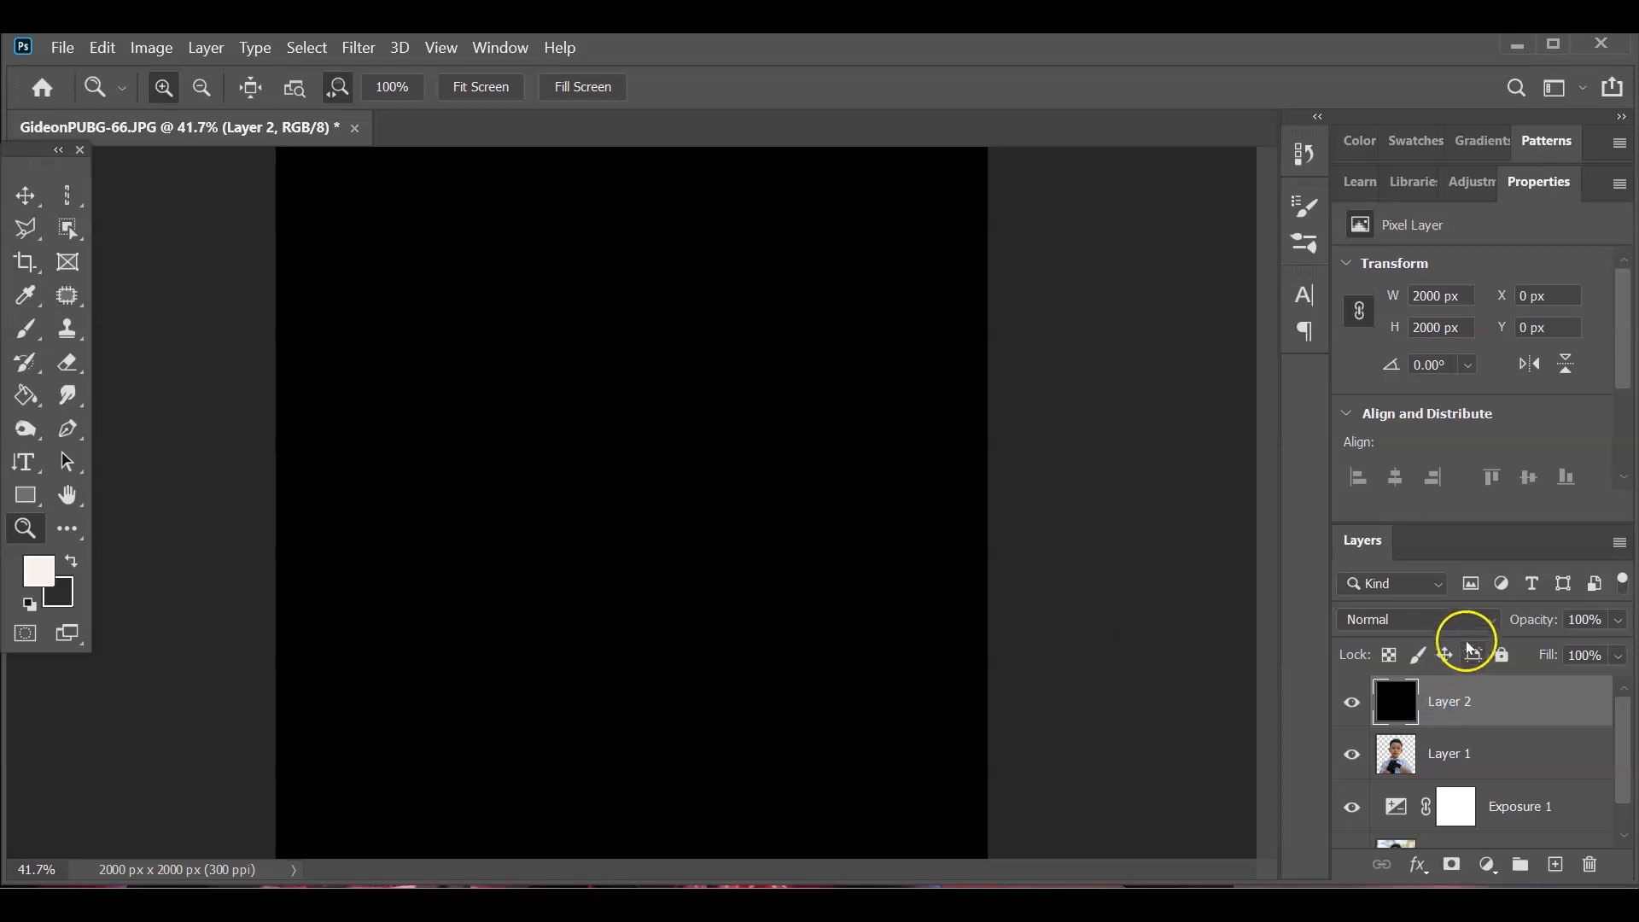
{"action": "left_click", "coordinate": [1487, 626]}
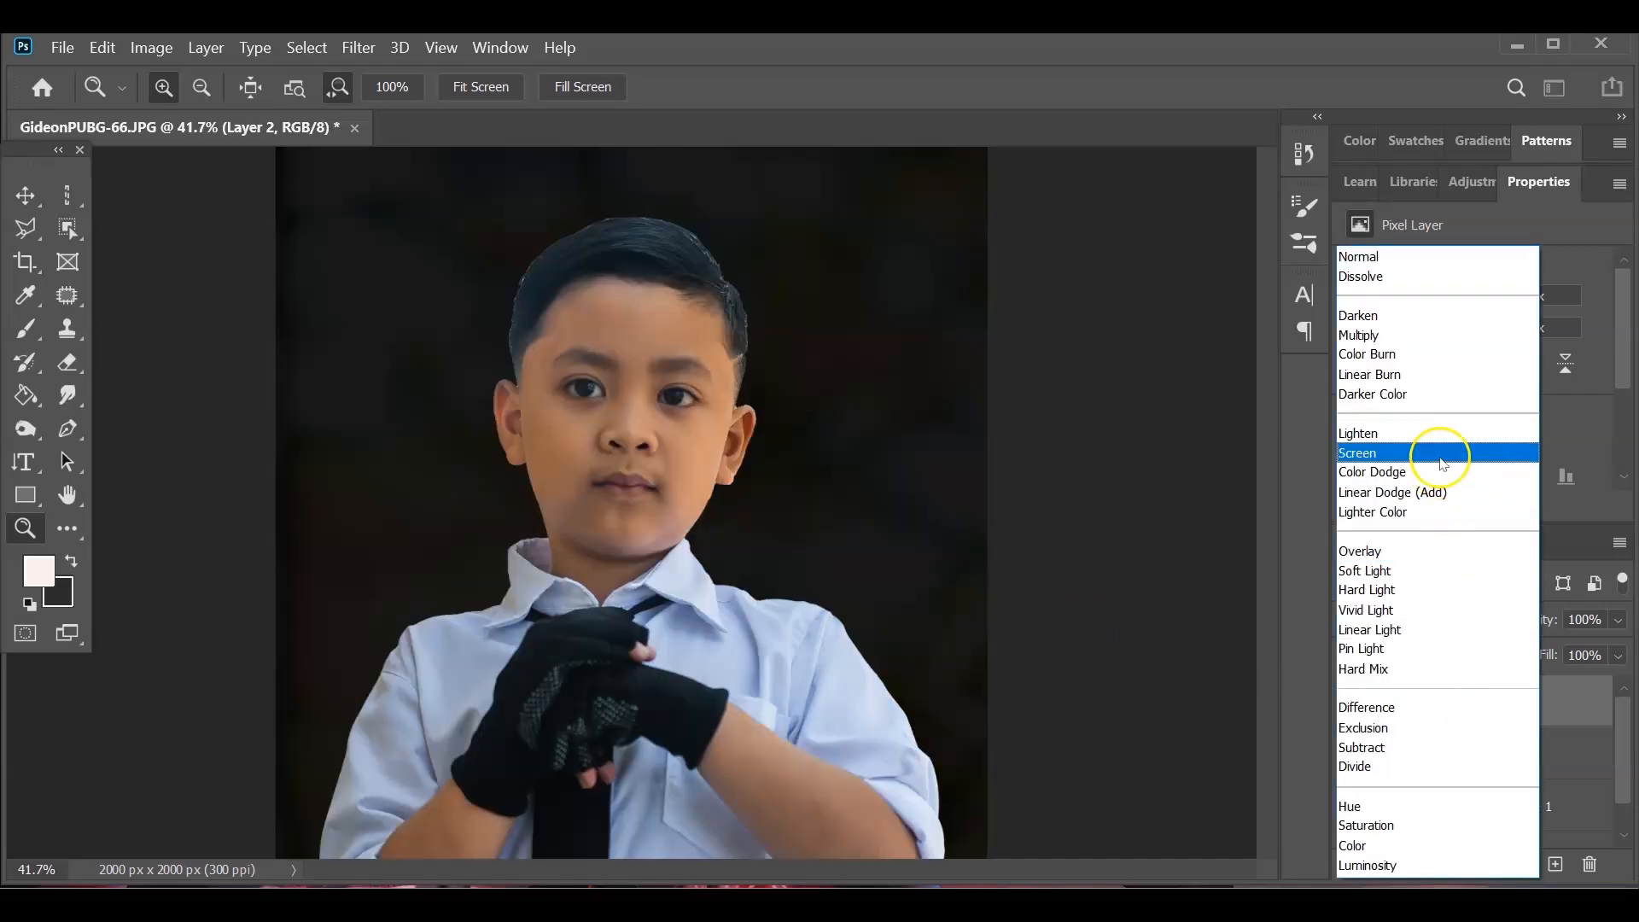
{"action": "left_click", "coordinate": [1427, 453]}
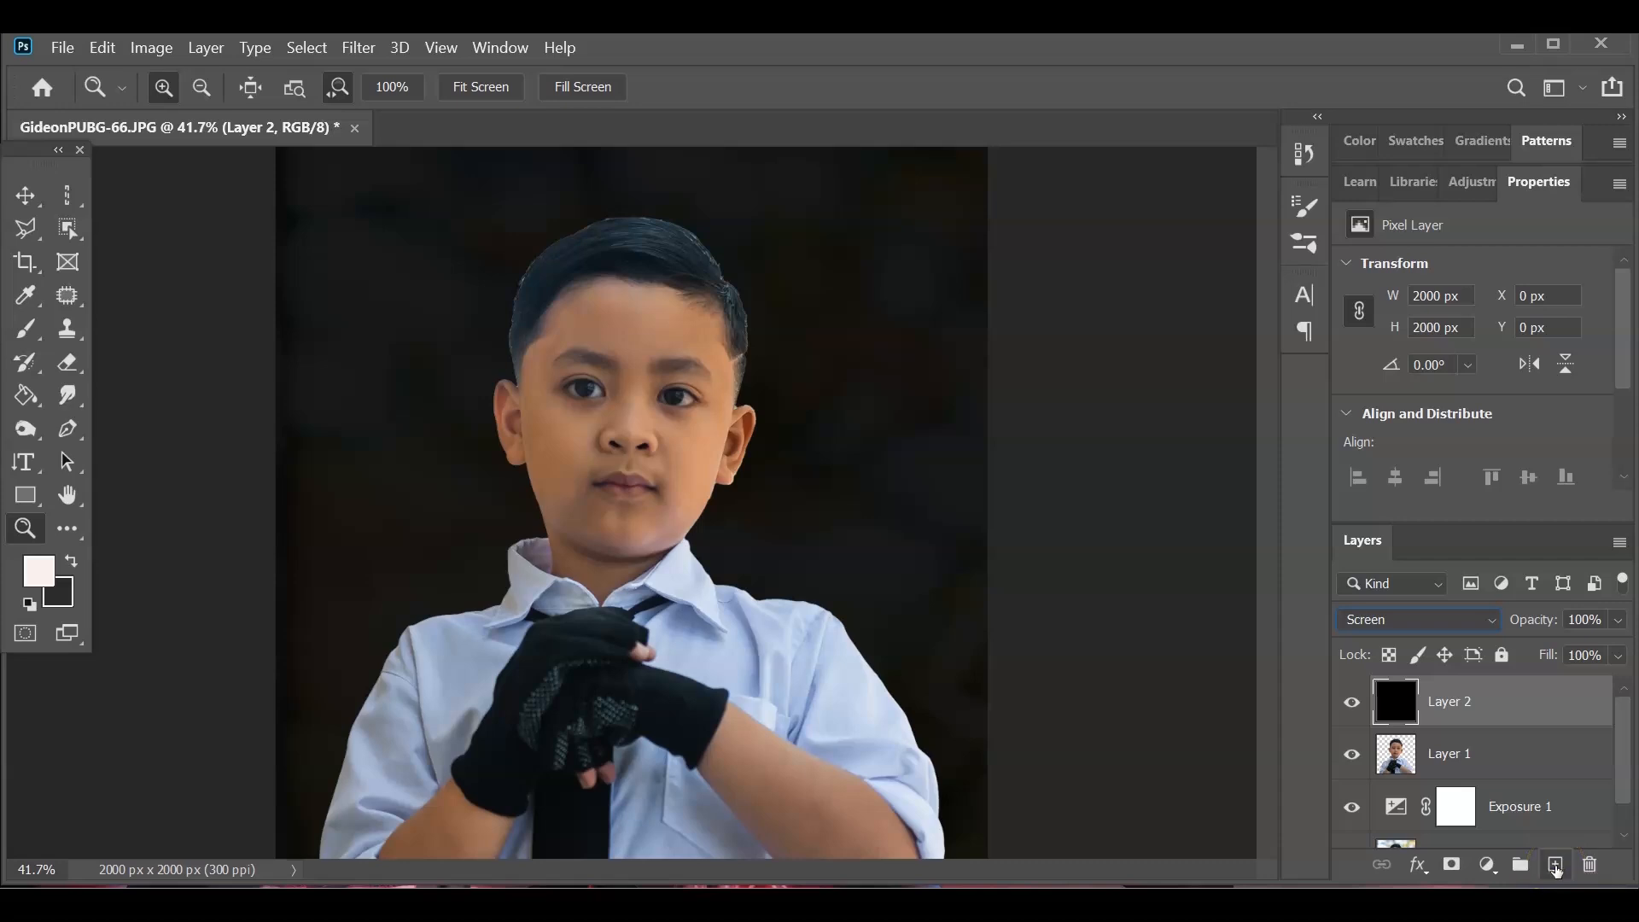
- Add another empty layer above the black layer and clip it to that layer
{"action": "left_click", "coordinate": [1556, 864]}
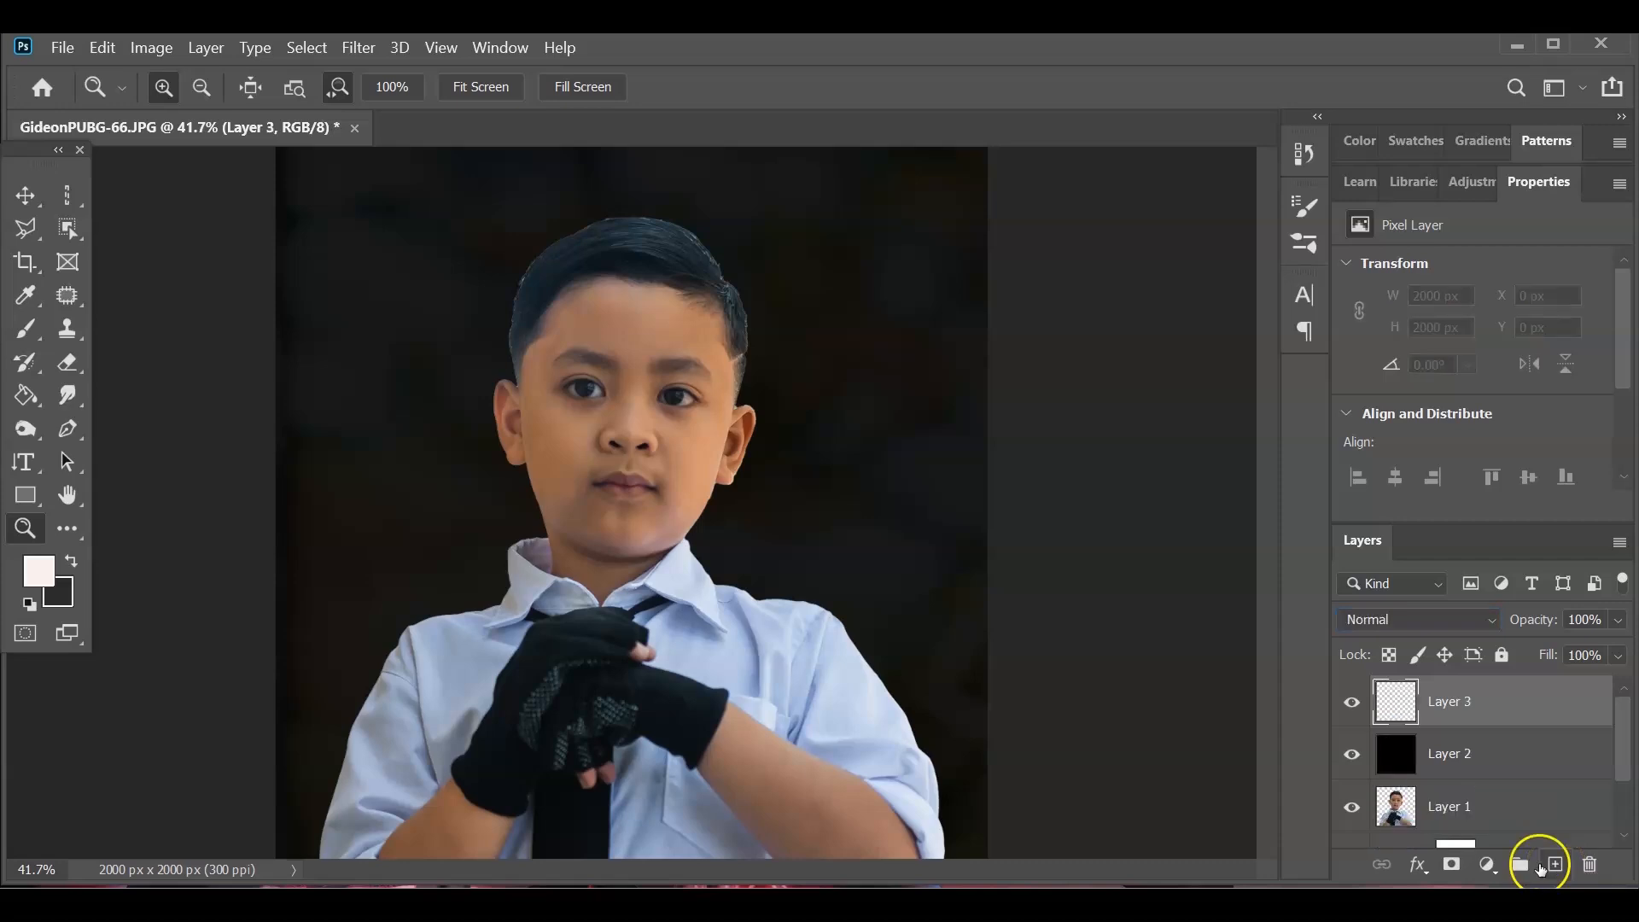
{"action": "right_click", "coordinate": [1459, 705]}
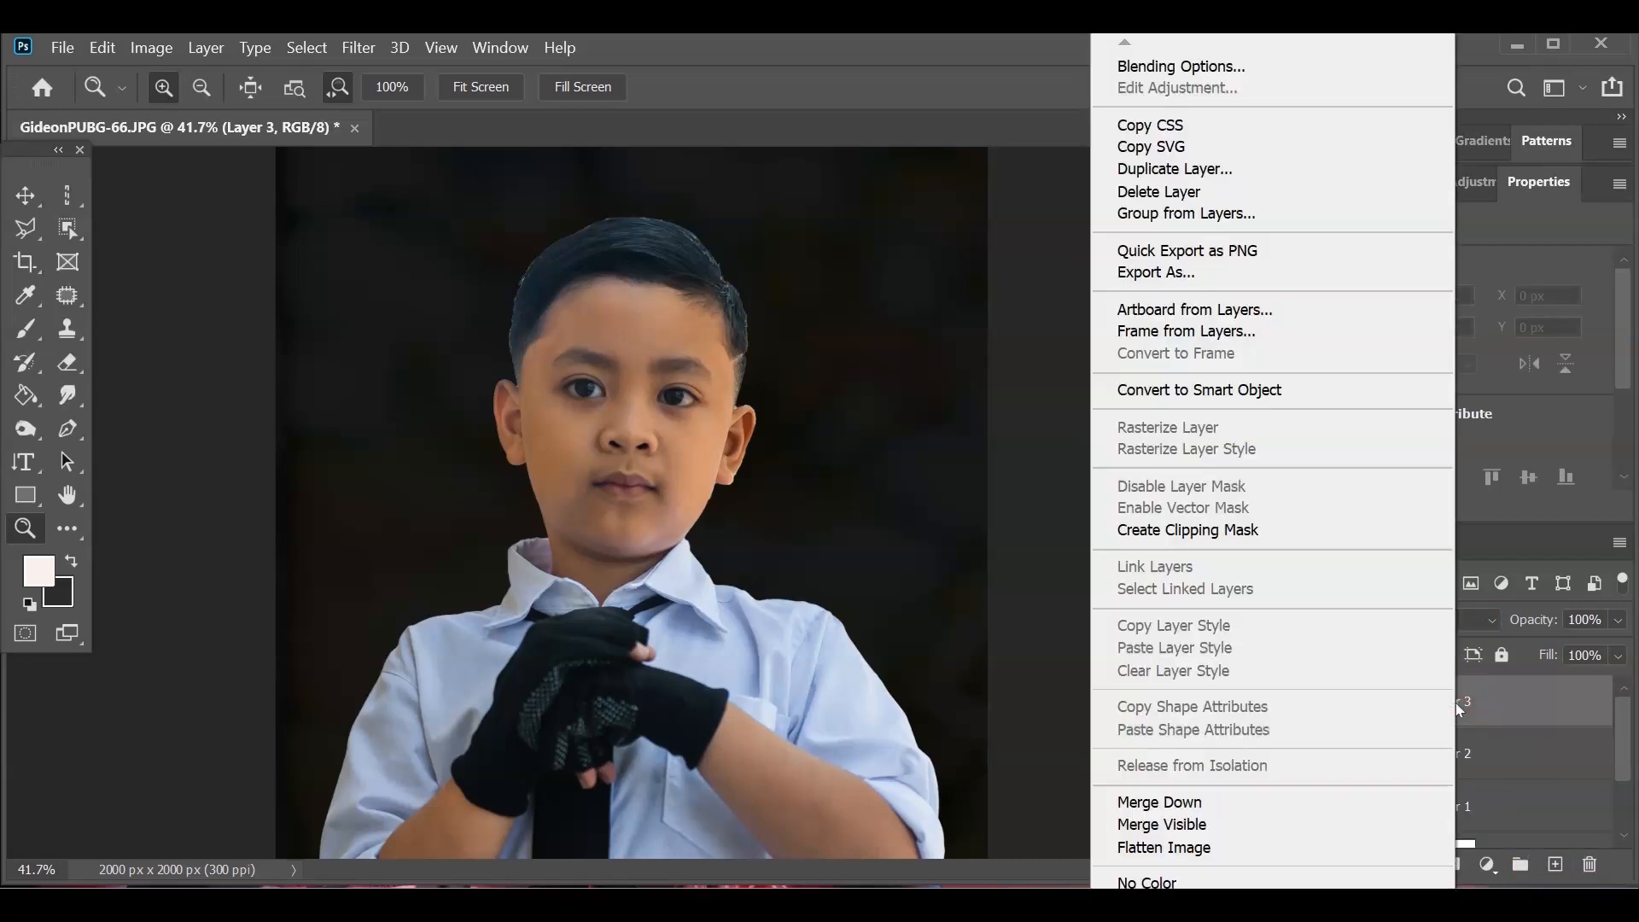
{"action": "left_click", "coordinate": [1328, 530]}
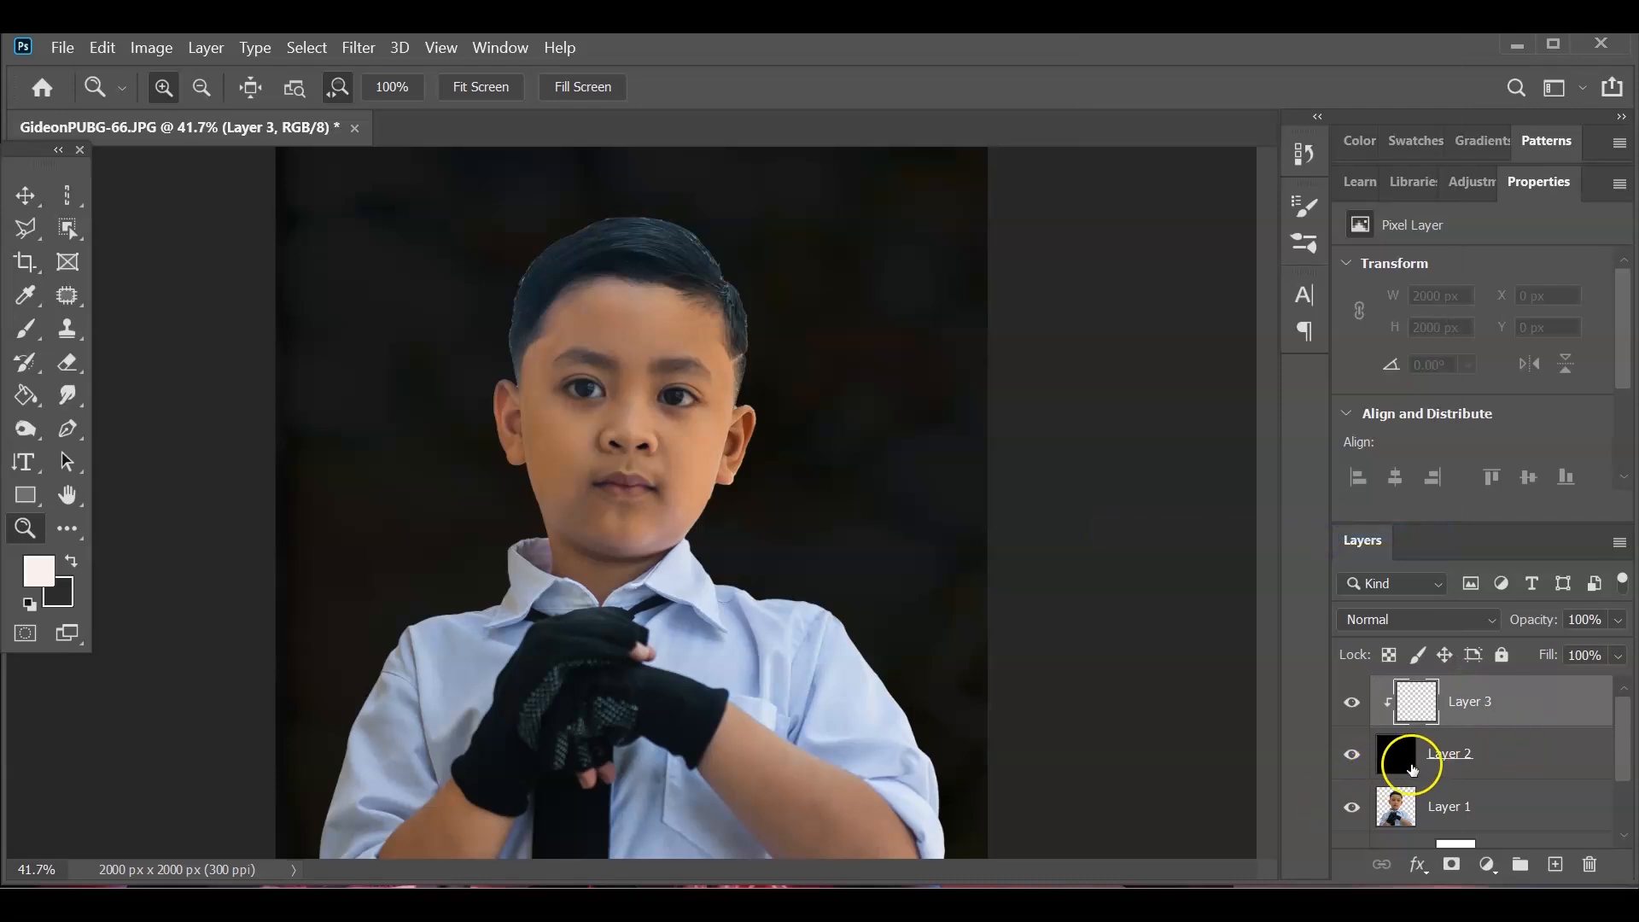
- Add a Gradient Map adjustment at the top of the layer stack and make it a clipping mask on the black layer
{"action": "left_click", "coordinate": [1486, 866]}
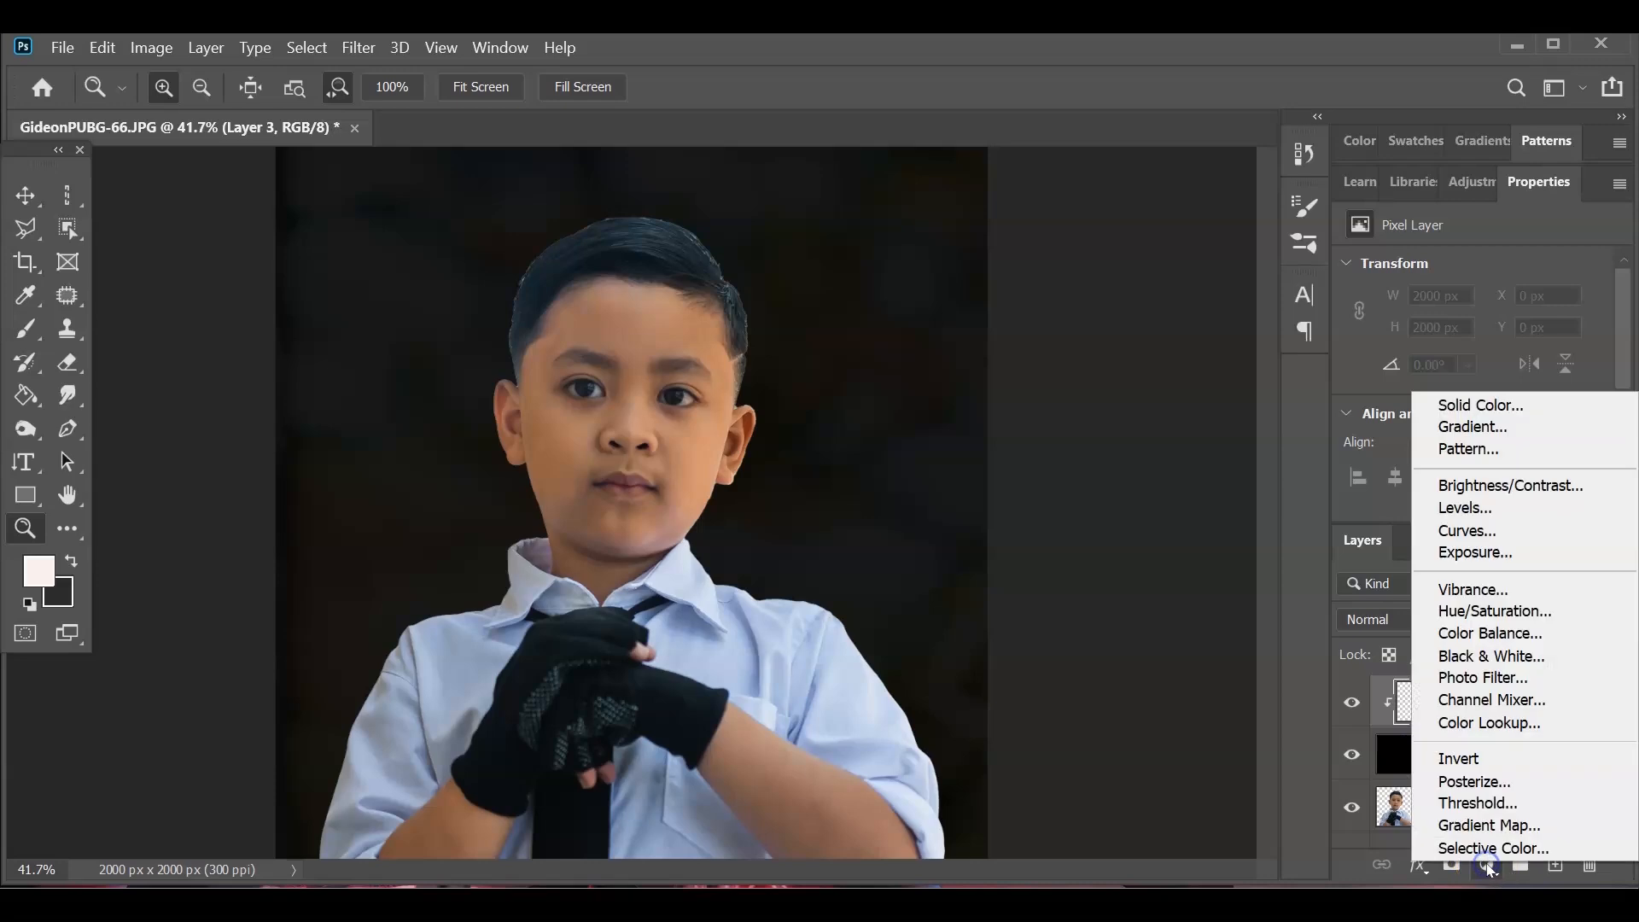
{"action": "left_click", "coordinate": [1490, 825]}
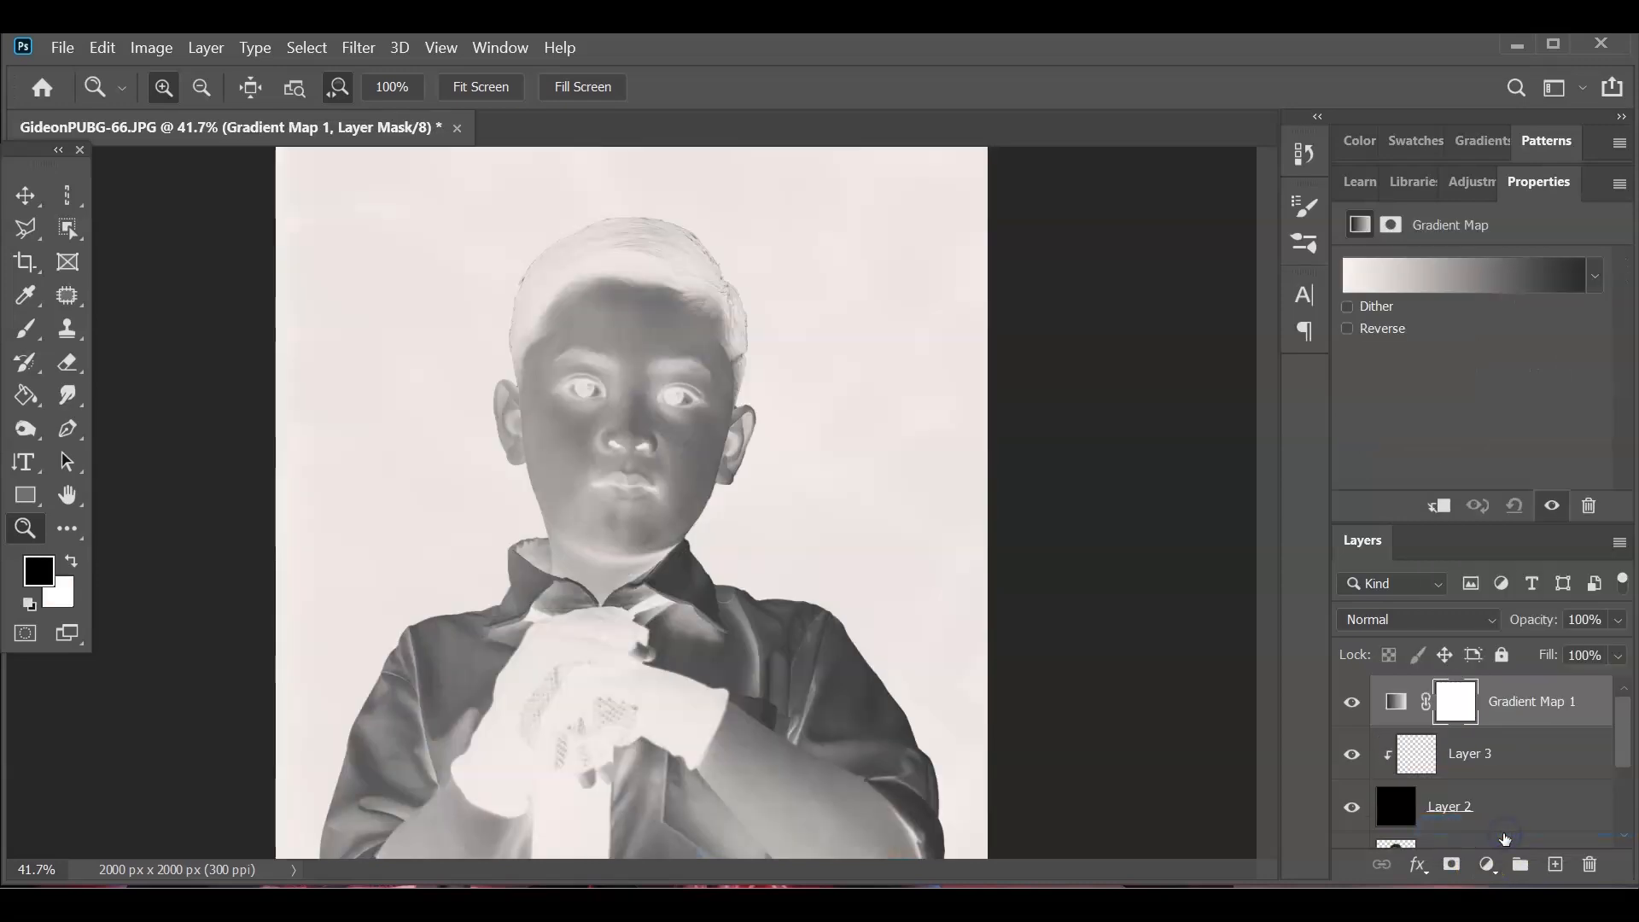
{"action": "right_click", "coordinate": [1506, 701]}
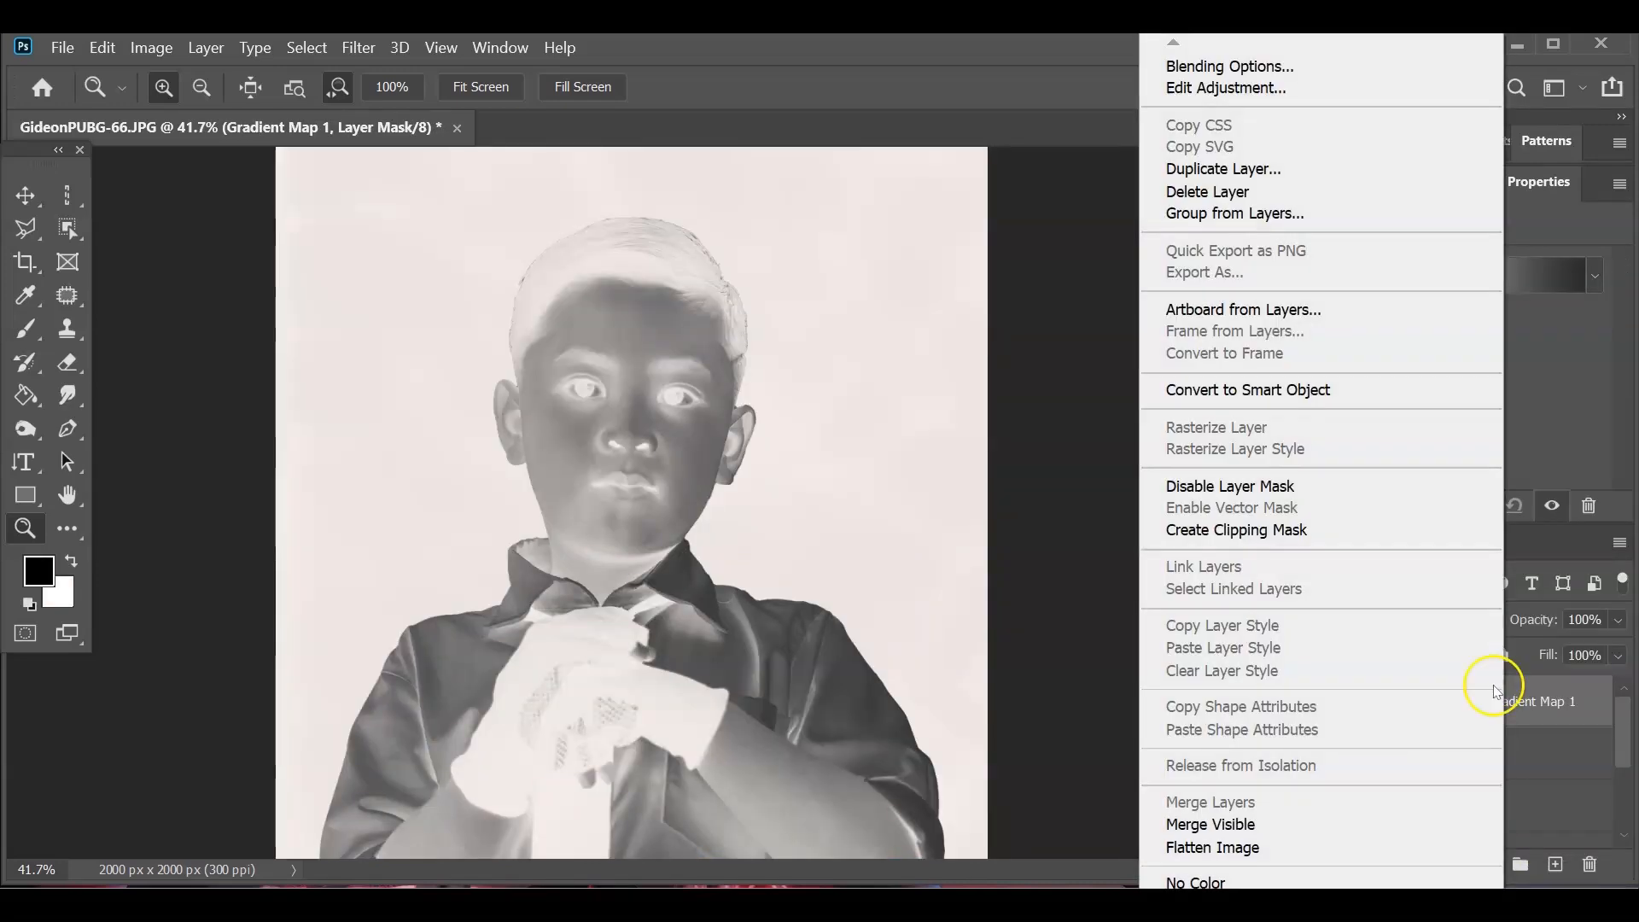
{"action": "left_click", "coordinate": [1370, 531]}
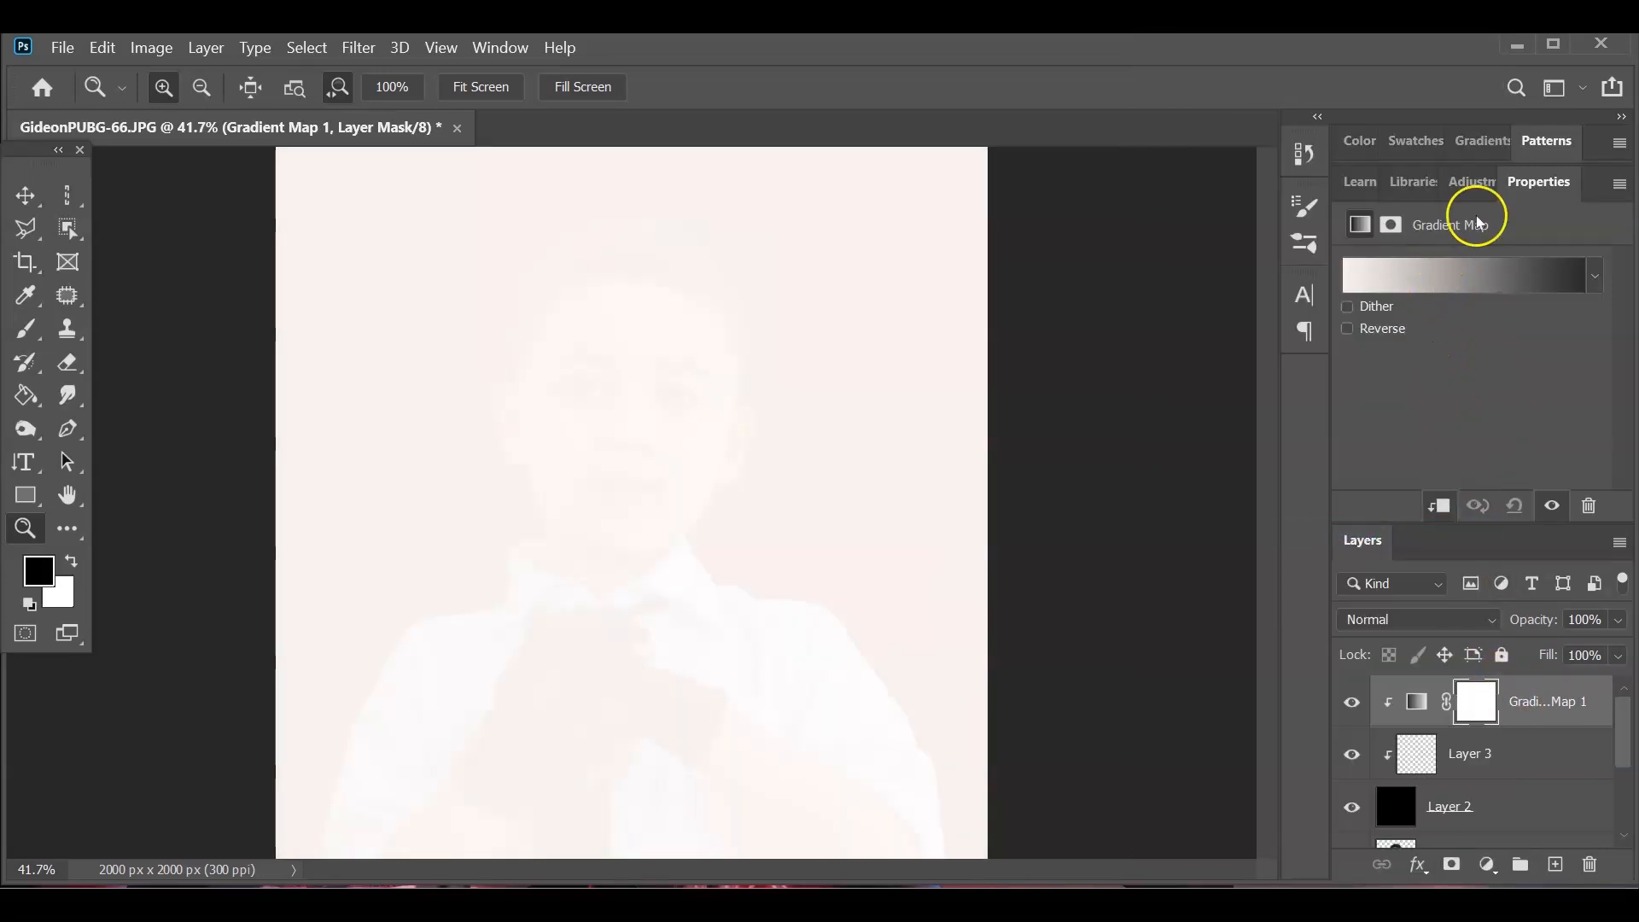
- Set the colour of the gradient map's first stop, at location 0%, to black (000000)
{"action": "left_click", "coordinate": [1445, 286]}
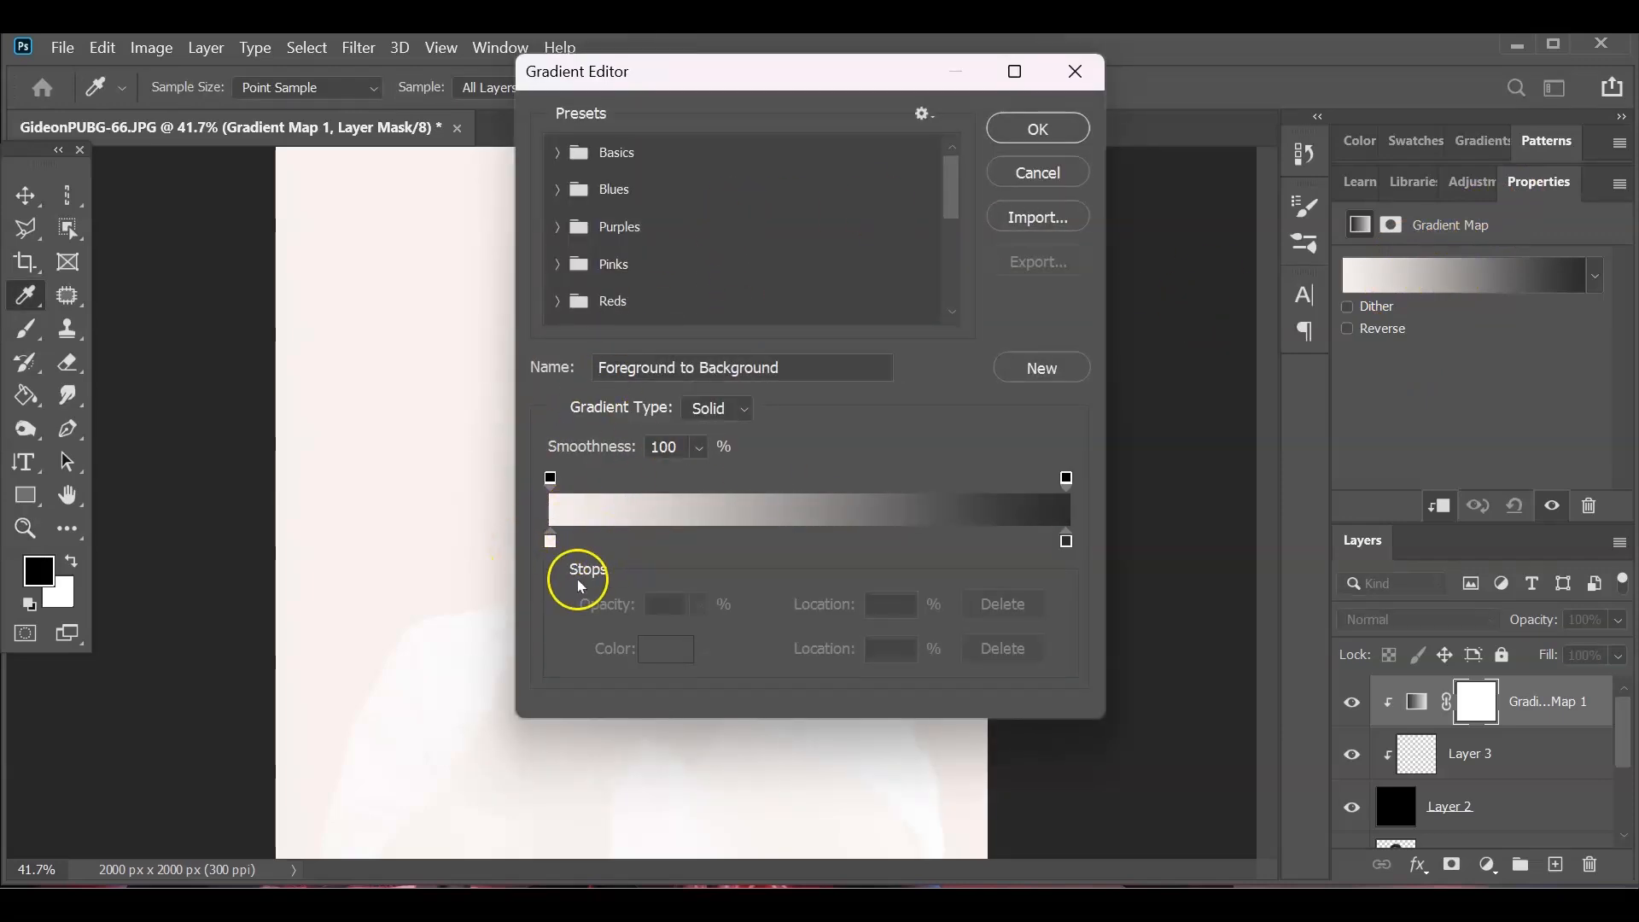
{"action": "left_click", "coordinate": [553, 544]}
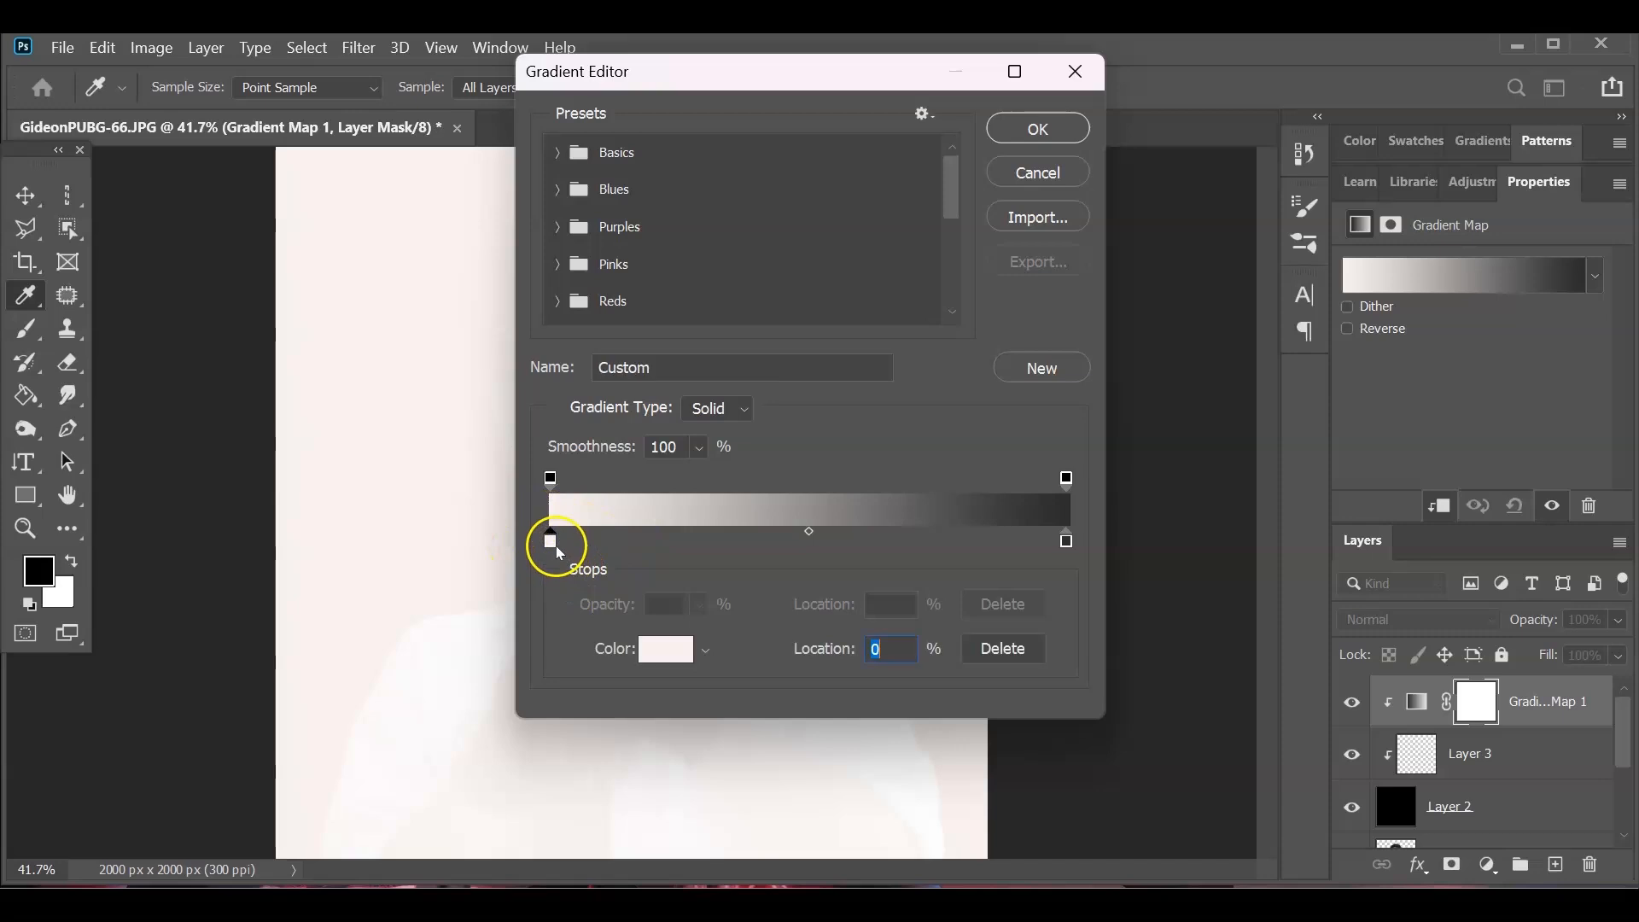
{"action": "left_click", "coordinate": [642, 653]}
{"action": "left_click_drag", "start_coordinate": [651, 592], "coordinate": [413, 720]}
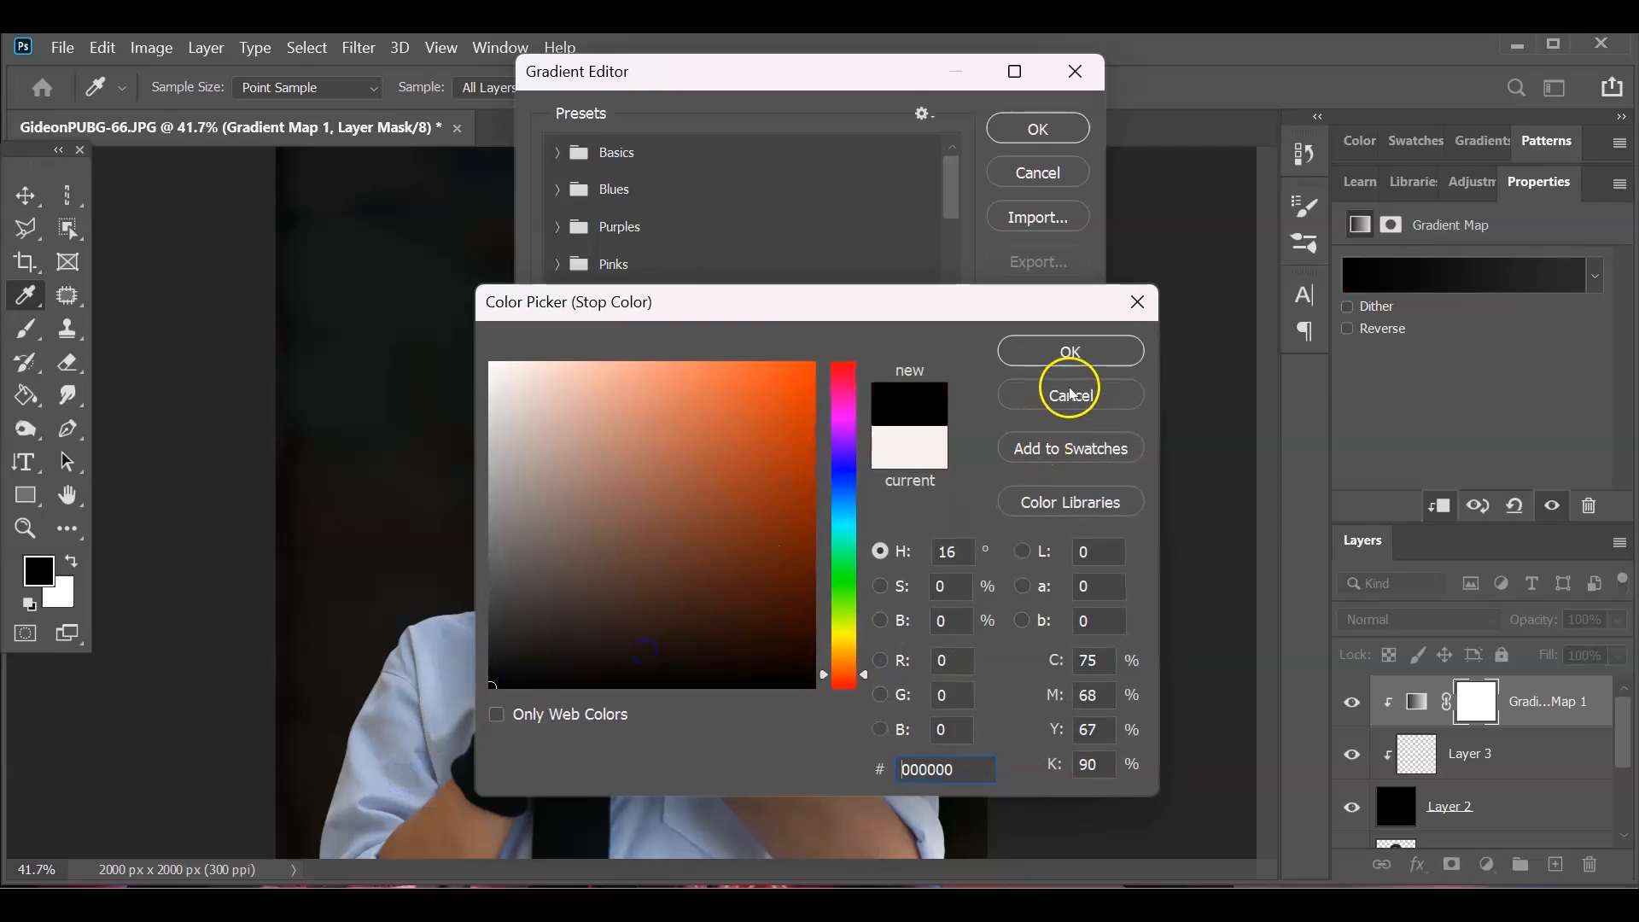
{"action": "left_click", "coordinate": [1070, 352]}
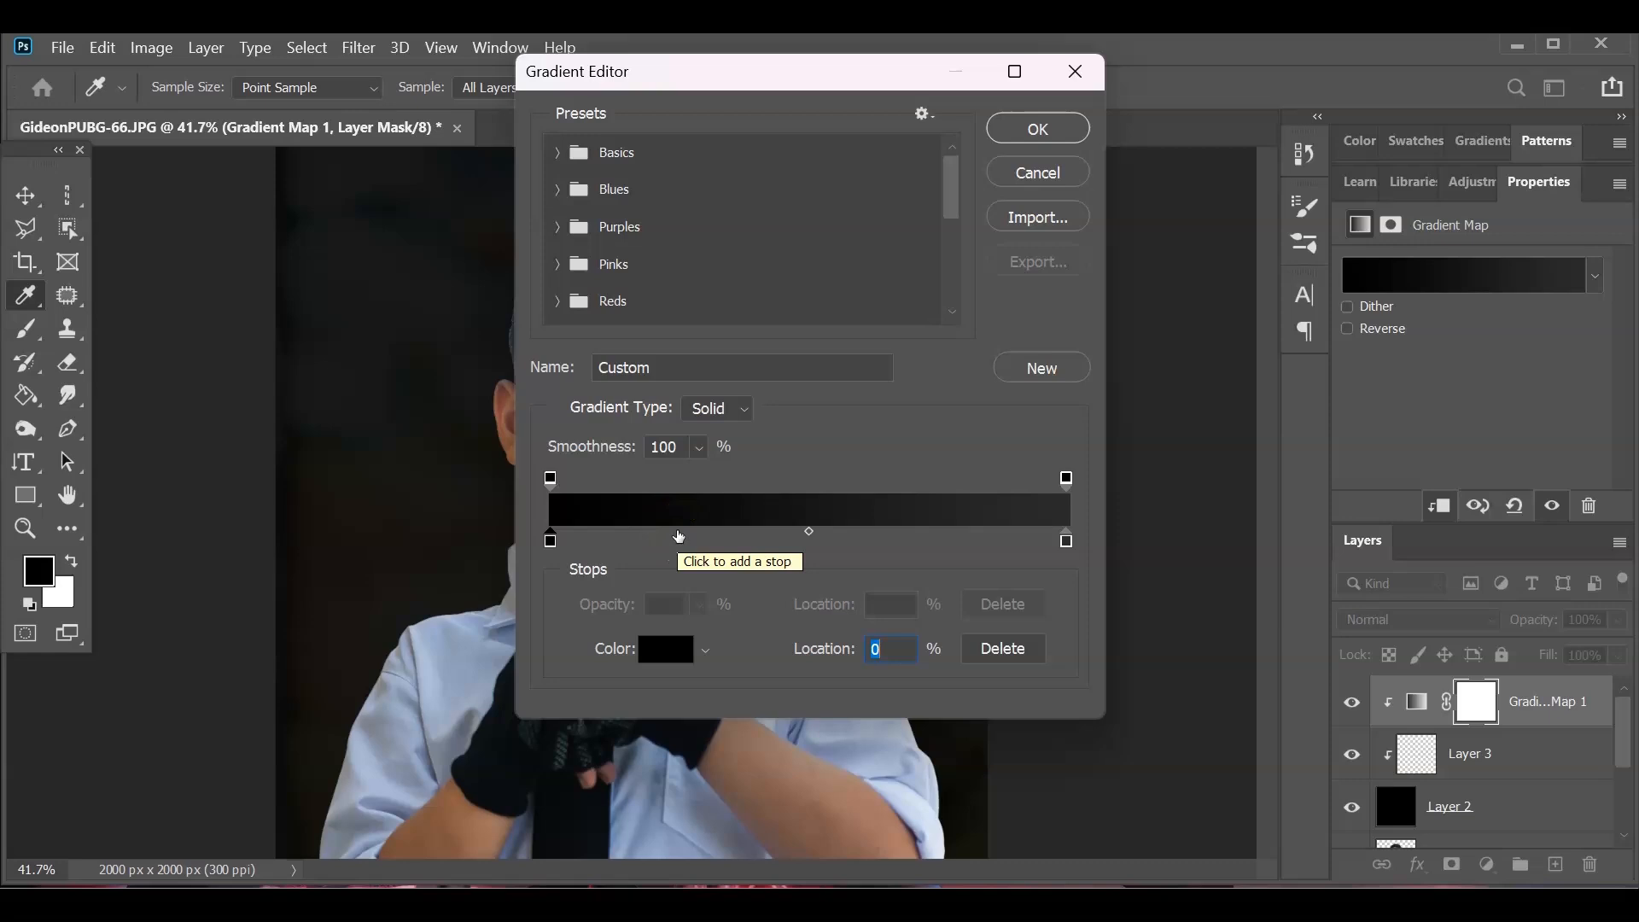
- Add a gradient colour stop at about 24% and set it to dark green (005400)
{"action": "left_click", "coordinate": [679, 537]}
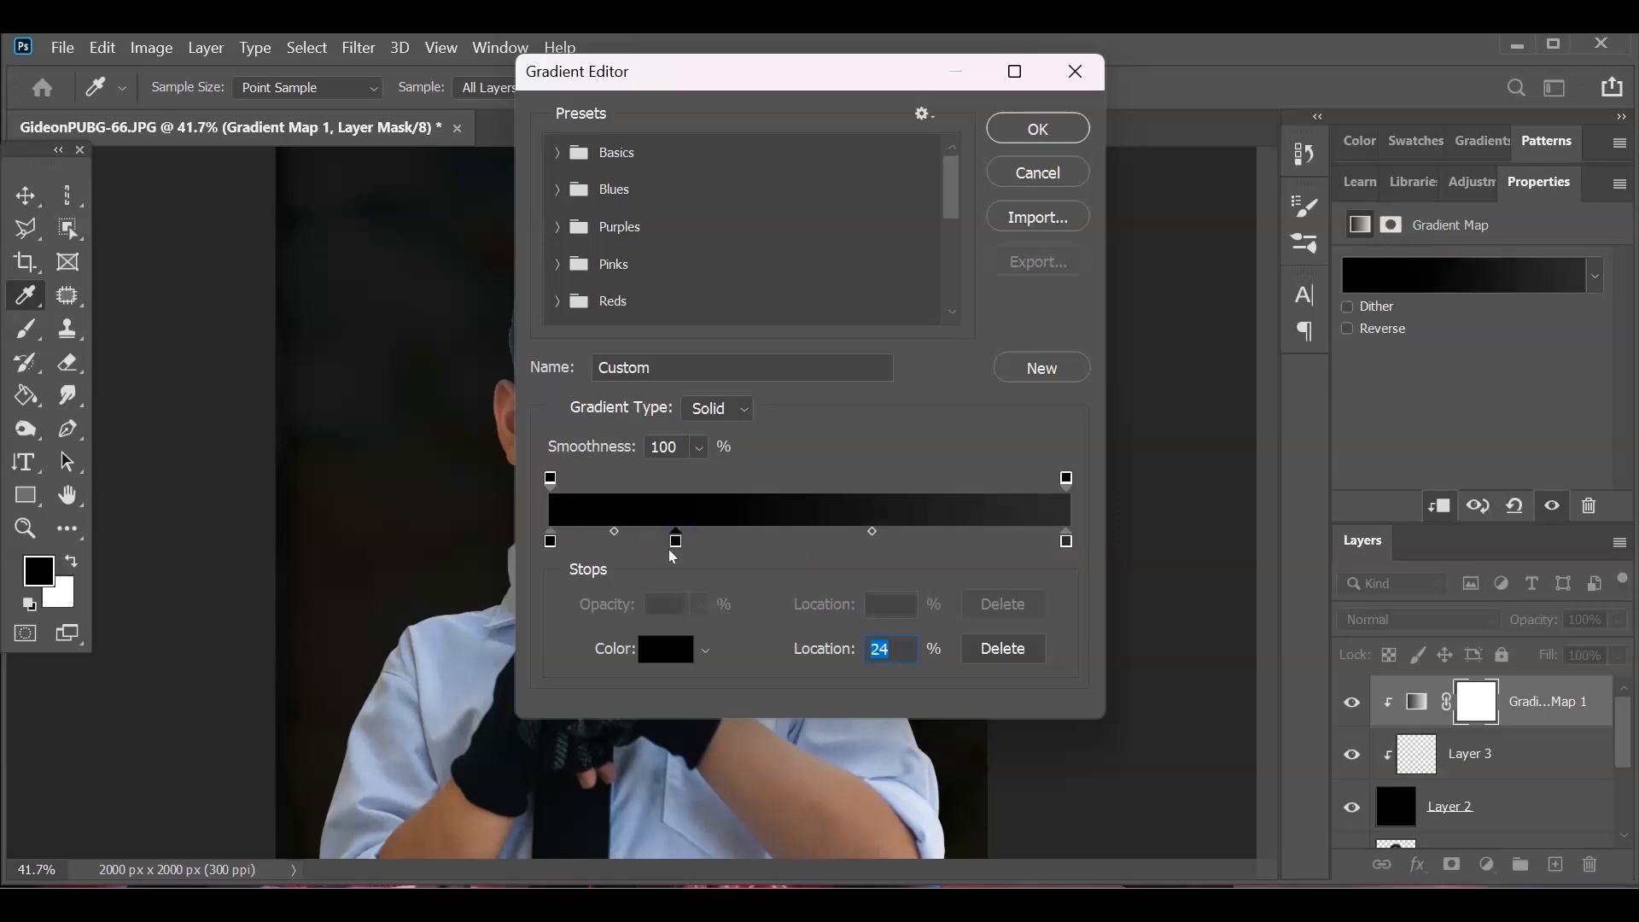
{"action": "left_click", "coordinate": [668, 649]}
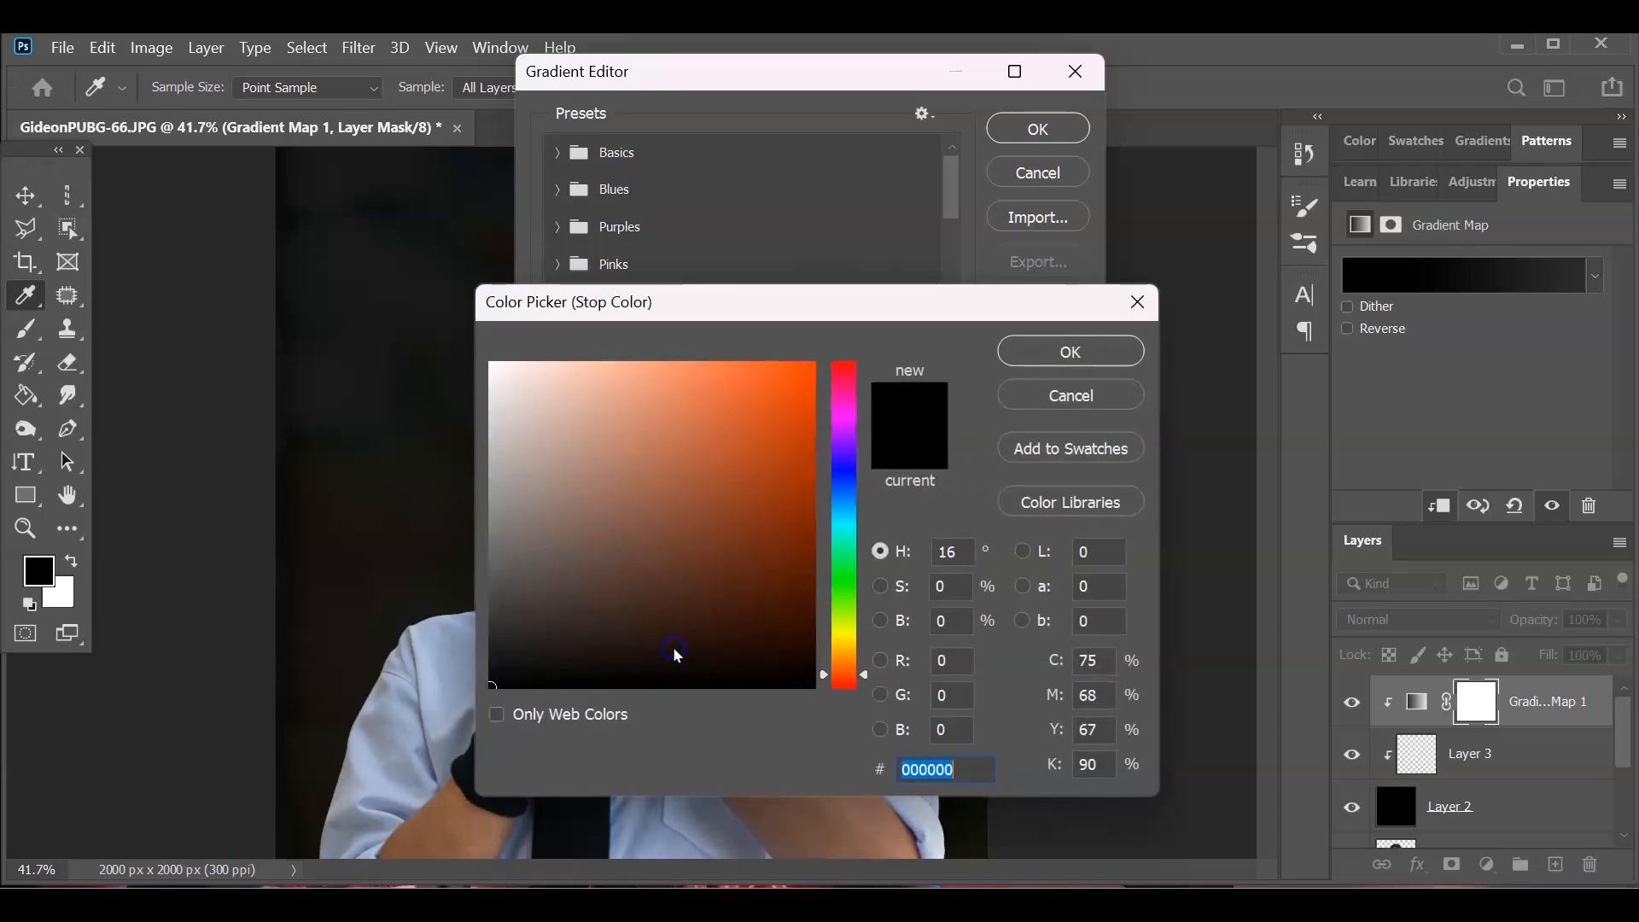
{"action": "left_click_drag", "start_coordinate": [841, 675], "coordinate": [841, 580]}
{"action": "left_click_drag", "start_coordinate": [687, 556], "coordinate": [814, 576]}
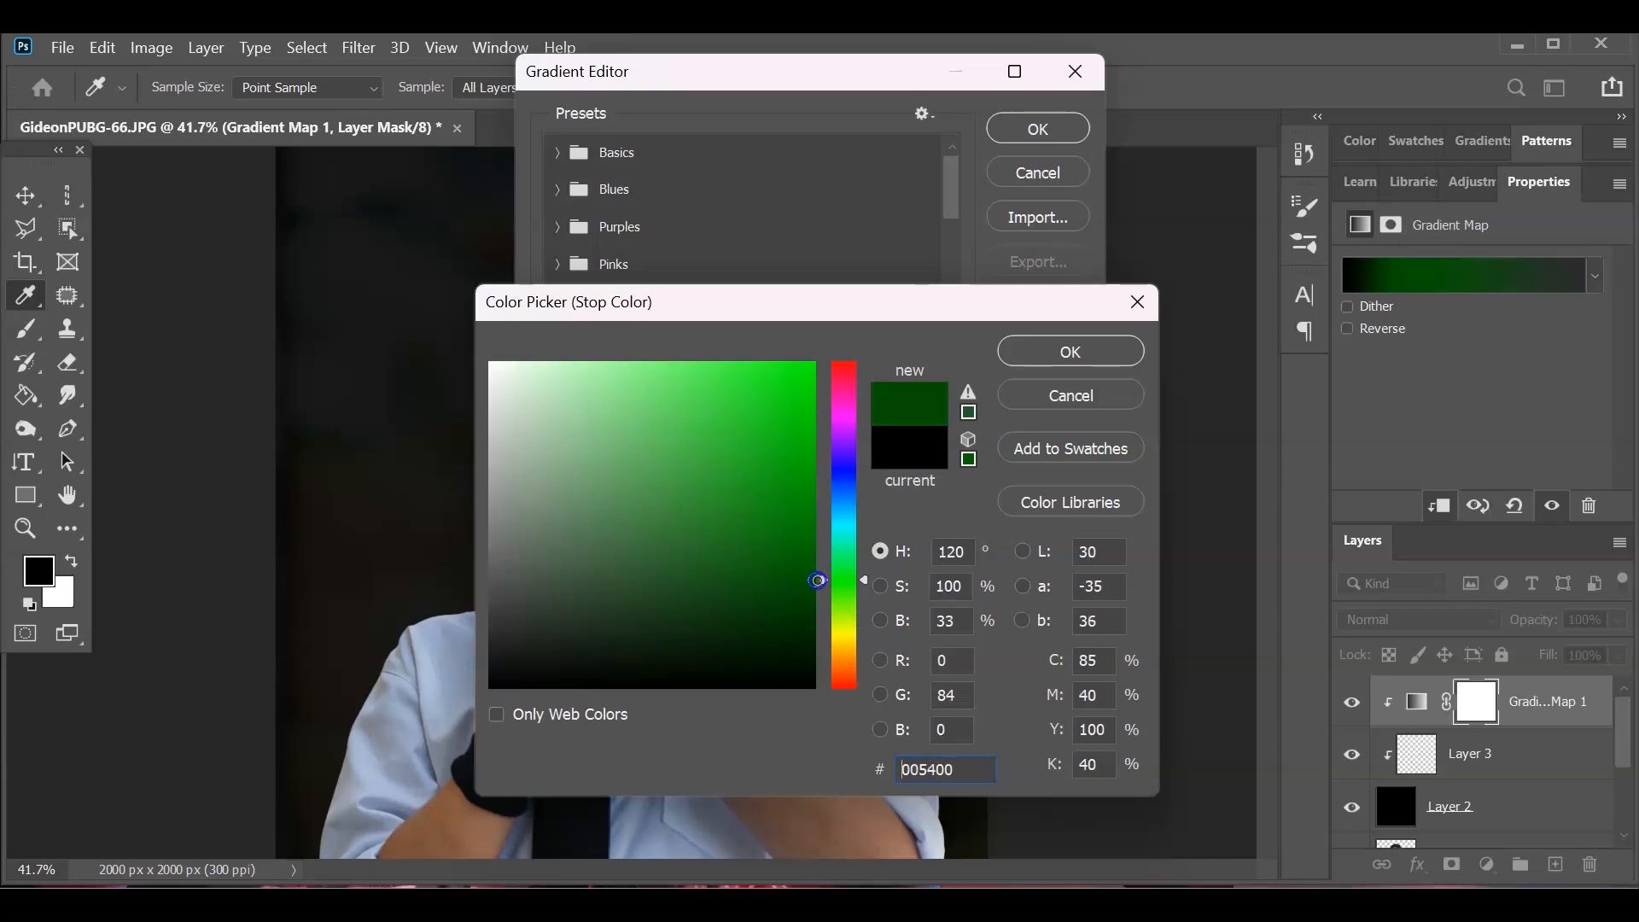
{"action": "left_click", "coordinate": [1078, 351]}
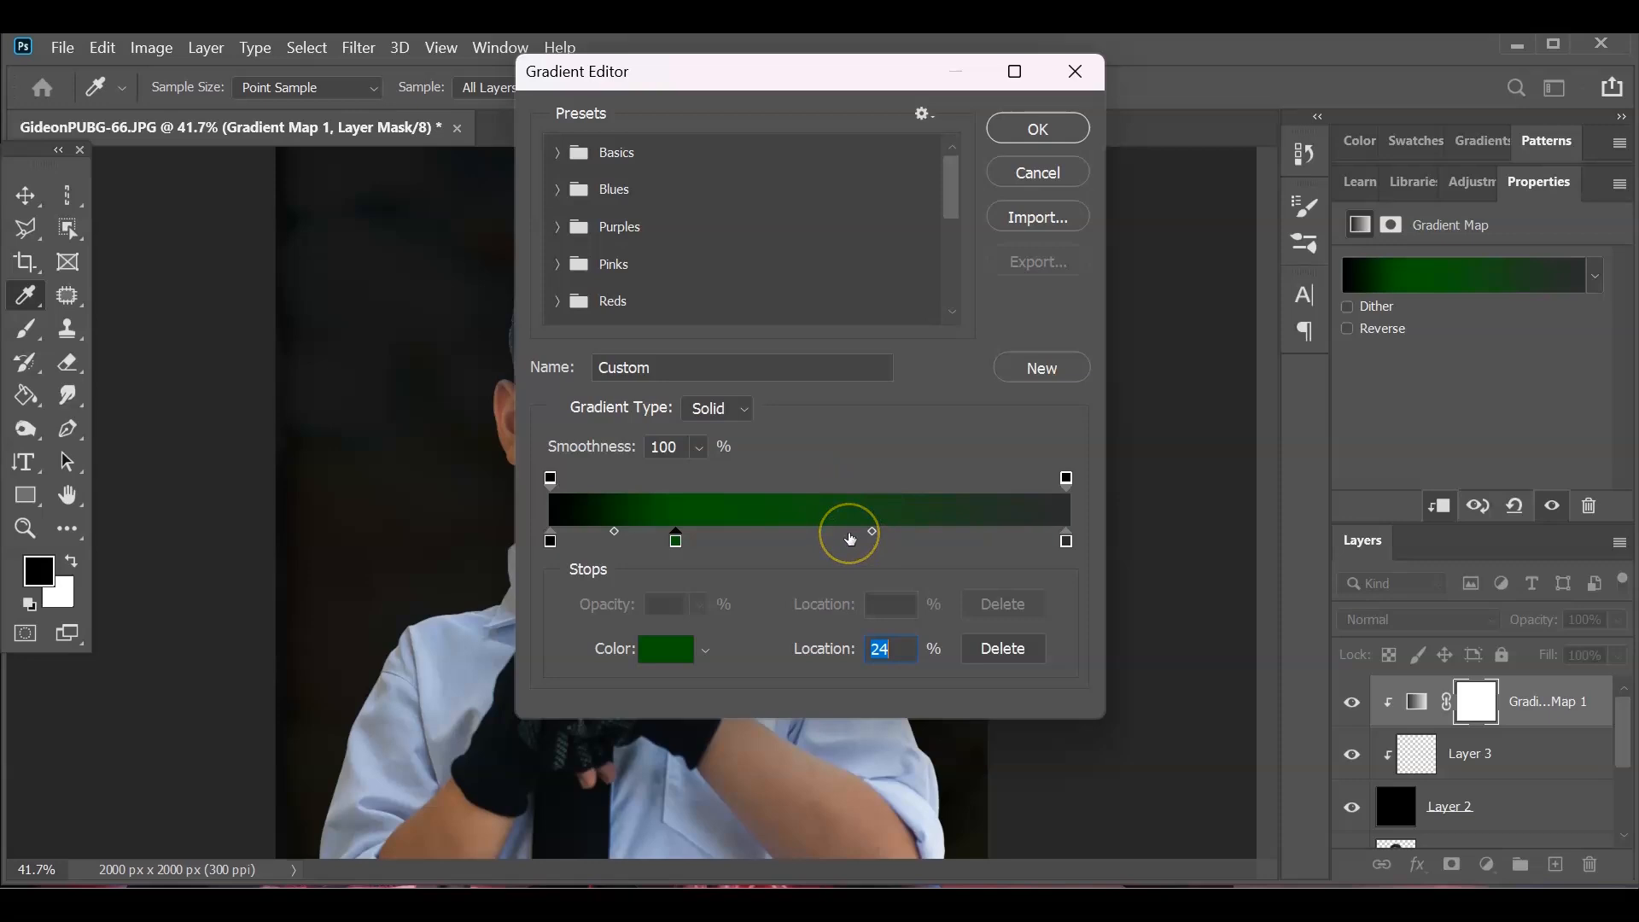
- Add a gradient colour stop at about 58% and set it to bright green (00ff00)
{"action": "left_click", "coordinate": [851, 540]}
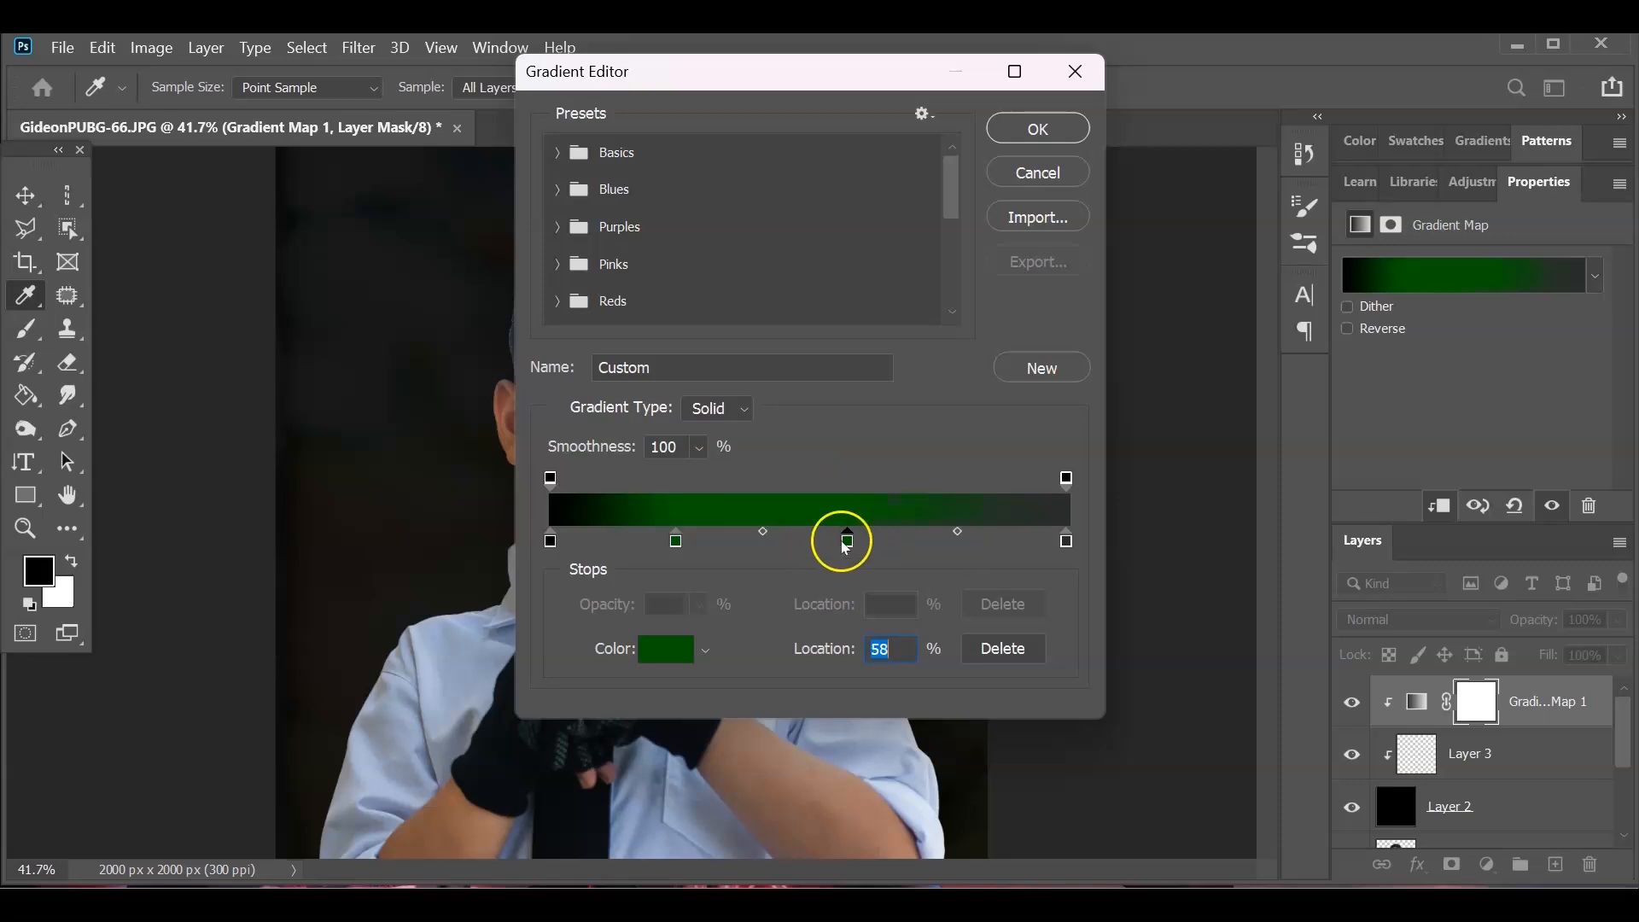
{"action": "left_click", "coordinate": [670, 650]}
{"action": "left_click_drag", "start_coordinate": [764, 555], "coordinate": [813, 363]}
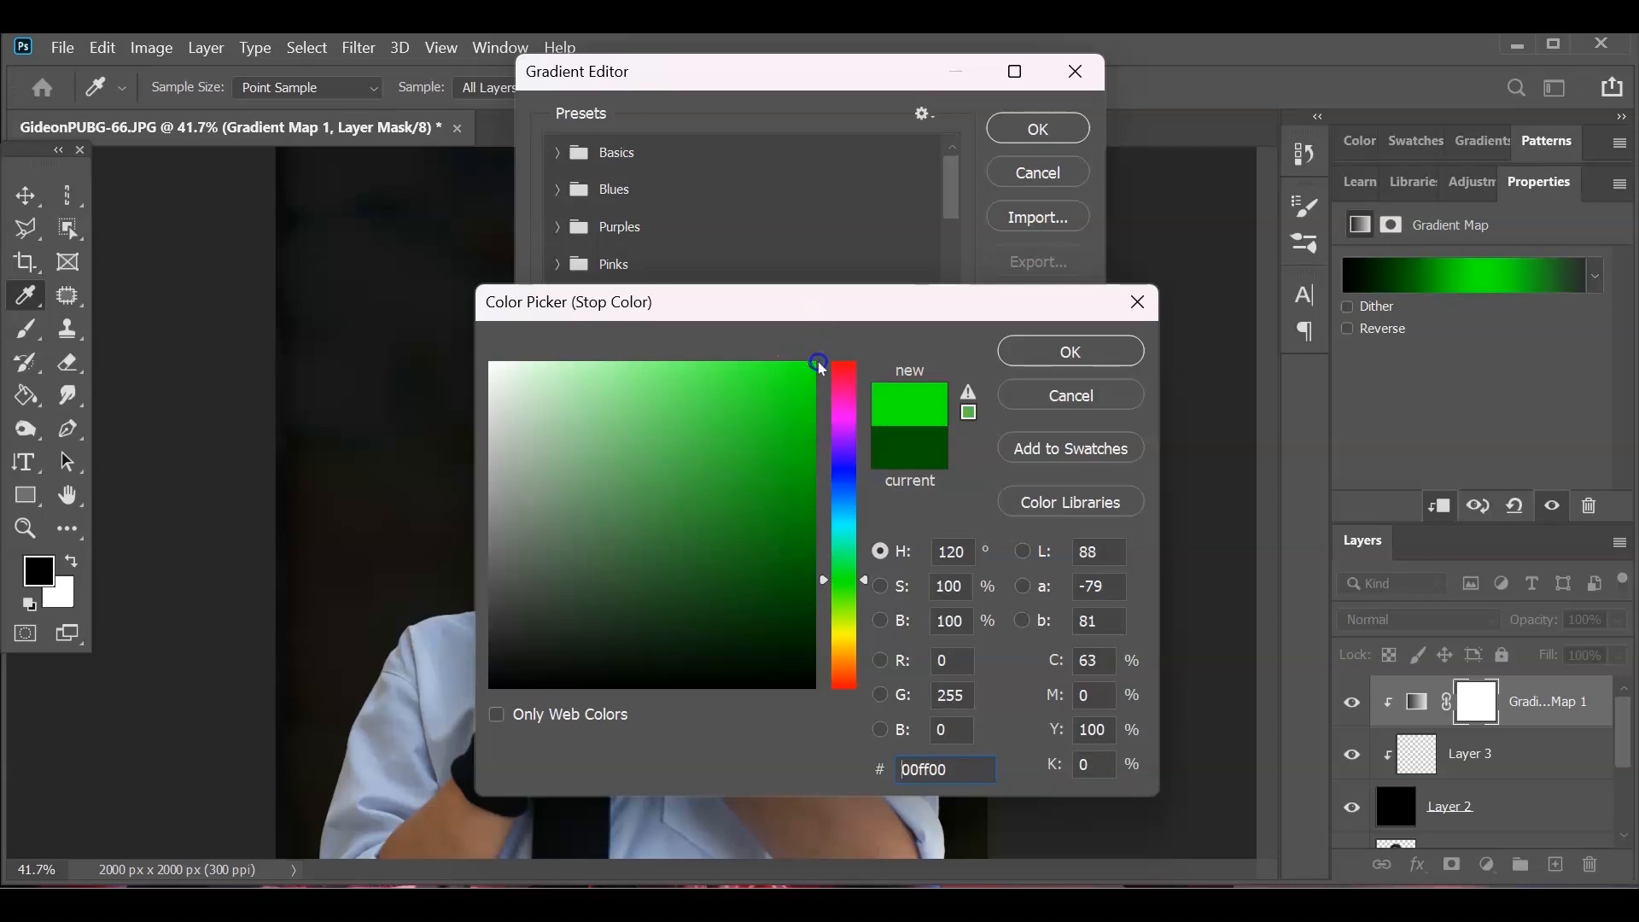
{"action": "left_click", "coordinate": [1100, 362]}
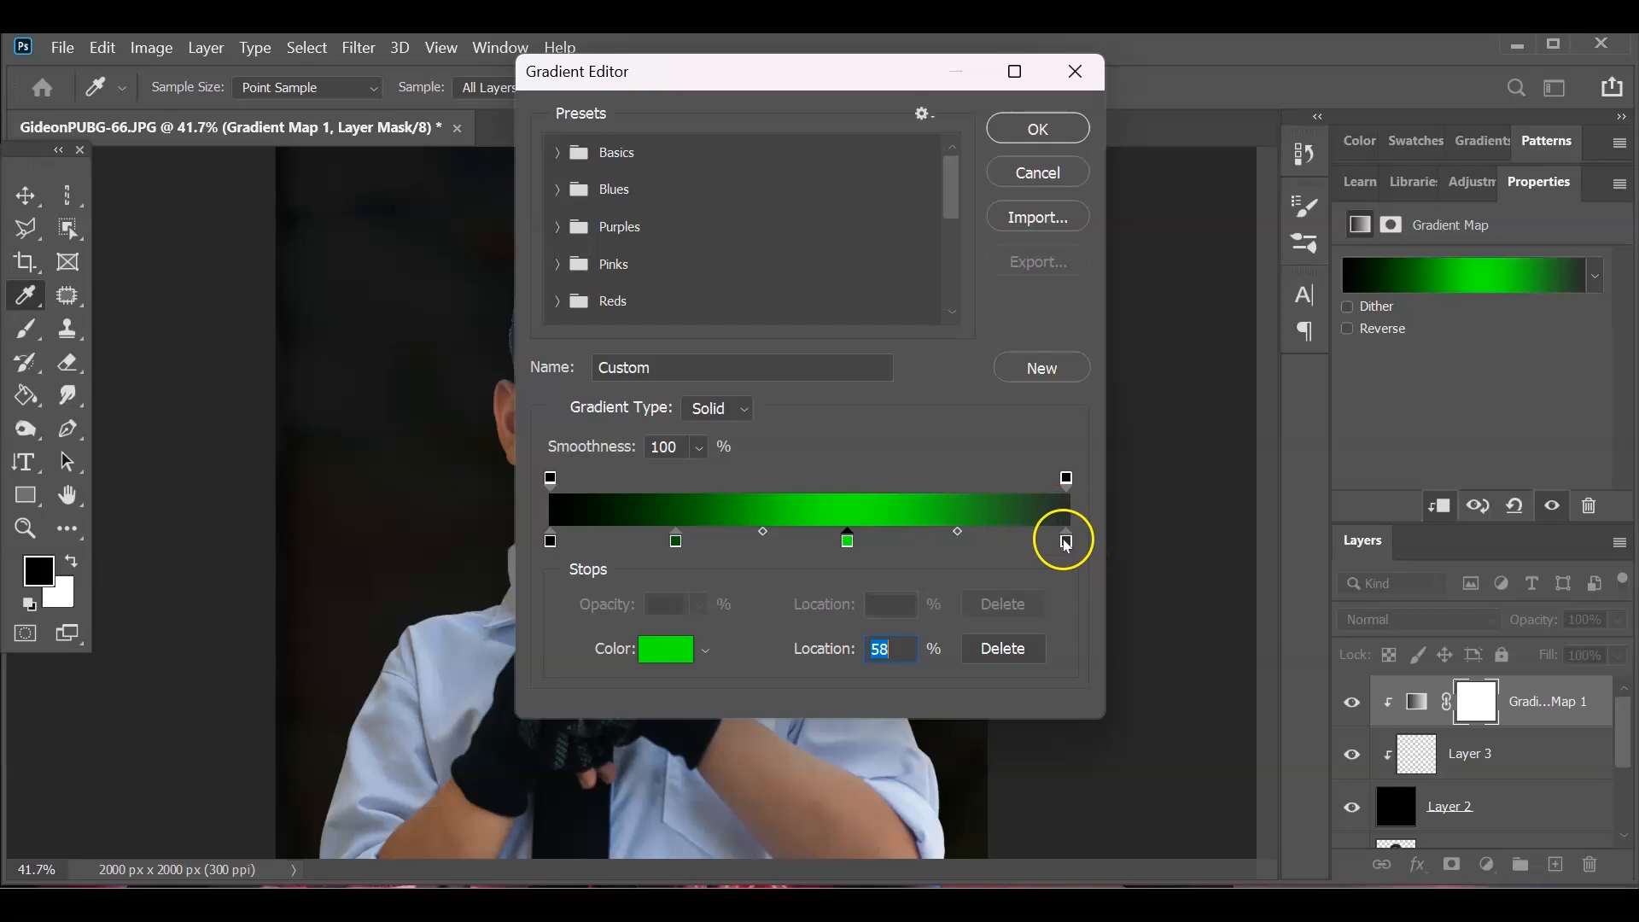
- Set the gradient map's last colour stop, at location 100%, to pale green (bcffb7) and accept the gradient
{"action": "left_click", "coordinate": [1066, 541]}
{"action": "left_click", "coordinate": [679, 647]}
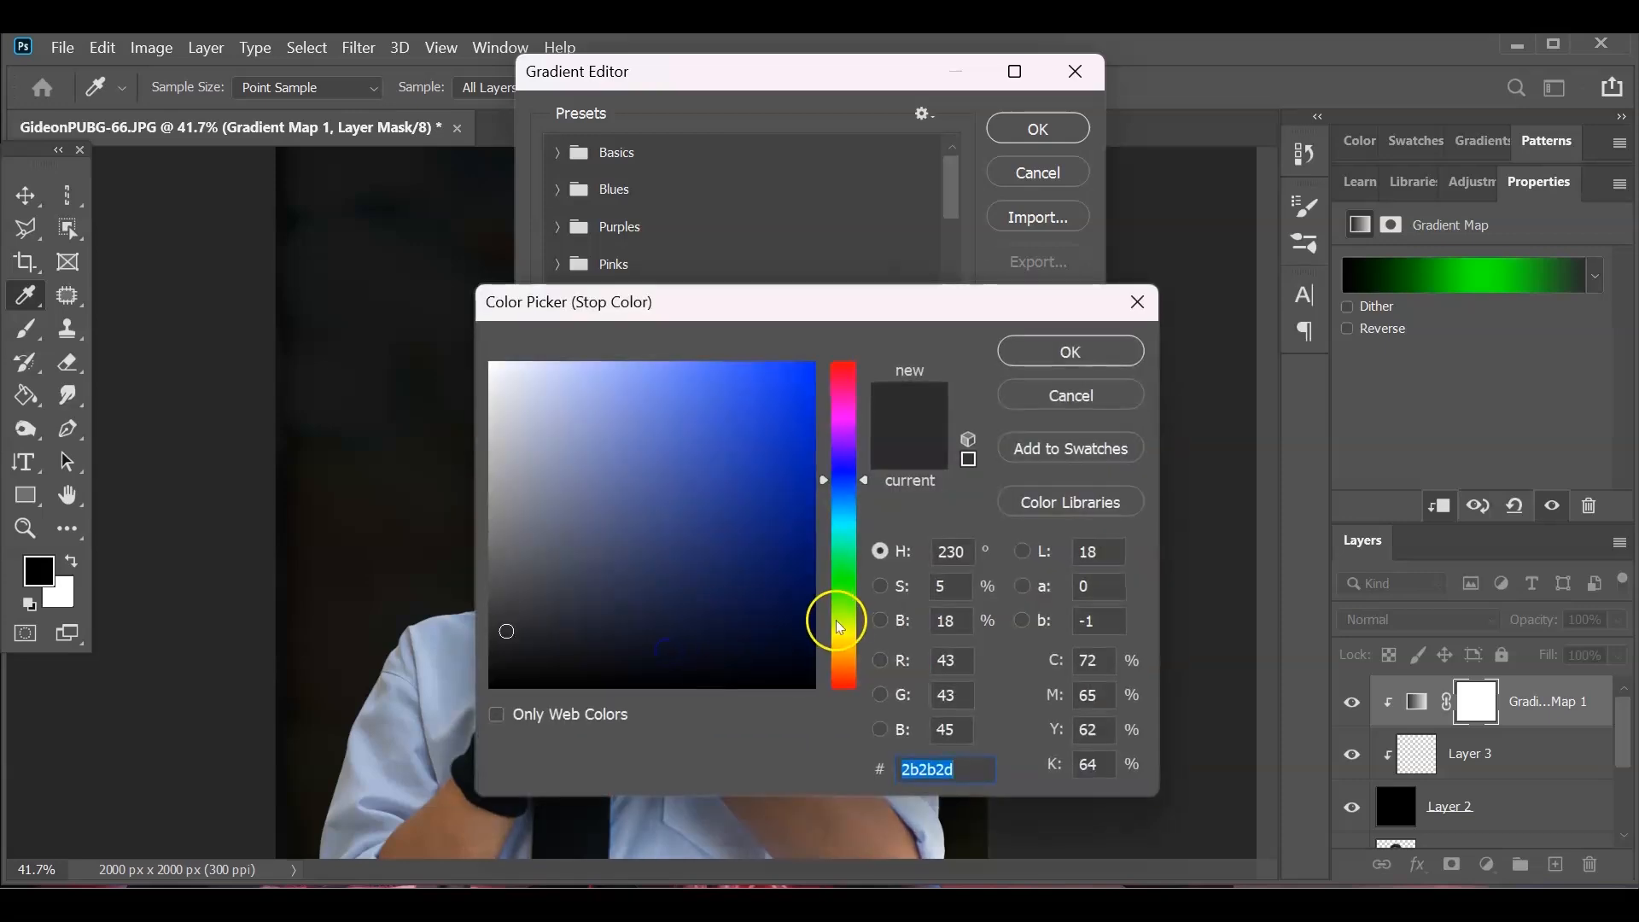
{"action": "left_click_drag", "start_coordinate": [845, 611], "coordinate": [853, 578]}
{"action": "mouse_move", "coordinate": [777, 491]}
{"action": "left_mouse_down"}
{"action": "mouse_move", "coordinate": [629, 336]}
{"action": "mouse_move", "coordinate": [555, 322]}
{"action": "mouse_move", "coordinate": [578, 315]}
{"action": "left_mouse_up"}
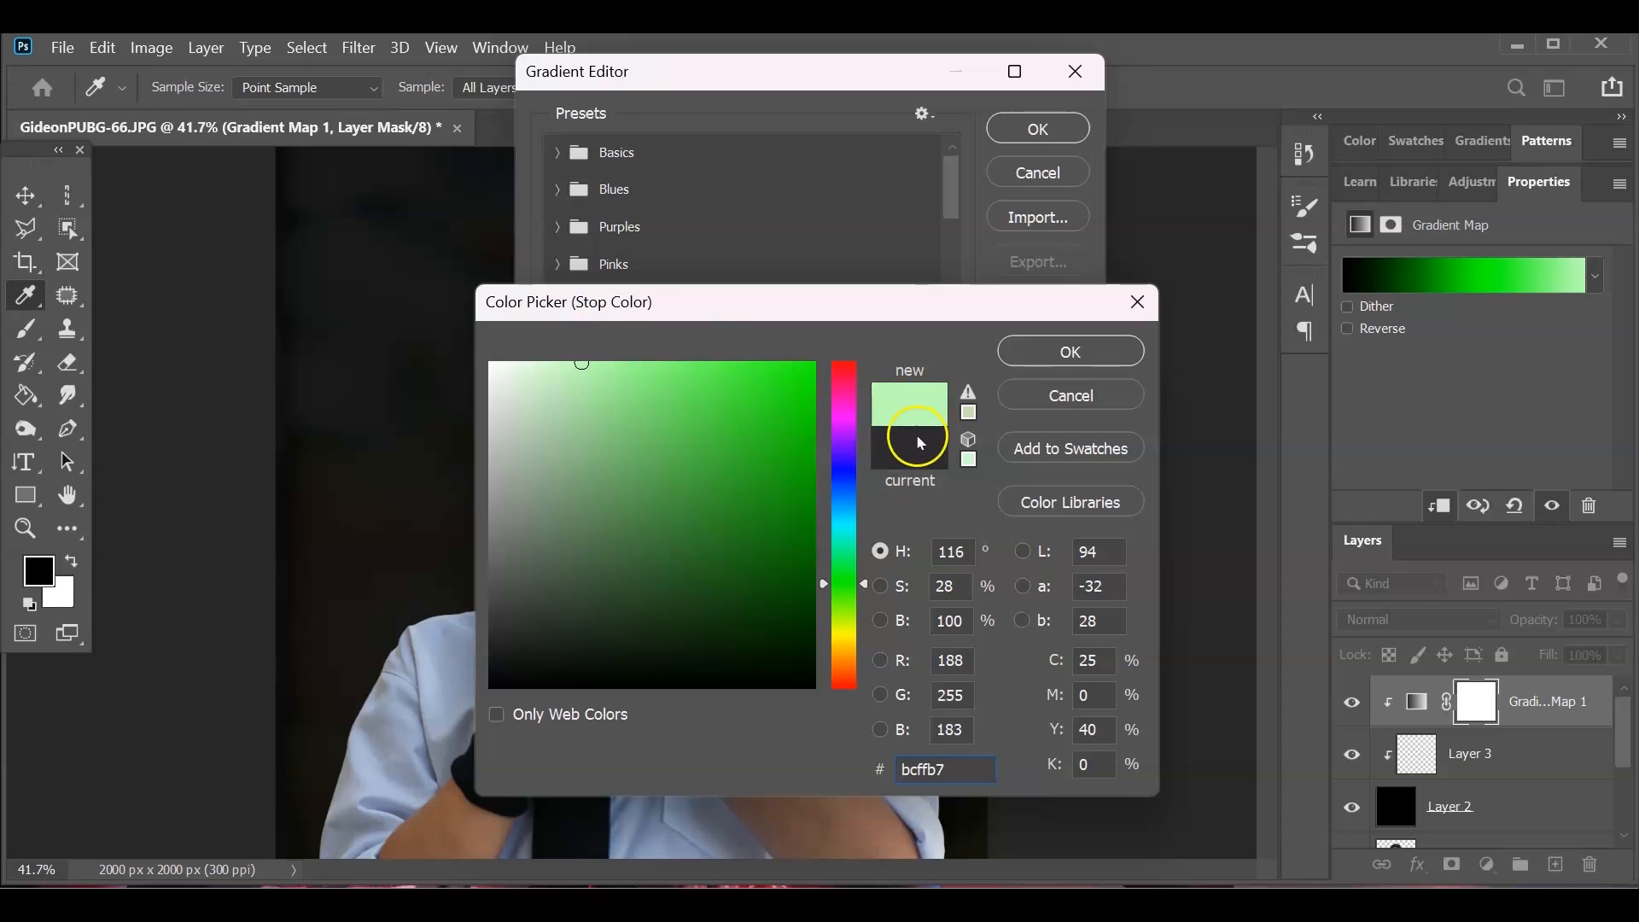
{"action": "left_click", "coordinate": [1077, 353]}
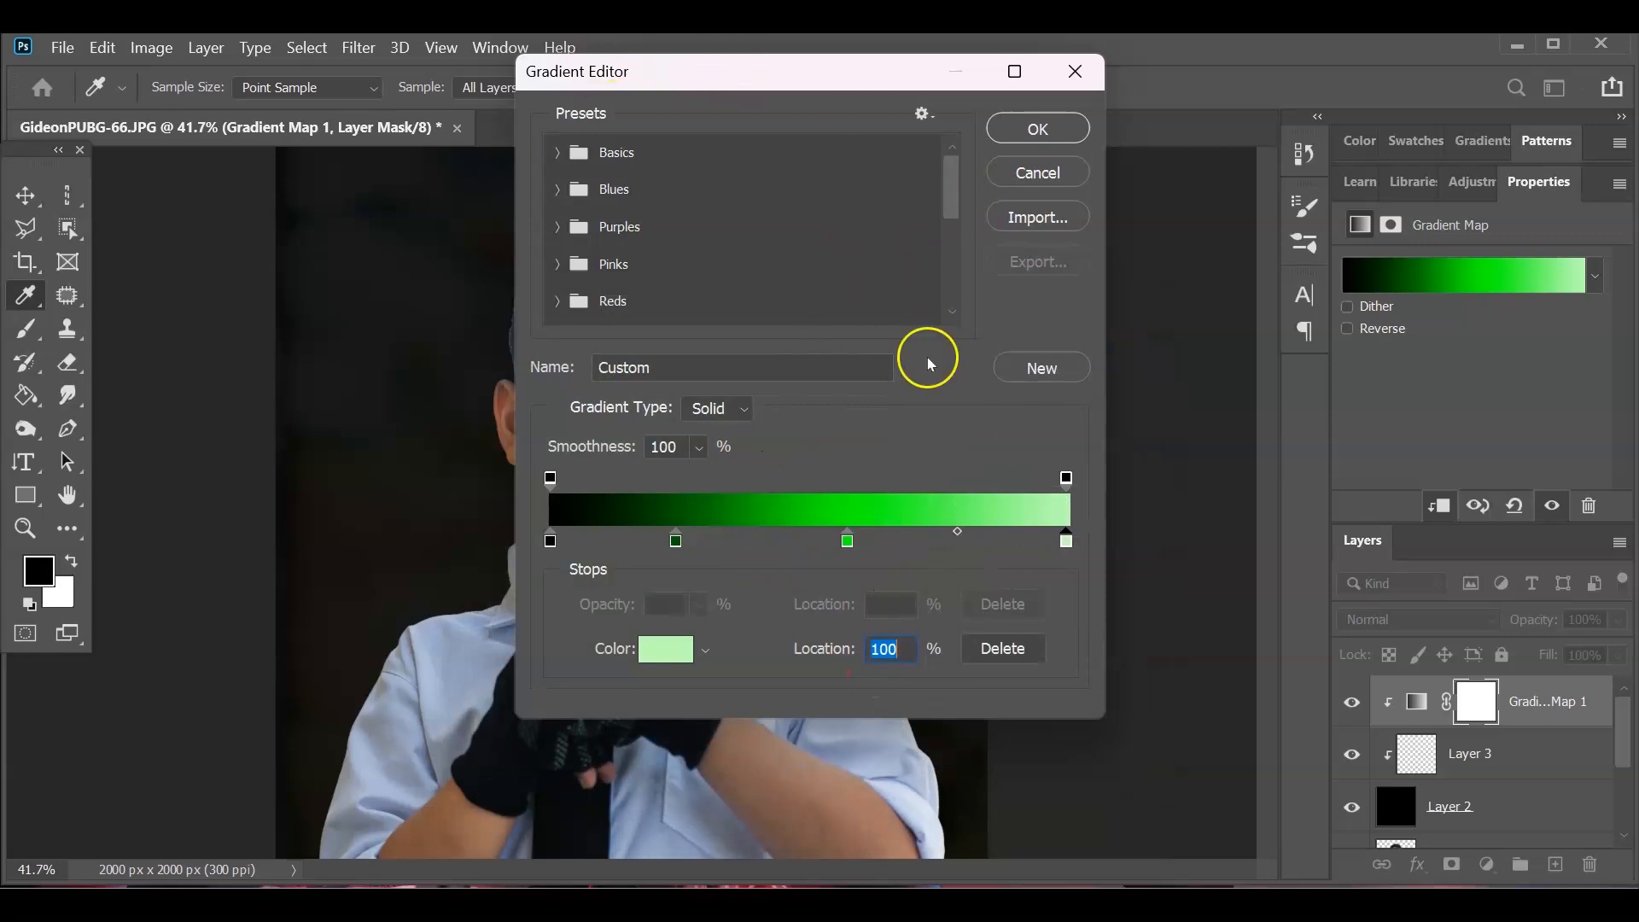
{"action": "left_click", "coordinate": [1063, 135]}
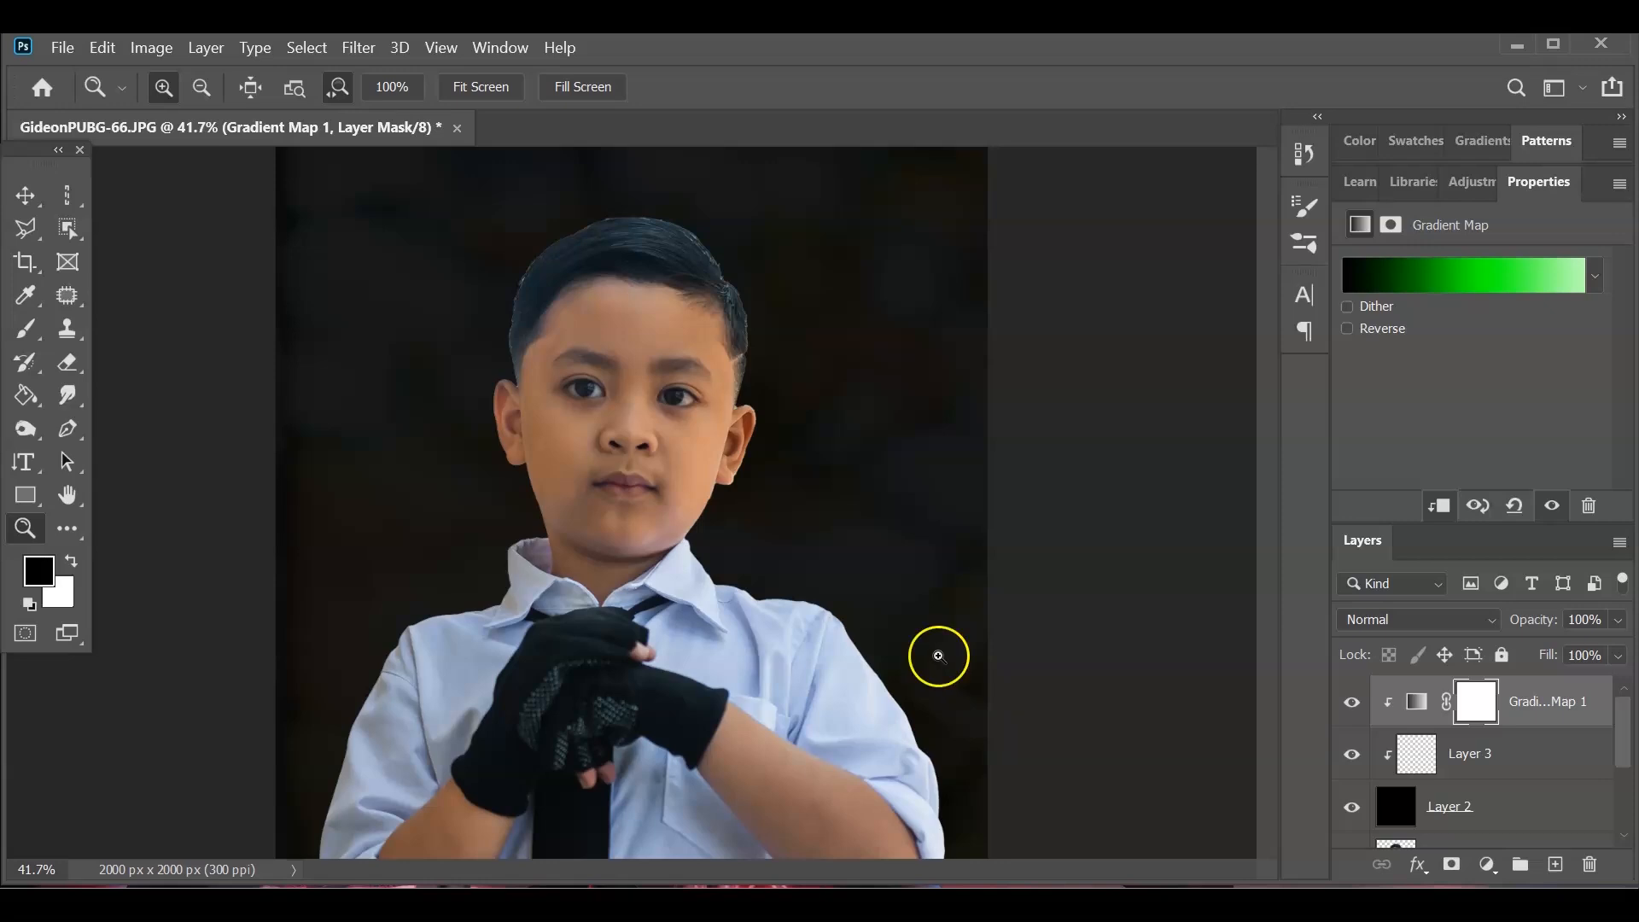
- Select the black Screen layer (Layer 2) and set the Brush tool's opacity to 100%
{"action": "left_click", "coordinate": [1424, 806]}
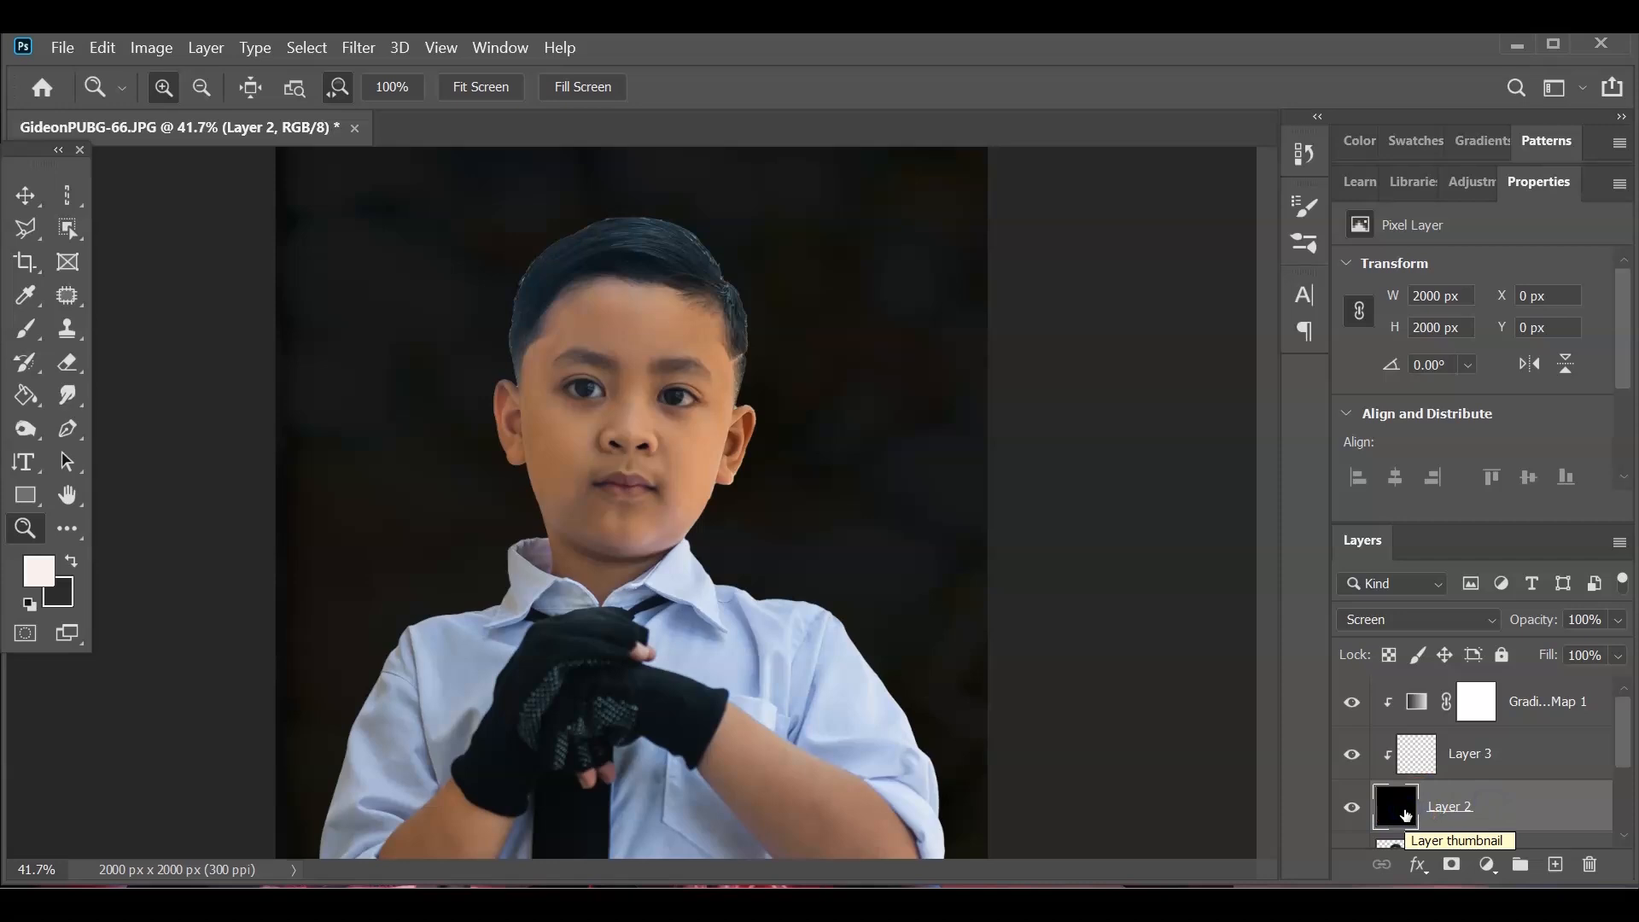
{"action": "left_click", "coordinate": [1422, 770]}
{"action": "key", "text": "b"}
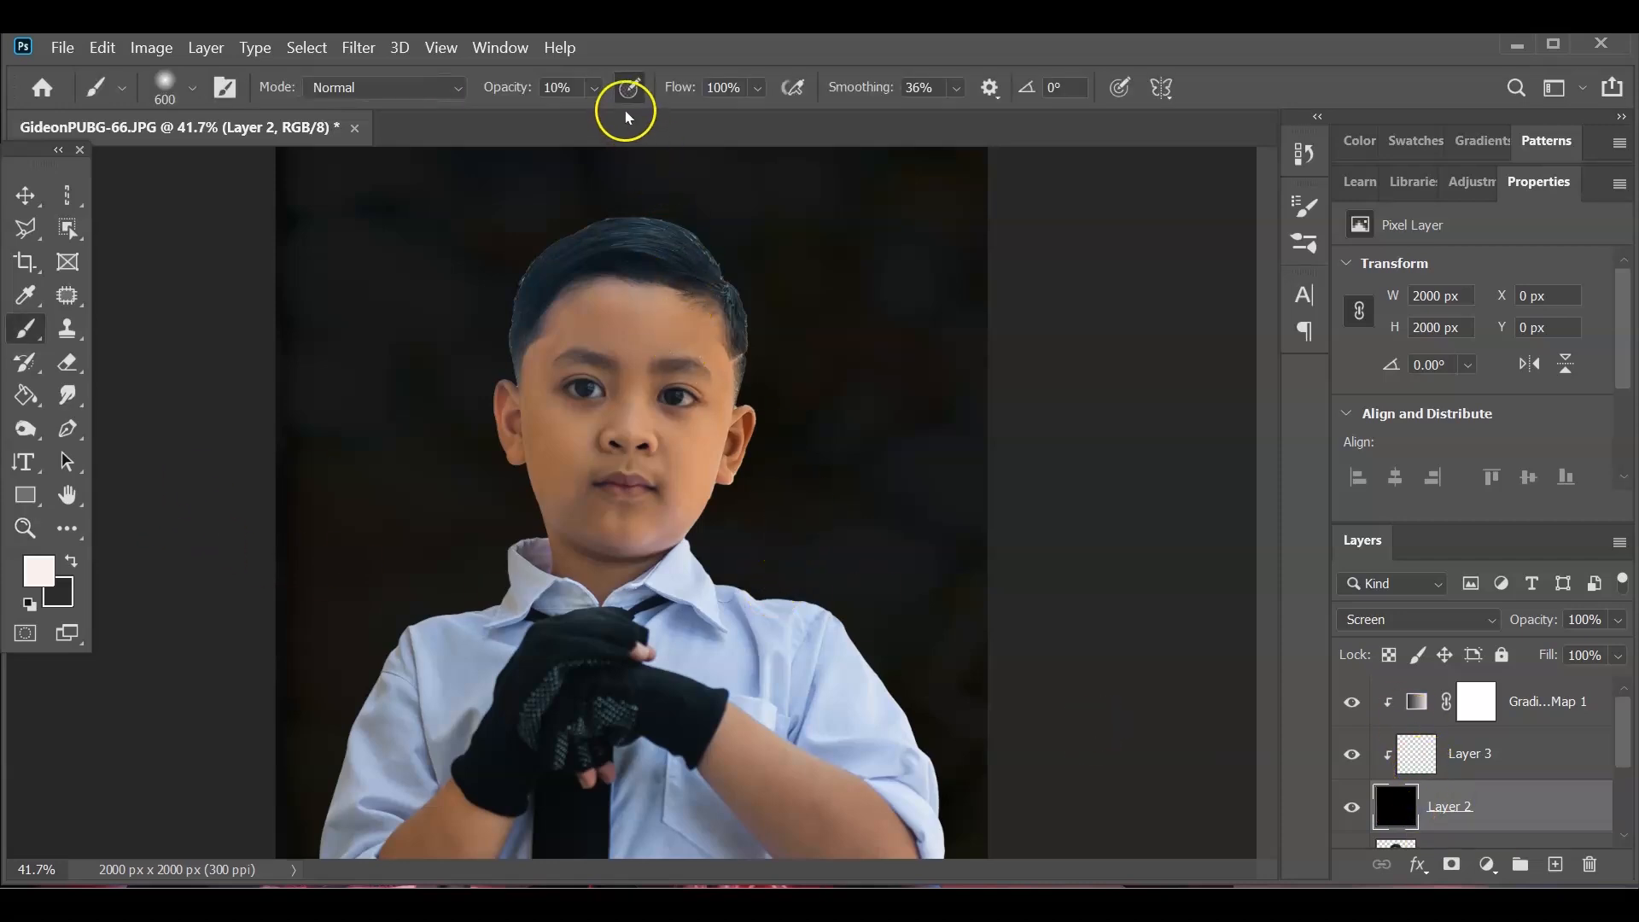
{"action": "left_click", "coordinate": [596, 87]}
{"action": "left_click_drag", "start_coordinate": [611, 119], "coordinate": [833, 119]}
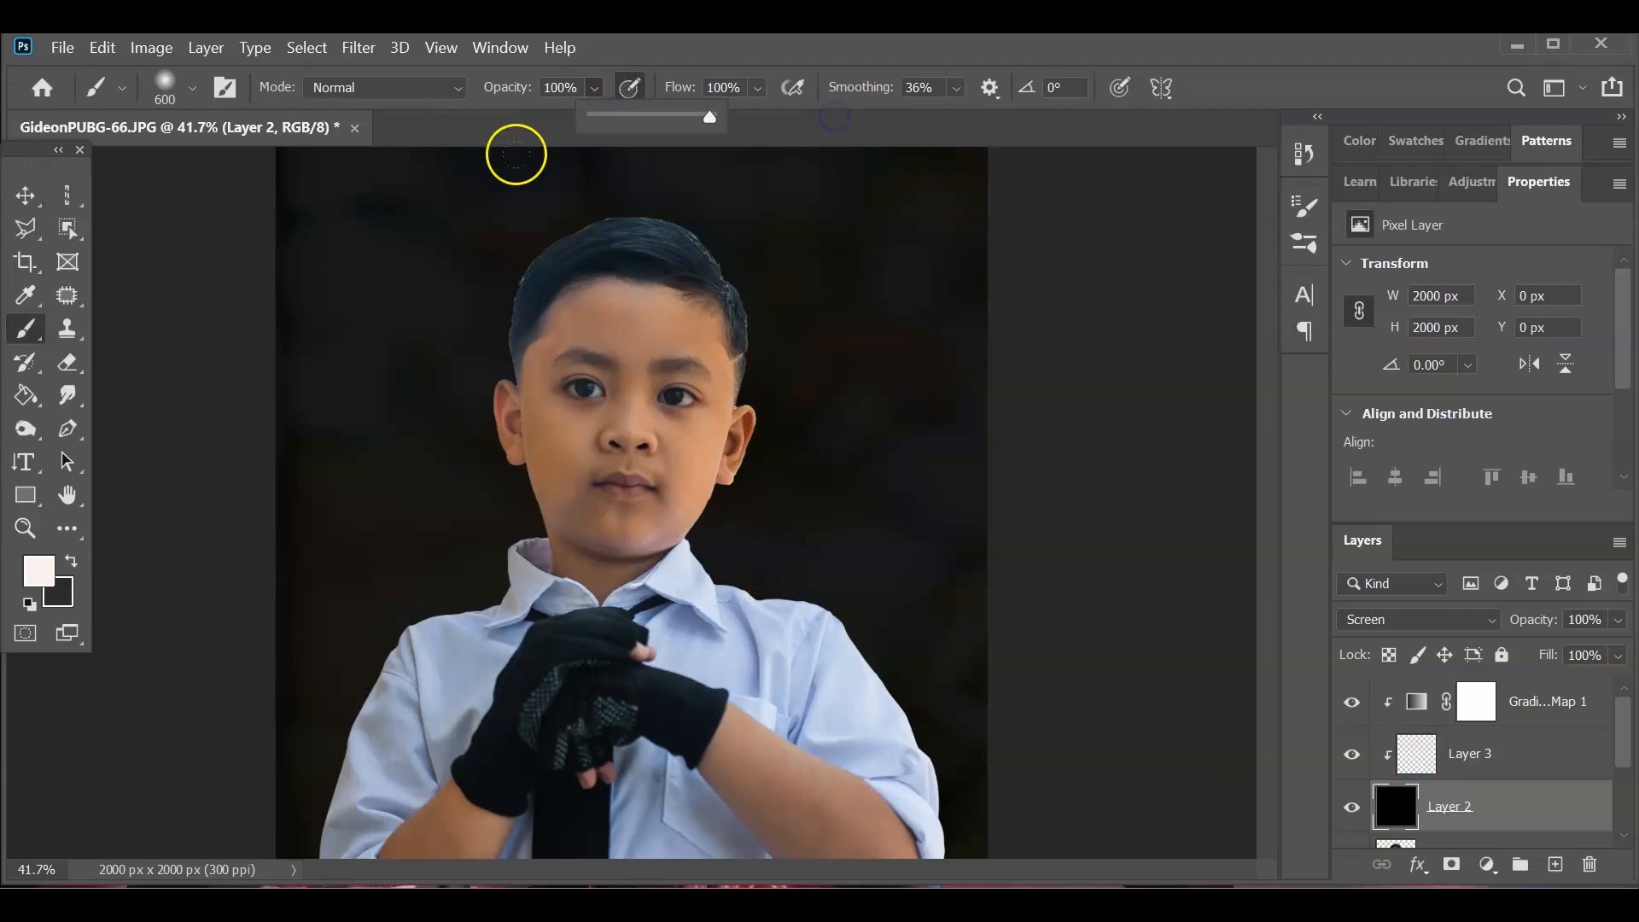
- Try soft 600 px brush spots of light around and over the boy, and undo them all
{"action": "left_click_drag", "start_coordinate": [805, 357], "coordinate": [820, 355]}
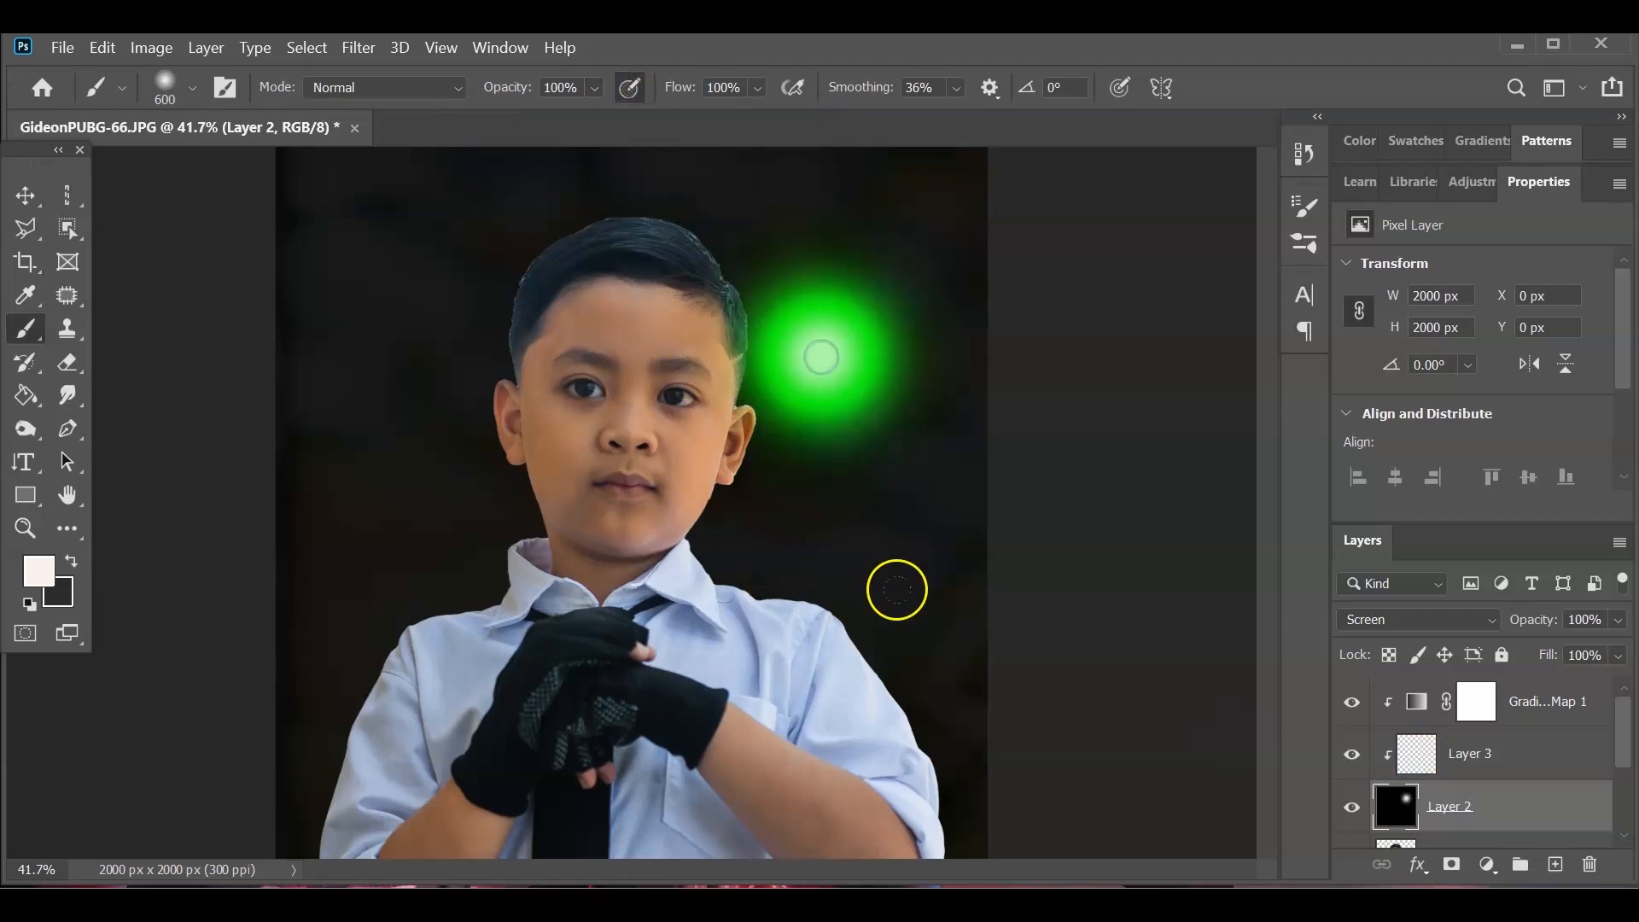
{"action": "left_click", "coordinate": [378, 313]}
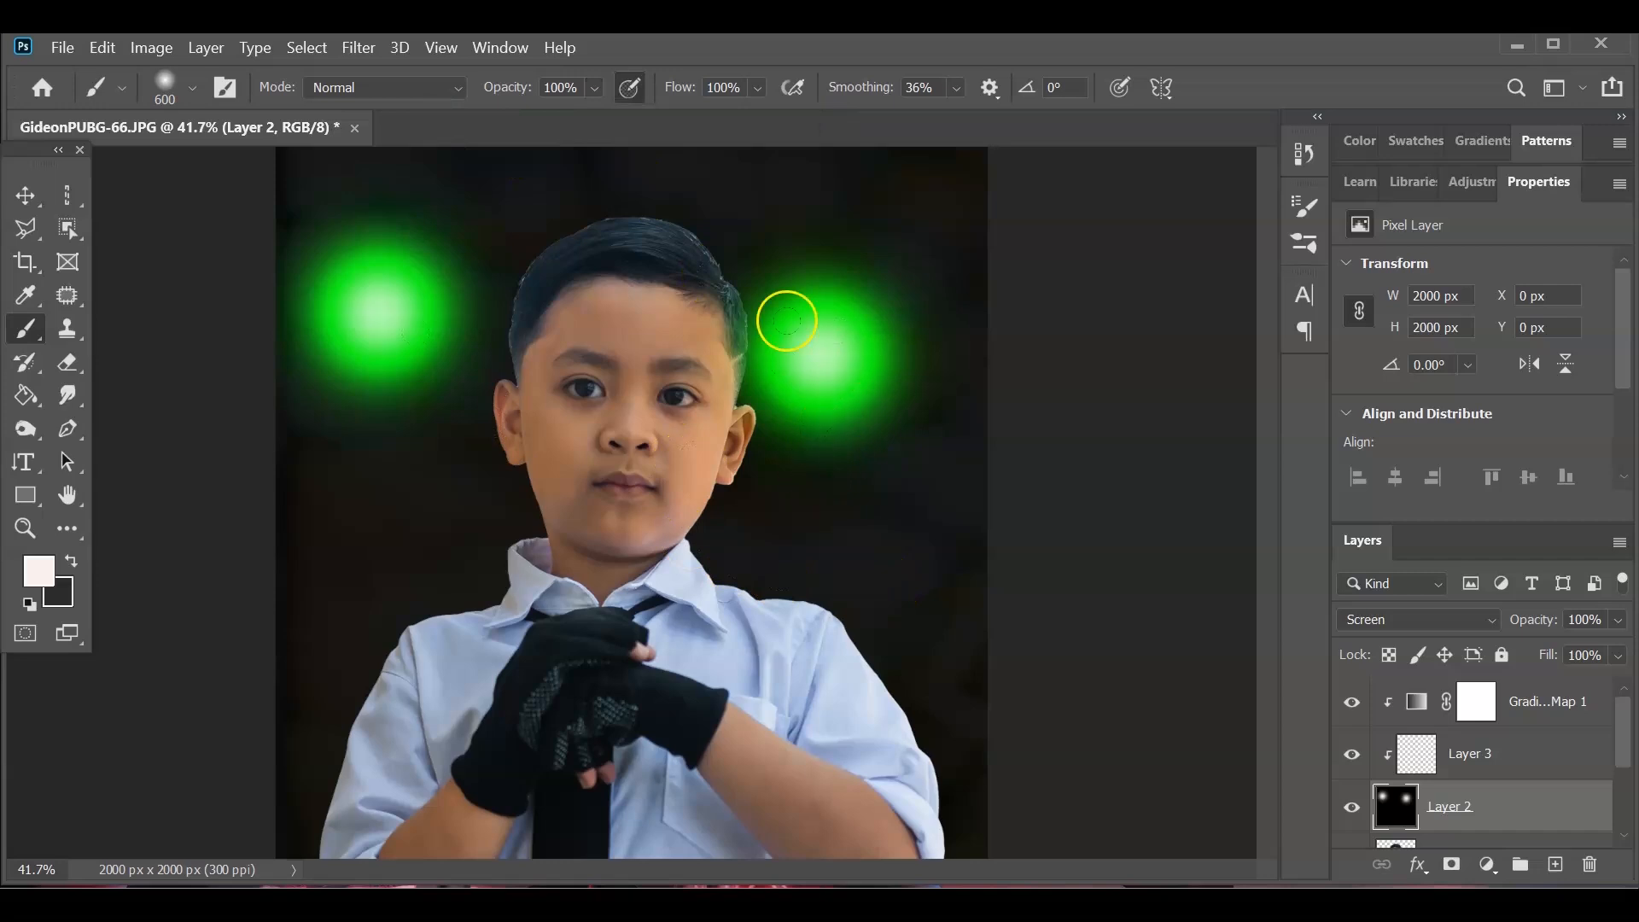
{"action": "left_click", "coordinate": [417, 469]}
{"action": "left_click", "coordinate": [425, 515]}
{"action": "left_click_drag", "start_coordinate": [852, 519], "coordinate": [715, 661]}
{"action": "left_click", "coordinate": [567, 531]}
{"action": "key", "text": "ctrl+z"}
{"action": "key", "text": "ctrl+z"}
{"action": "key", "text": "ctrl+z"}
{"action": "key", "text": "ctrl+z"}
{"action": "key", "text": "ctrl+z"}
{"action": "key", "text": "ctrl+z"}
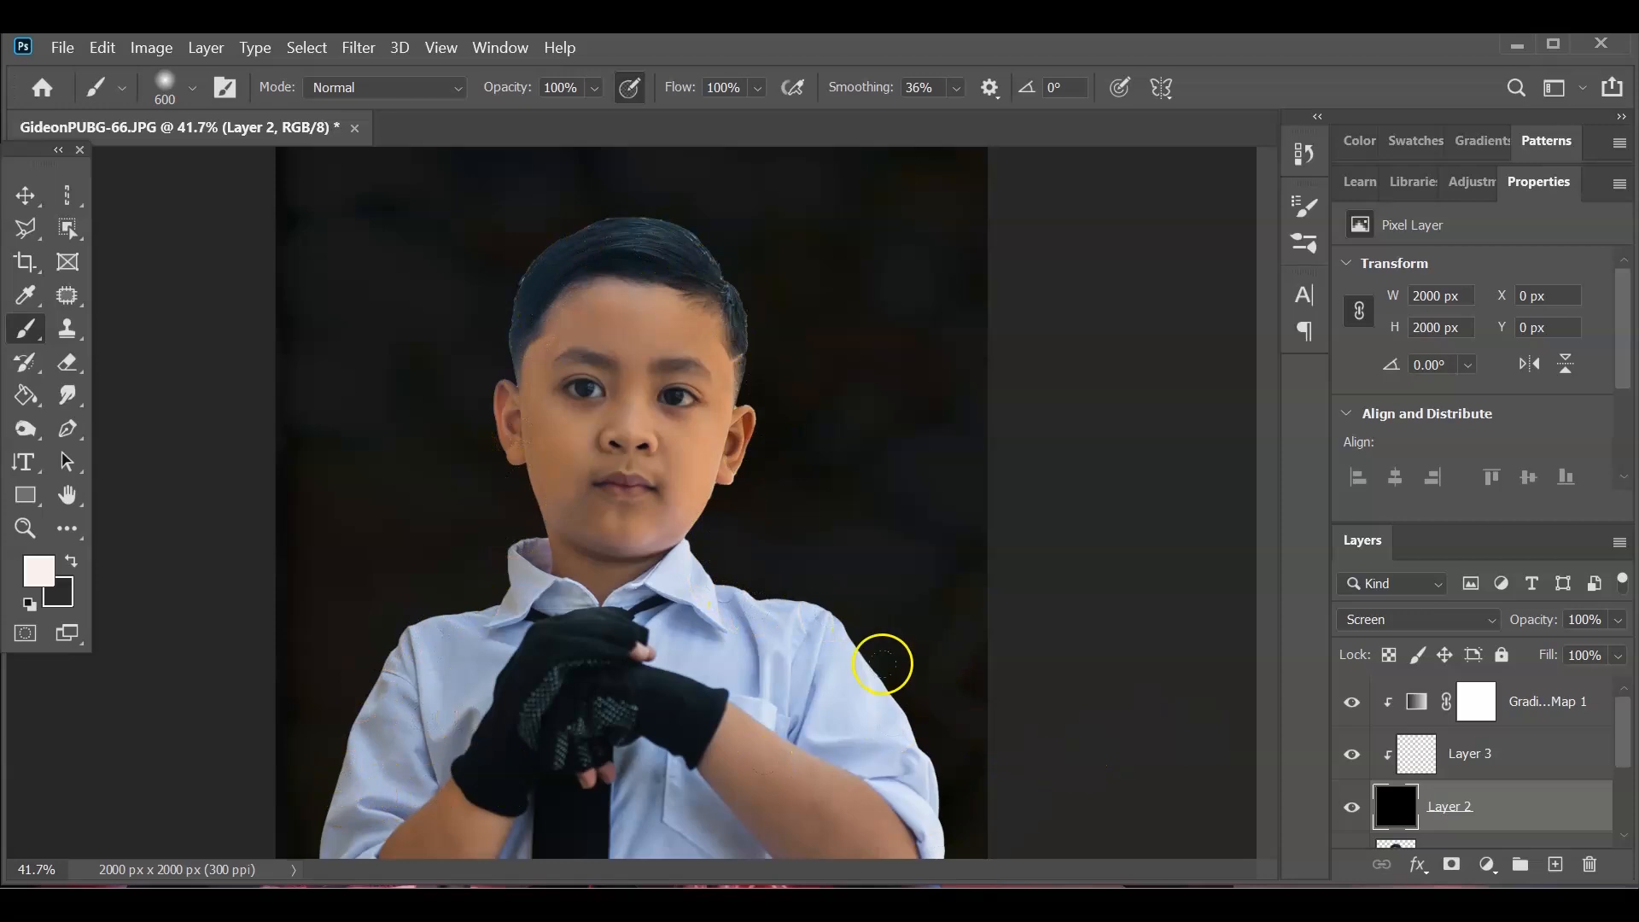
- Load Layer 1's outline as a selection and set the brush to 80% opacity and 40% smoothing
{"action": "left_click_drag", "start_coordinate": [1625, 740], "coordinate": [1625, 751]}
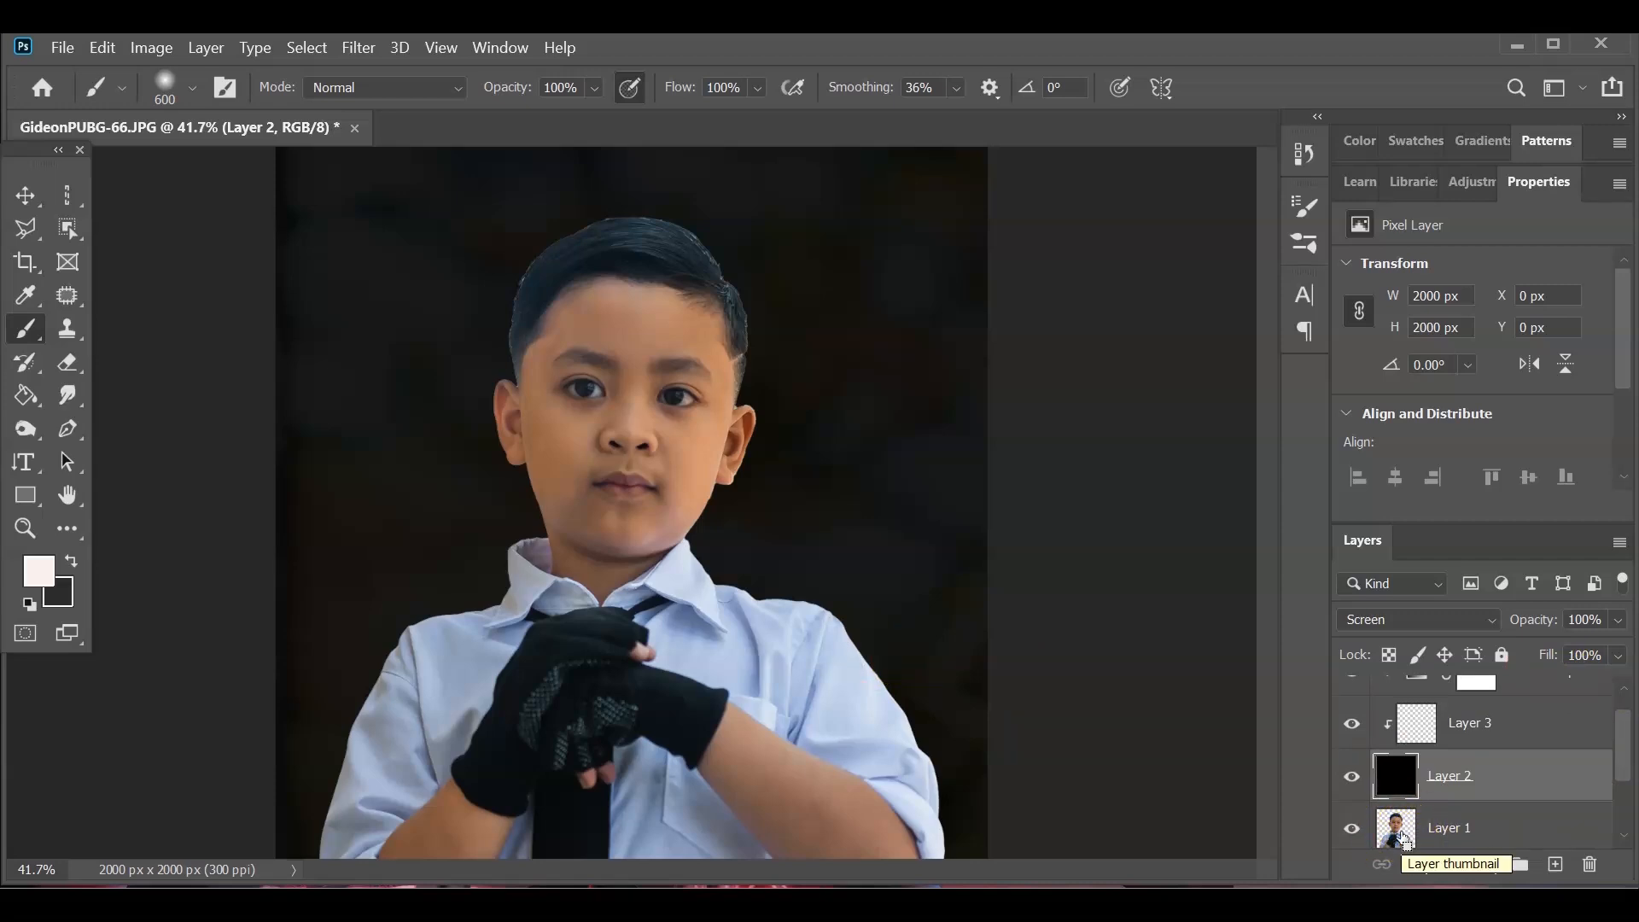
{"action": "left_click", "coordinate": [1405, 840], "text": "ctrl"}
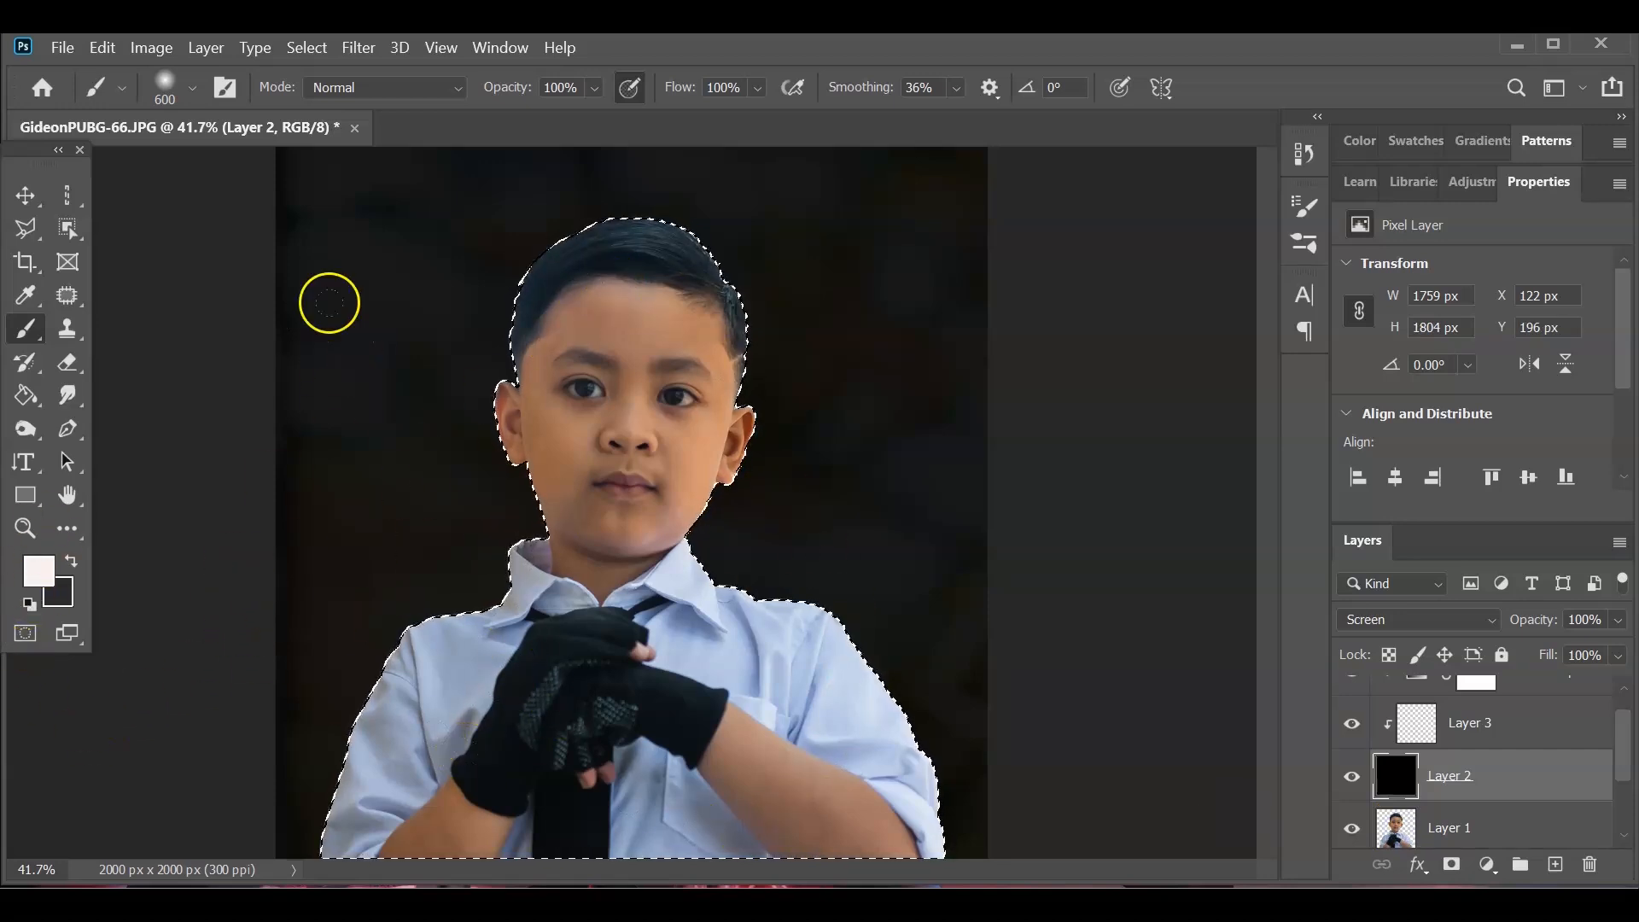
{"action": "left_click", "coordinate": [494, 85]}
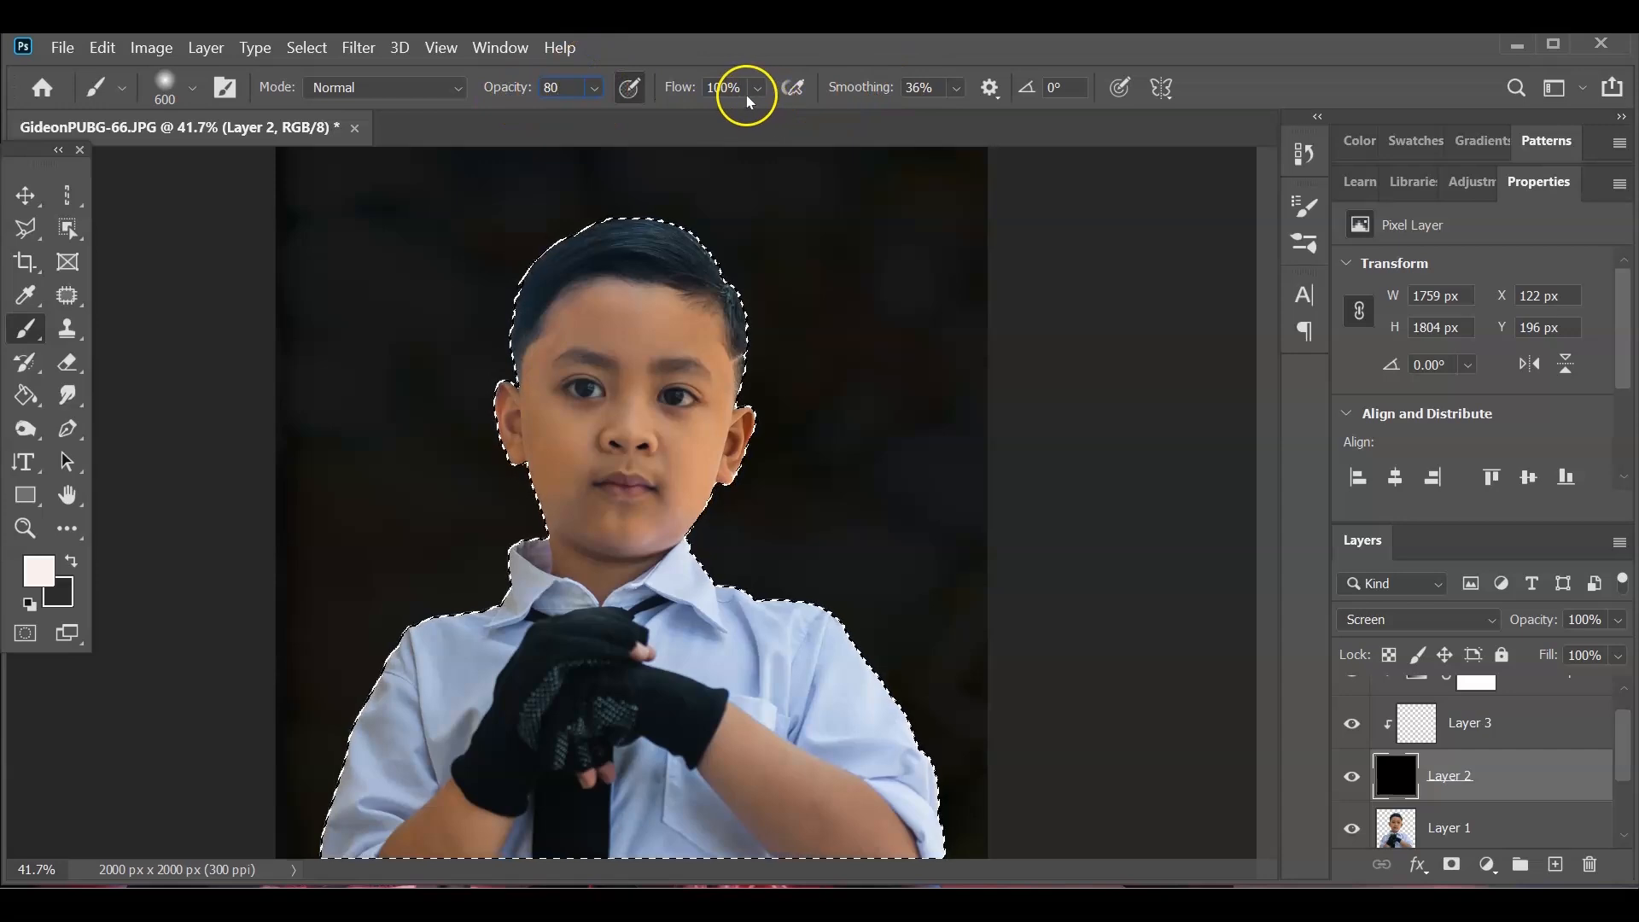
{"action": "left_click", "coordinate": [842, 96]}
{"action": "type", "text": "40"}
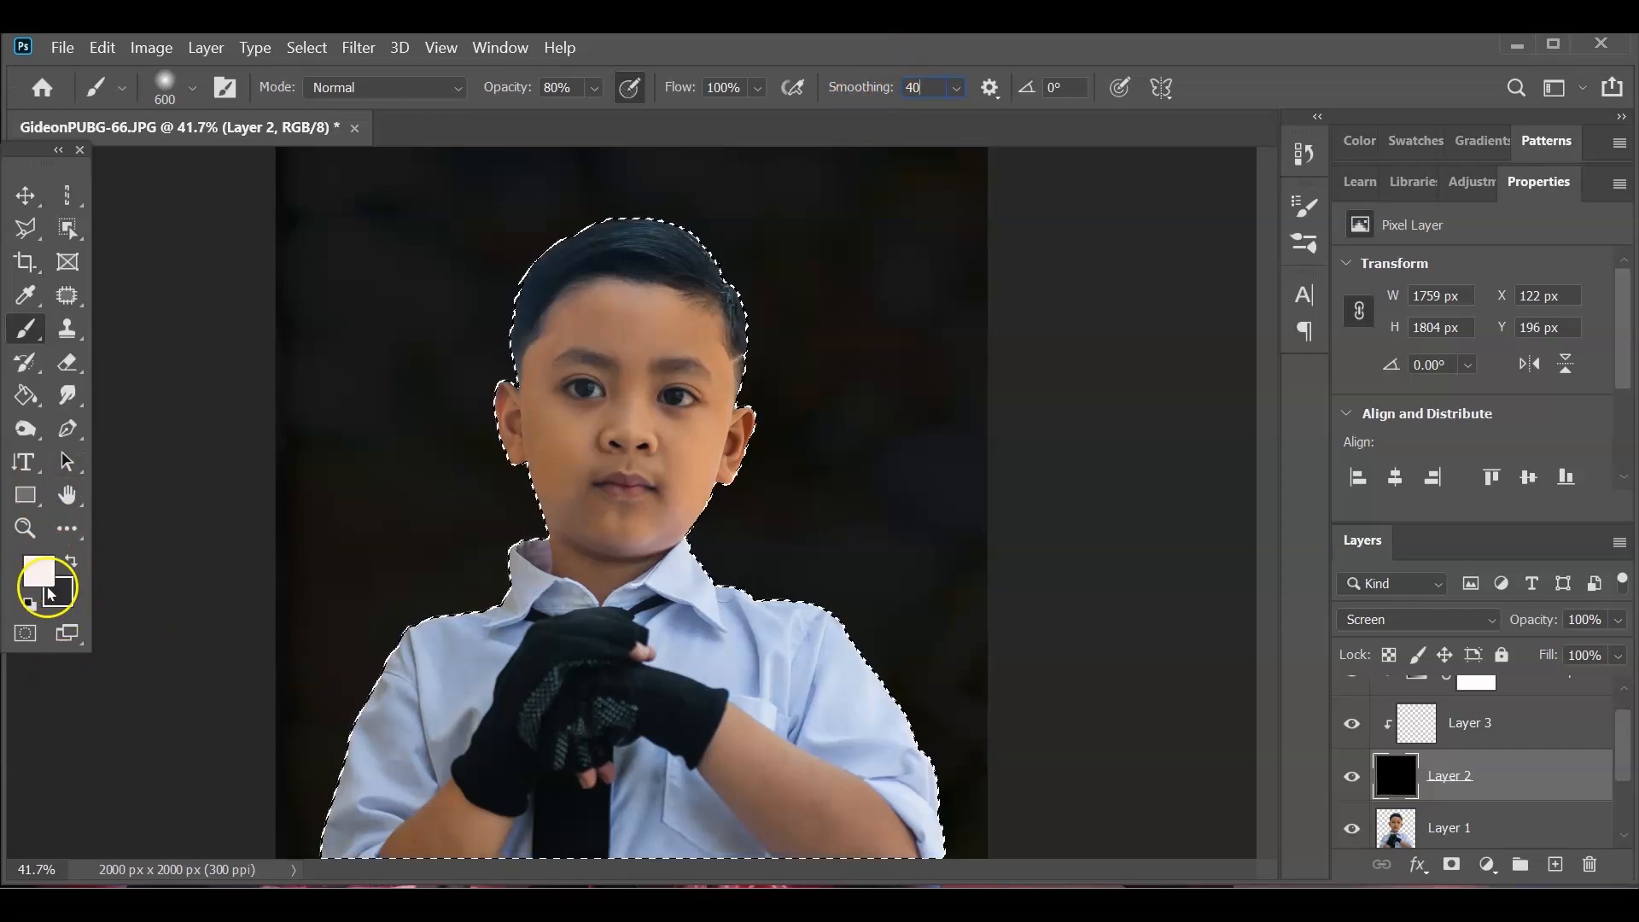
- Paint a thin rim light with a much smaller brush along the selection edge of the image-left sleeve and shoulder
{"action": "left_click", "coordinate": [24, 529]}
{"action": "left_click", "coordinate": [401, 629]}
{"action": "left_click", "coordinate": [401, 630]}
{"action": "left_click", "coordinate": [402, 630]}
{"action": "left_click_drag", "start_coordinate": [1267, 526], "coordinate": [1267, 629]}
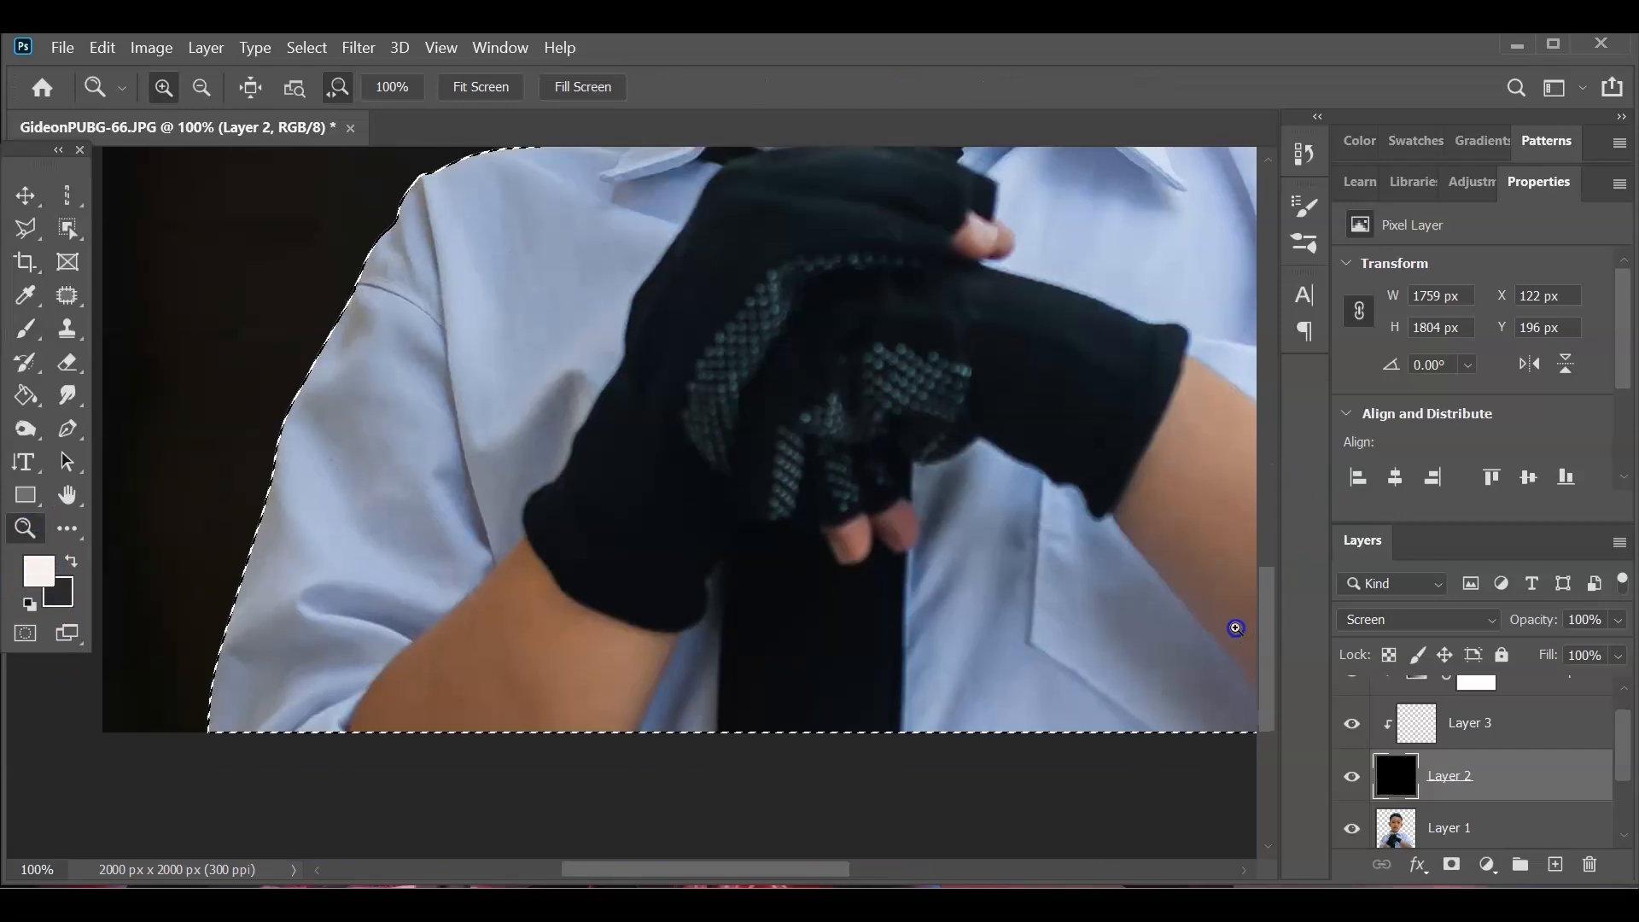
{"action": "left_click", "coordinate": [26, 329]}
{"action": "key", "text": "bracketleft"}
{"action": "key", "text": "bracketleft"}
{"action": "key", "text": "bracketleft"}
{"action": "key", "text": "bracketleft"}
{"action": "key", "text": "bracketleft"}
{"action": "key", "text": "bracketleft"}
{"action": "key", "text": "bracketleft"}
{"action": "key", "text": "bracketleft"}
{"action": "key", "text": "bracketleft"}
{"action": "key", "text": "bracketleft"}
{"action": "key", "text": "bracketleft"}
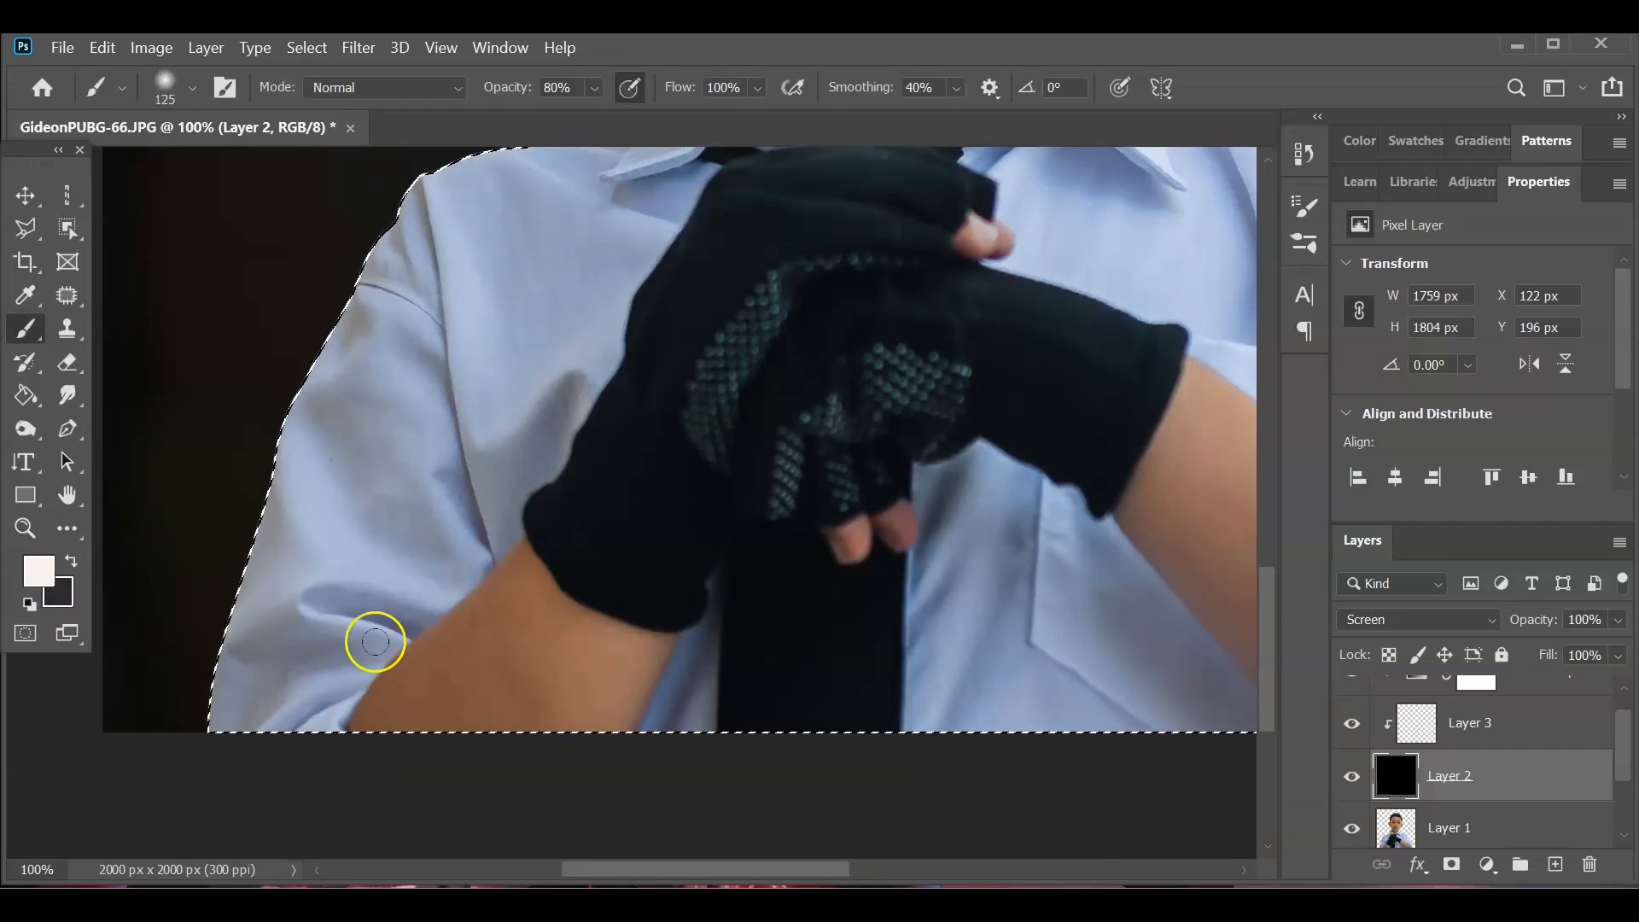
{"action": "key", "text": "bracketleft"}
{"action": "key", "text": "bracketleft"}
{"action": "key", "text": "bracketleft"}
{"action": "key", "text": "bracketleft"}
{"action": "mouse_move", "coordinate": [206, 727]}
{"action": "left_mouse_down"}
{"action": "mouse_move", "coordinate": [252, 502]}
{"action": "mouse_move", "coordinate": [357, 286]}
{"action": "left_mouse_up"}
{"action": "left_click_drag", "start_coordinate": [1267, 615], "coordinate": [1267, 546]}
{"action": "mouse_move", "coordinate": [359, 576]}
{"action": "left_mouse_down"}
{"action": "mouse_move", "coordinate": [622, 413]}
{"action": "mouse_move", "coordinate": [665, 289]}
{"action": "left_mouse_up"}
- Paint the rim light up the image-left jaw edge and around the ear with a 25 px brush
{"action": "left_click_drag", "start_coordinate": [1269, 569], "coordinate": [1278, 501]}
{"action": "mouse_move", "coordinate": [665, 587]}
{"action": "left_mouse_down"}
{"action": "mouse_move", "coordinate": [728, 454]}
{"action": "mouse_move", "coordinate": [755, 551]}
{"action": "mouse_move", "coordinate": [707, 372]}
{"action": "left_mouse_up"}
{"action": "key", "text": "ctrl+z"}
{"action": "key", "text": "bracketleft"}
{"action": "key", "text": "bracketleft"}
{"action": "left_click_drag", "start_coordinate": [1270, 579], "coordinate": [1271, 517]}
{"action": "mouse_move", "coordinate": [705, 637]}
{"action": "left_mouse_down"}
{"action": "mouse_move", "coordinate": [628, 548]}
{"action": "mouse_move", "coordinate": [638, 440]}
{"action": "left_mouse_up"}
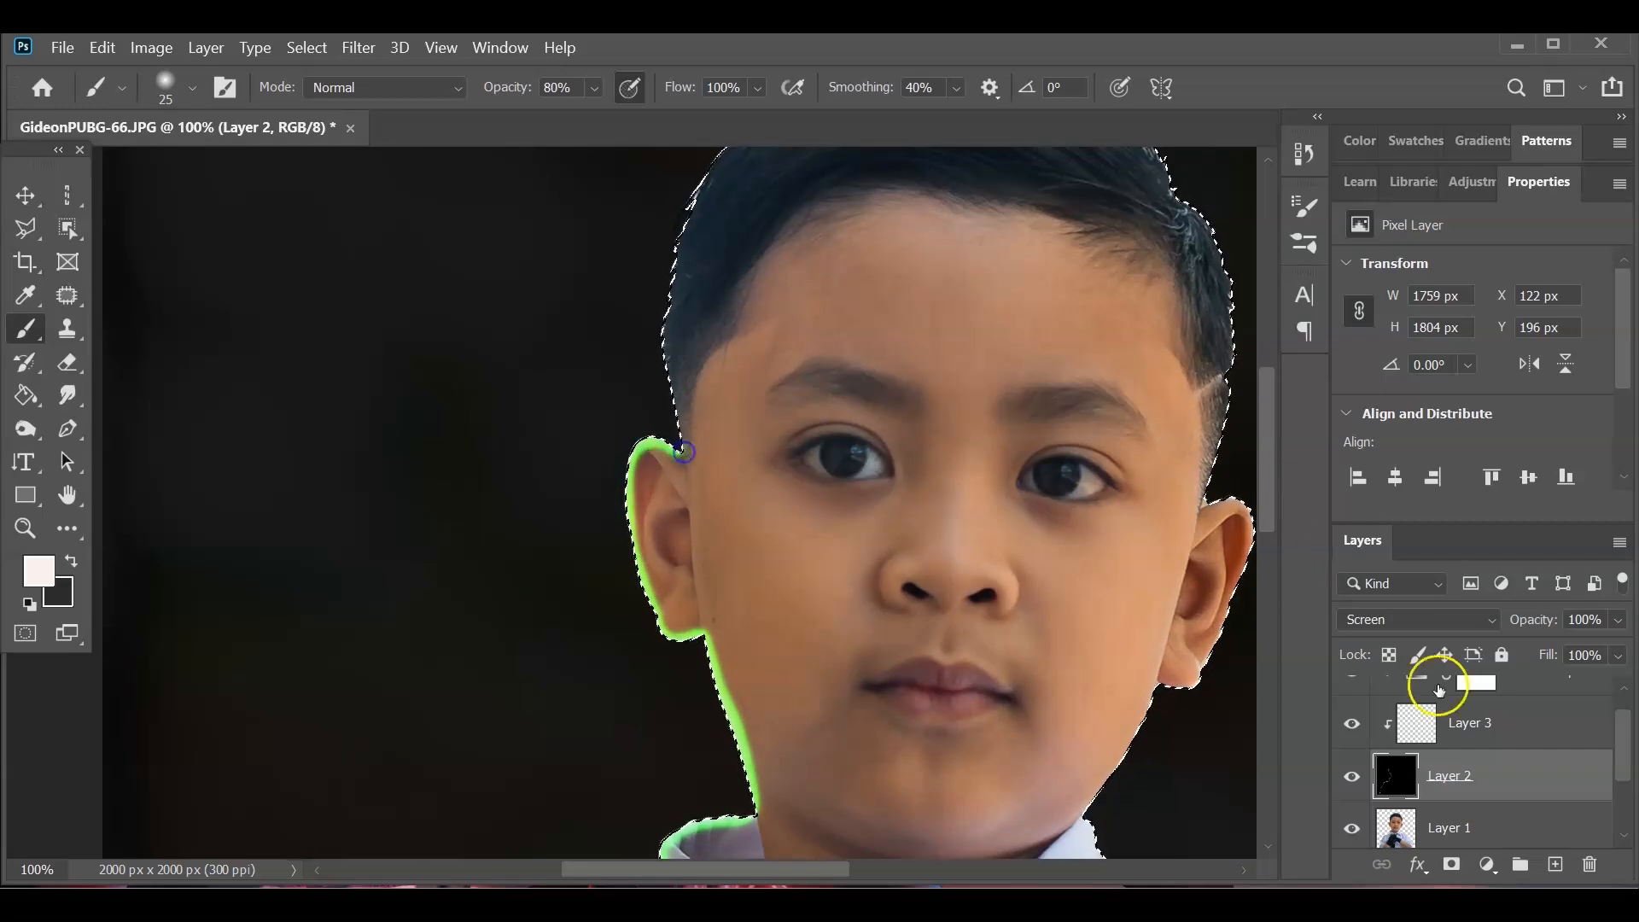
- Continue the rim light over the hair outline and down the image-right side of the head past the ear
{"action": "left_click_drag", "start_coordinate": [1268, 448], "coordinate": [1268, 401]}
{"action": "mouse_move", "coordinate": [681, 636]}
{"action": "left_mouse_down"}
{"action": "mouse_move", "coordinate": [832, 282]}
{"action": "mouse_move", "coordinate": [1161, 361]}
{"action": "mouse_move", "coordinate": [1221, 465]}
{"action": "left_mouse_up"}
{"action": "left_click_drag", "start_coordinate": [810, 869], "coordinate": [875, 869]}
{"action": "left_click_drag", "start_coordinate": [939, 465], "coordinate": [925, 700]}
{"action": "left_click_drag", "start_coordinate": [1267, 379], "coordinate": [1267, 460]}
{"action": "mouse_move", "coordinate": [924, 367]}
{"action": "left_mouse_down"}
{"action": "mouse_move", "coordinate": [934, 530]}
{"action": "mouse_move", "coordinate": [810, 672]}
{"action": "mouse_move", "coordinate": [1027, 827]}
{"action": "left_mouse_up"}
{"action": "left_click_drag", "start_coordinate": [1266, 485], "coordinate": [1267, 545]}
- Paint the rim light along the image-right shoulder and down the outer edge of that sleeve
{"action": "mouse_move", "coordinate": [982, 571]}
{"action": "left_mouse_down"}
{"action": "mouse_move", "coordinate": [1159, 612]}
{"action": "mouse_move", "coordinate": [1255, 749]}
{"action": "left_mouse_up"}
{"action": "left_click_drag", "start_coordinate": [807, 869], "coordinate": [883, 876]}
{"action": "left_click_drag", "start_coordinate": [1267, 544], "coordinate": [1267, 604]}
{"action": "left_click_drag", "start_coordinate": [866, 397], "coordinate": [1085, 741]}
{"action": "left_click_drag", "start_coordinate": [1266, 603], "coordinate": [1267, 732]}
{"action": "left_click_drag", "start_coordinate": [1089, 256], "coordinate": [1111, 377]}
- Paint fine highlight strokes along the inner folds of both ears with a smaller brush
{"action": "left_click_drag", "start_coordinate": [1267, 733], "coordinate": [1267, 431]}
{"action": "left_click_drag", "start_coordinate": [844, 869], "coordinate": [758, 869]}
{"action": "mouse_move", "coordinate": [1267, 426]}
{"action": "left_mouse_down"}
{"action": "mouse_move", "coordinate": [1212, 686]}
{"action": "mouse_move", "coordinate": [1227, 385]}
{"action": "mouse_move", "coordinate": [1230, 424]}
{"action": "left_mouse_up"}
{"action": "key", "text": "bracketleft"}
{"action": "key", "text": "bracketleft"}
{"action": "key", "text": "bracketleft"}
{"action": "left_click_drag", "start_coordinate": [406, 543], "coordinate": [446, 590]}
{"action": "mouse_move", "coordinate": [416, 591]}
{"action": "left_mouse_down"}
{"action": "mouse_move", "coordinate": [406, 633]}
{"action": "mouse_move", "coordinate": [421, 660]}
{"action": "left_mouse_up"}
{"action": "mouse_move", "coordinate": [1004, 611]}
{"action": "left_mouse_down"}
{"action": "mouse_move", "coordinate": [960, 640]}
{"action": "mouse_move", "coordinate": [978, 715]}
{"action": "left_mouse_up"}
- Enlarge the brush to 15 px and paint highlights on the image-left shirt collar and under the chin
{"action": "left_click_drag", "start_coordinate": [1267, 427], "coordinate": [1267, 494]}
{"action": "key", "text": "bracketright"}
{"action": "left_click_drag", "start_coordinate": [434, 645], "coordinate": [538, 706]}
{"action": "left_click_drag", "start_coordinate": [408, 779], "coordinate": [448, 810]}
{"action": "left_click_drag", "start_coordinate": [837, 629], "coordinate": [698, 663]}
- Paint short highlight strokes along the shirt's folds and seams at both shoulders
{"action": "left_click_drag", "start_coordinate": [1267, 495], "coordinate": [1267, 560]}
{"action": "left_click_drag", "start_coordinate": [966, 480], "coordinate": [1003, 544]}
{"action": "left_click_drag", "start_coordinate": [1197, 529], "coordinate": [1178, 596]}
{"action": "left_click_drag", "start_coordinate": [283, 537], "coordinate": [323, 557]}
{"action": "left_click_drag", "start_coordinate": [163, 598], "coordinate": [168, 637]}
{"action": "left_click_drag", "start_coordinate": [1267, 560], "coordinate": [1267, 588]}
{"action": "left_click_drag", "start_coordinate": [923, 348], "coordinate": [946, 449]}
{"action": "left_click_drag", "start_coordinate": [820, 251], "coordinate": [791, 284]}
- Paint short highlight strokes on the fabric folds of both lower sleeves
{"action": "left_click_drag", "start_coordinate": [1267, 588], "coordinate": [1267, 635]}
{"action": "left_click_drag", "start_coordinate": [760, 869], "coordinate": [663, 869]}
{"action": "left_click_drag", "start_coordinate": [446, 673], "coordinate": [407, 707]}
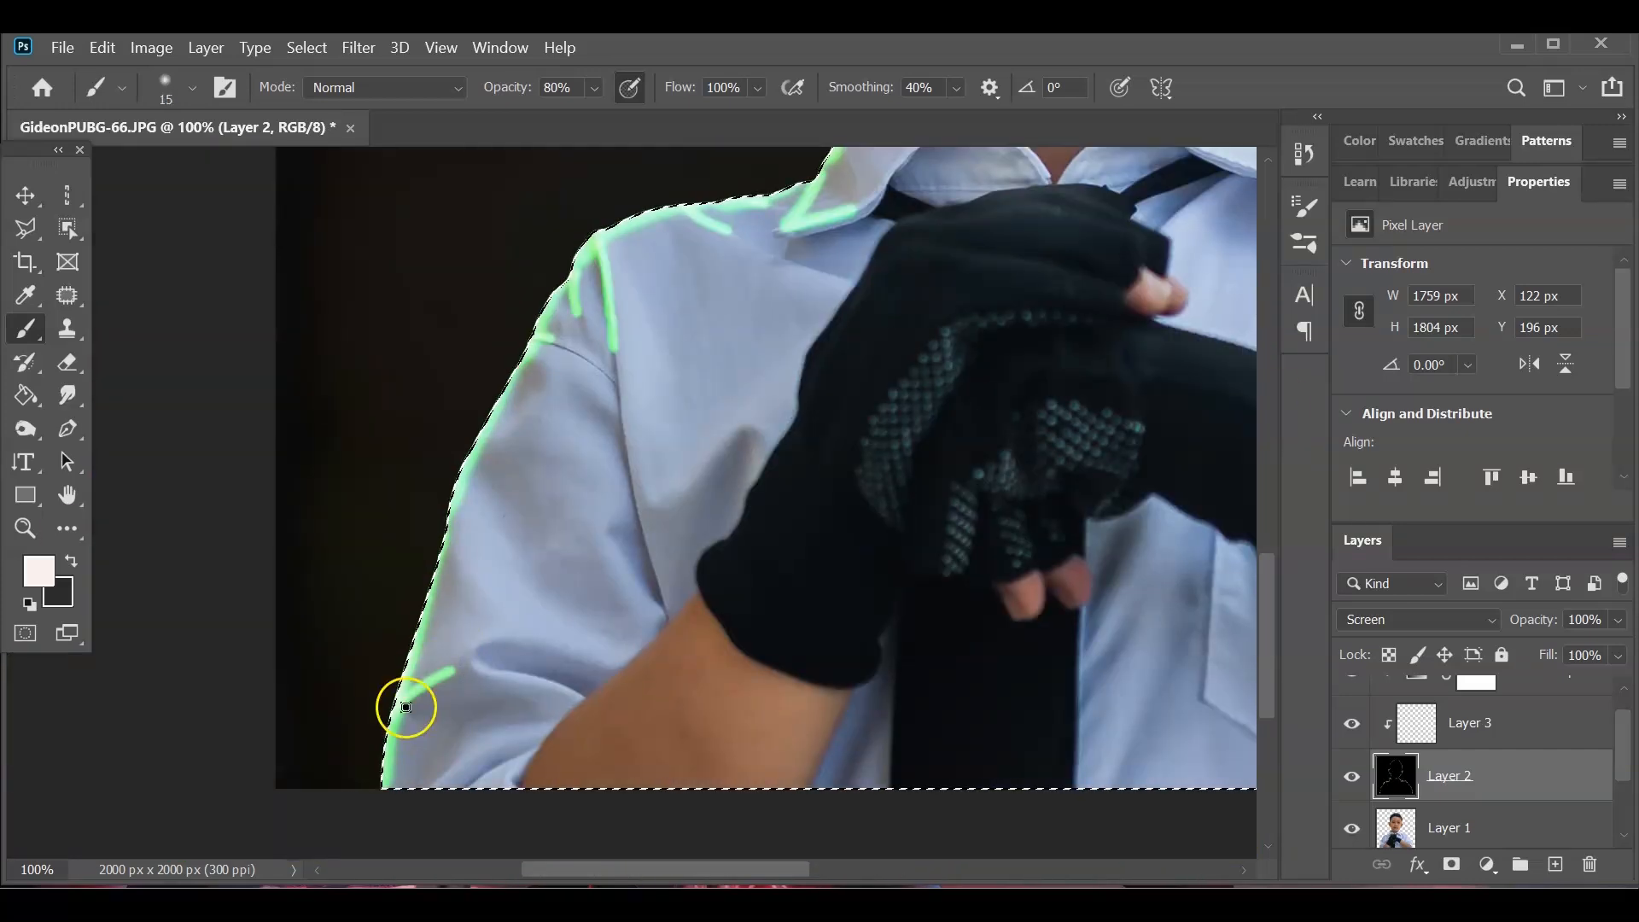
{"action": "left_click_drag", "start_coordinate": [662, 869], "coordinate": [912, 869]}
{"action": "left_click_drag", "start_coordinate": [777, 645], "coordinate": [706, 596]}
- Set the brush to 1100 px size, 10% opacity and 50% smoothing
{"action": "left_click_drag", "start_coordinate": [1267, 635], "coordinate": [1267, 429]}
{"action": "left_click_drag", "start_coordinate": [912, 869], "coordinate": [768, 869]}
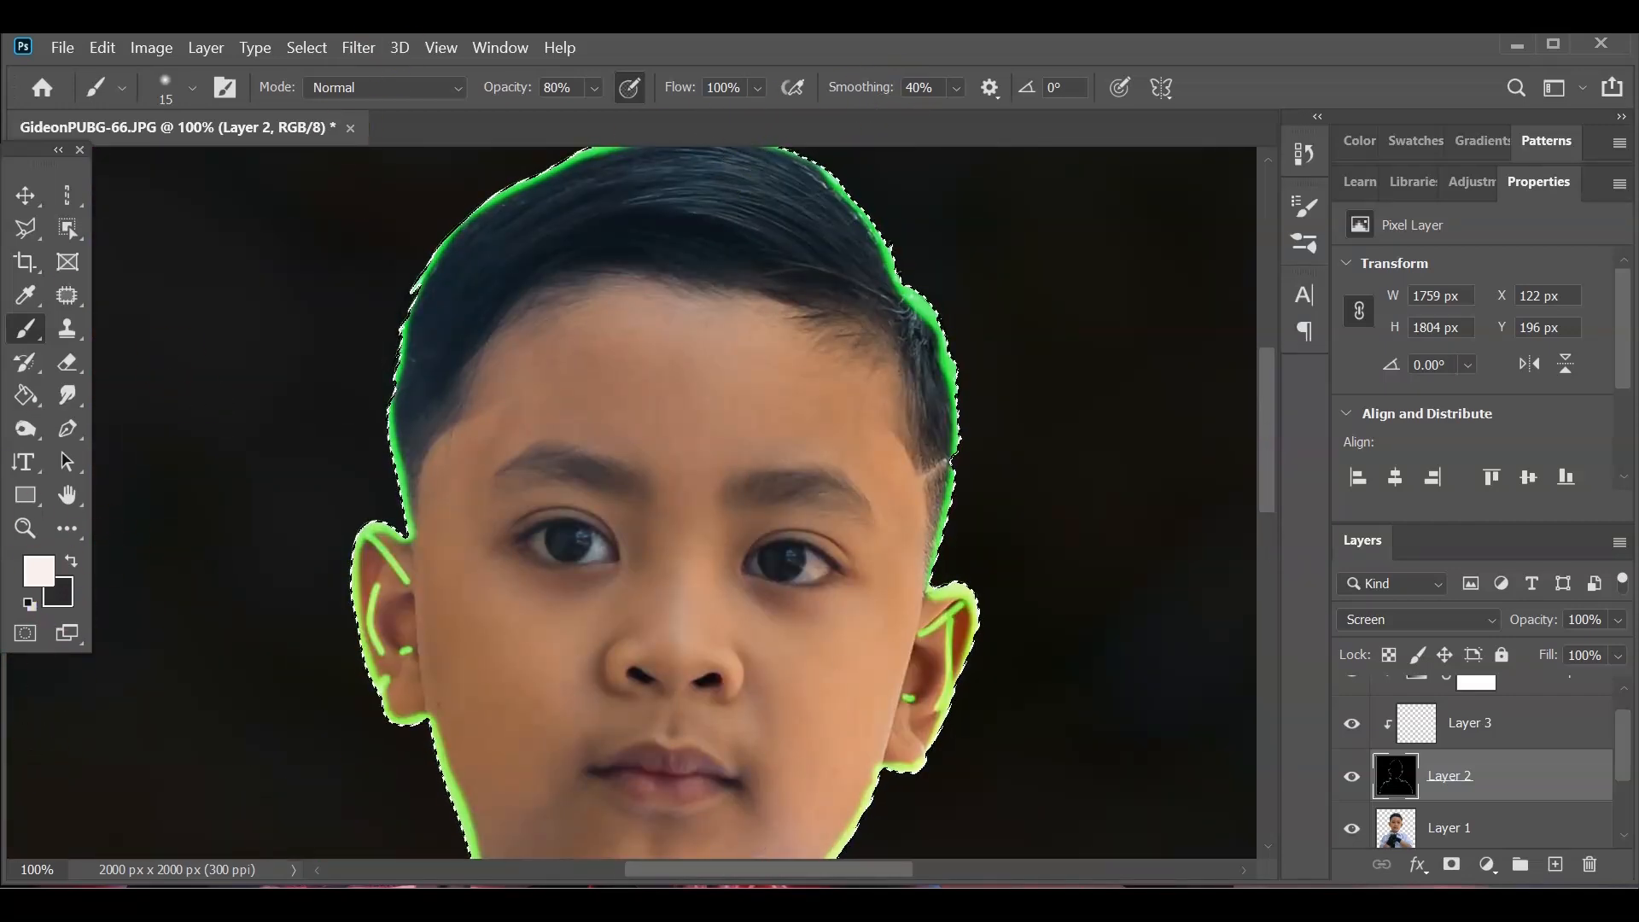
{"action": "left_click", "coordinate": [25, 528]}
{"action": "left_click", "coordinate": [480, 88]}
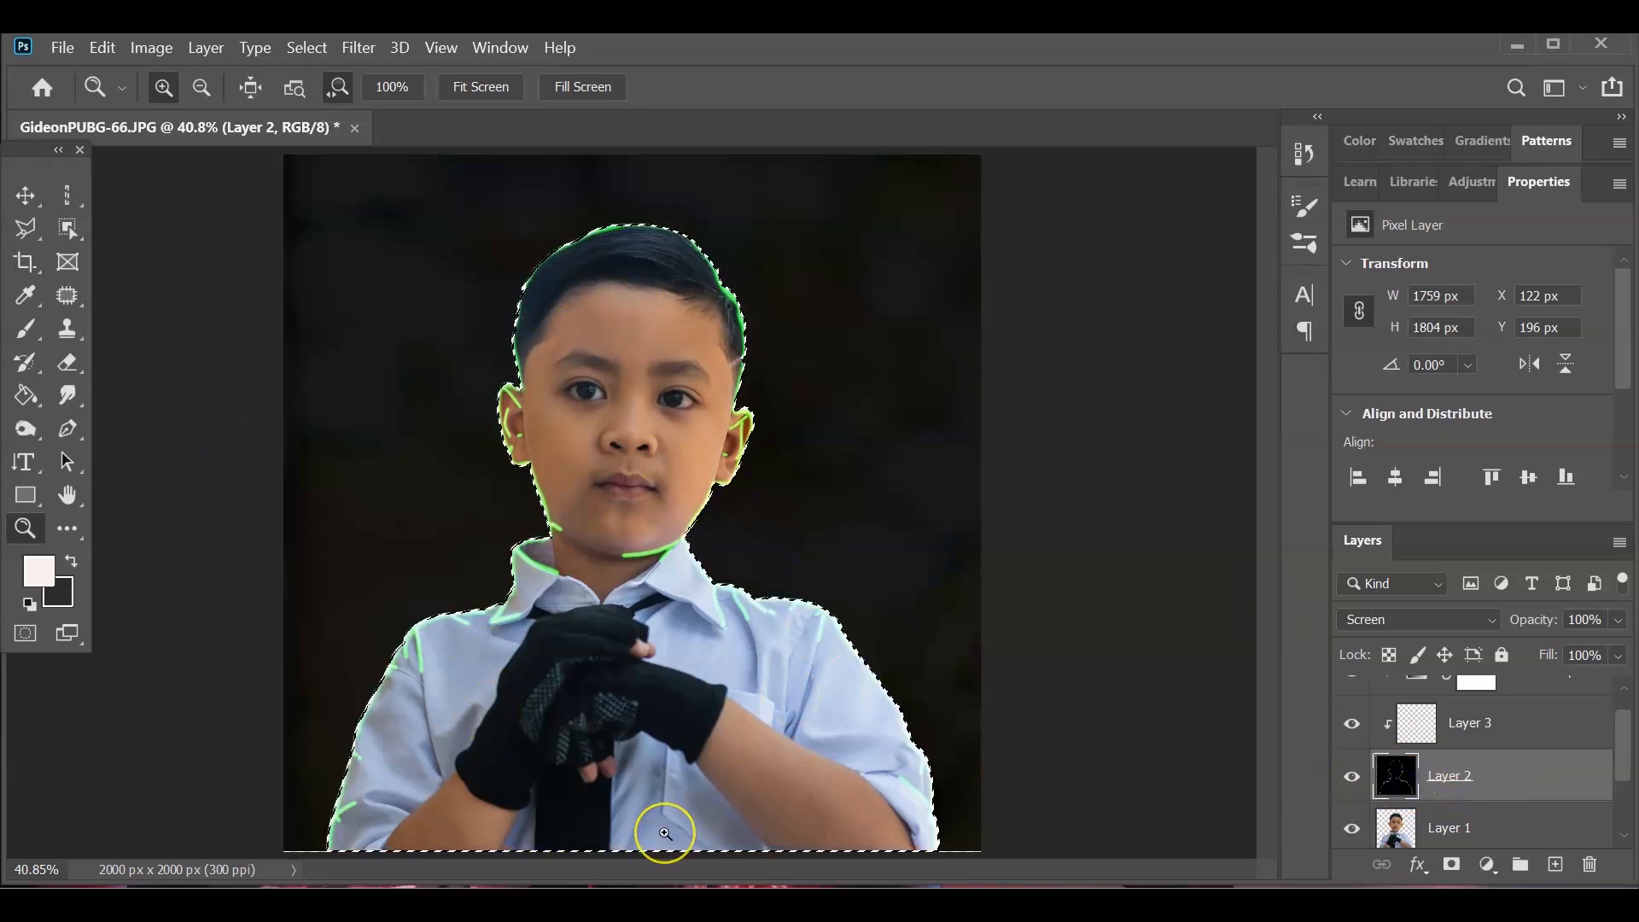
{"action": "key", "text": "b"}
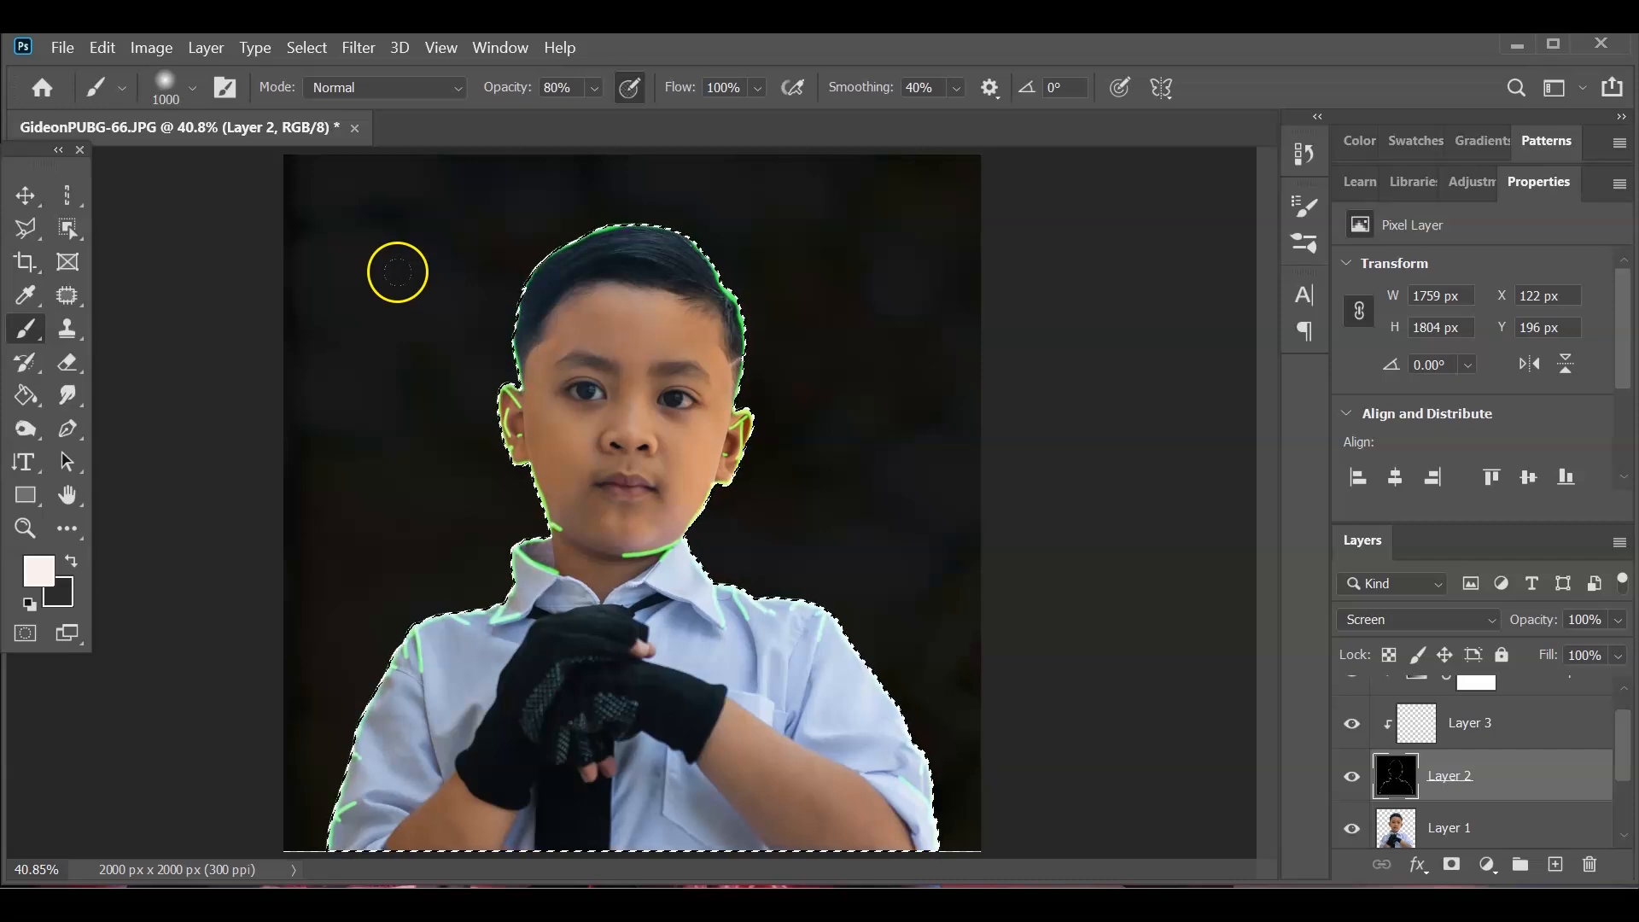
{"action": "key", "text": "bracketright"}
{"action": "key", "text": "bracketright"}
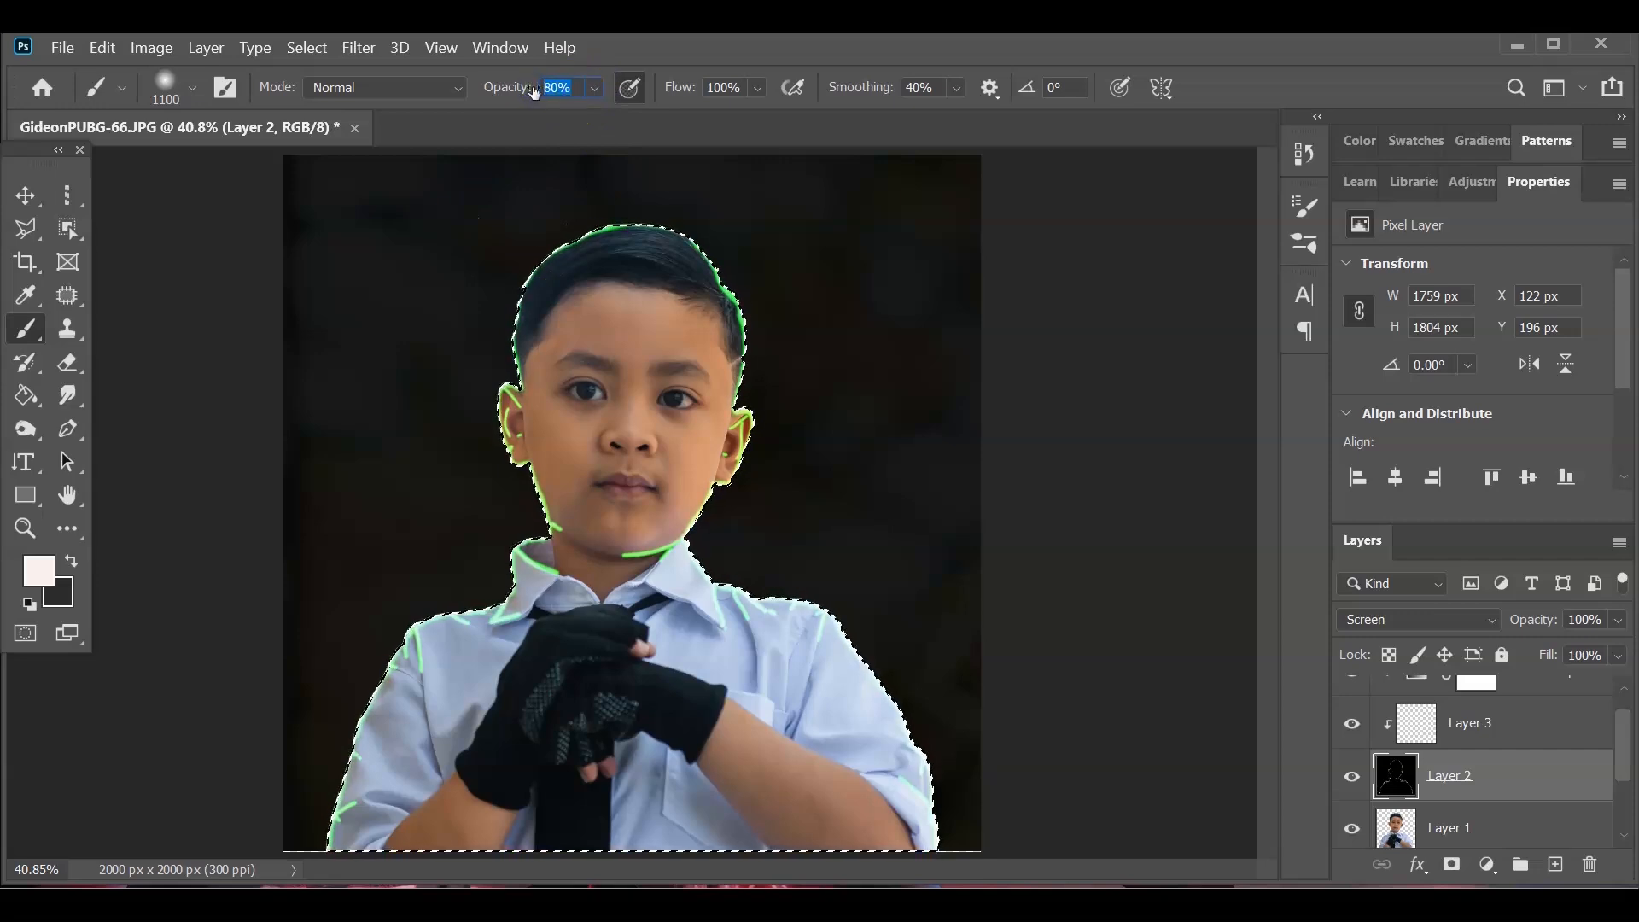
{"action": "type", "text": "10"}
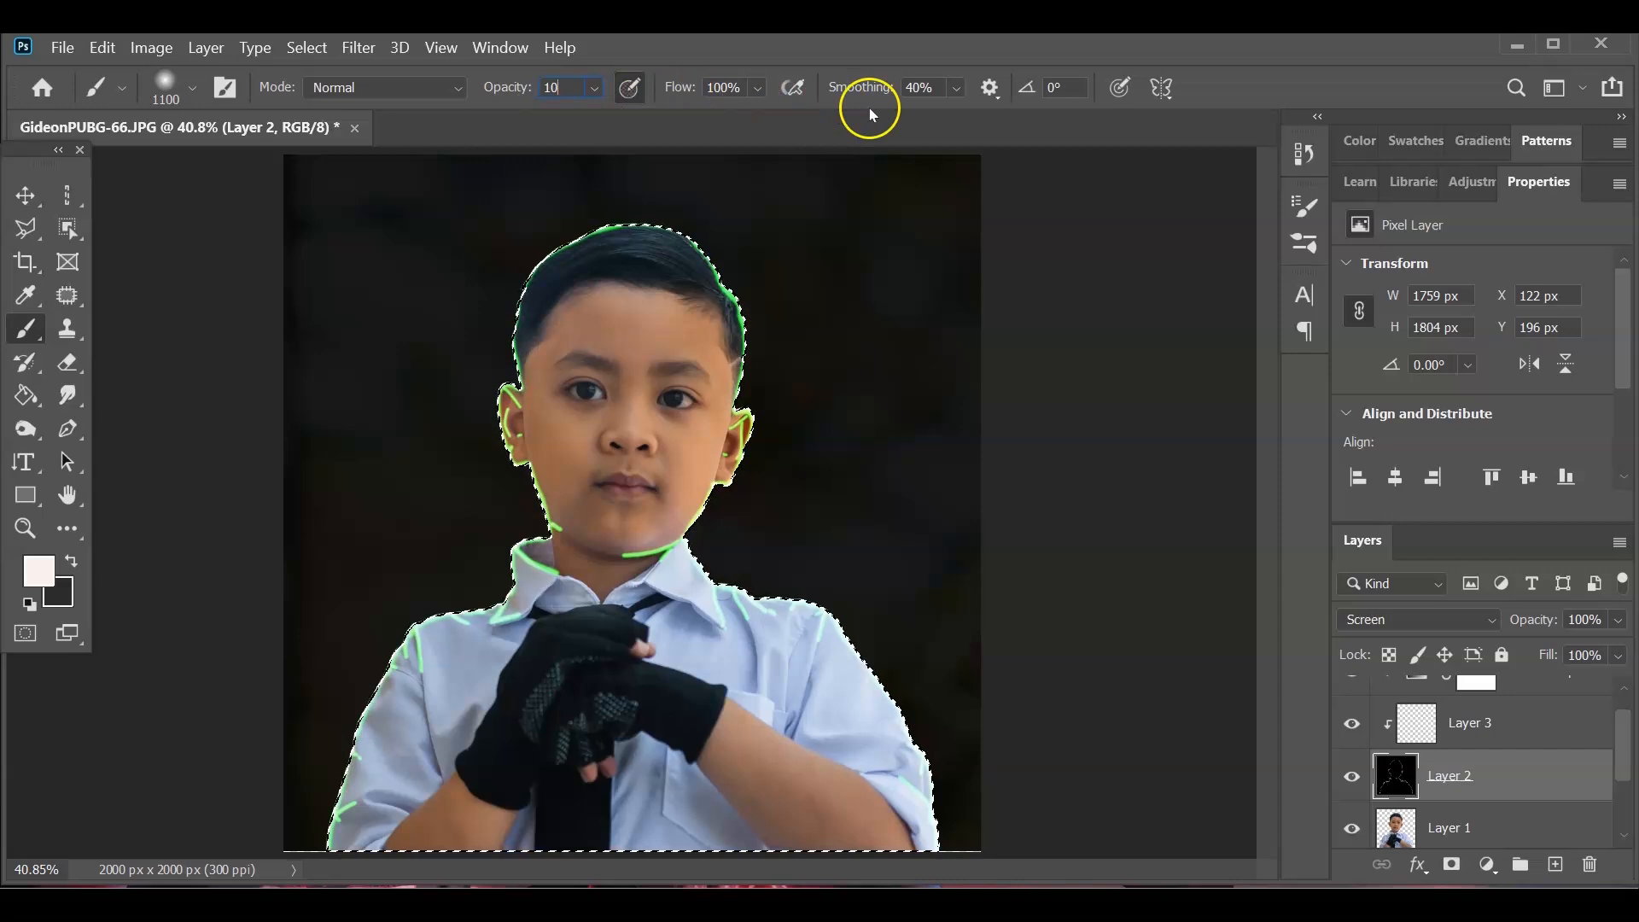
{"action": "left_click", "coordinate": [955, 88]}
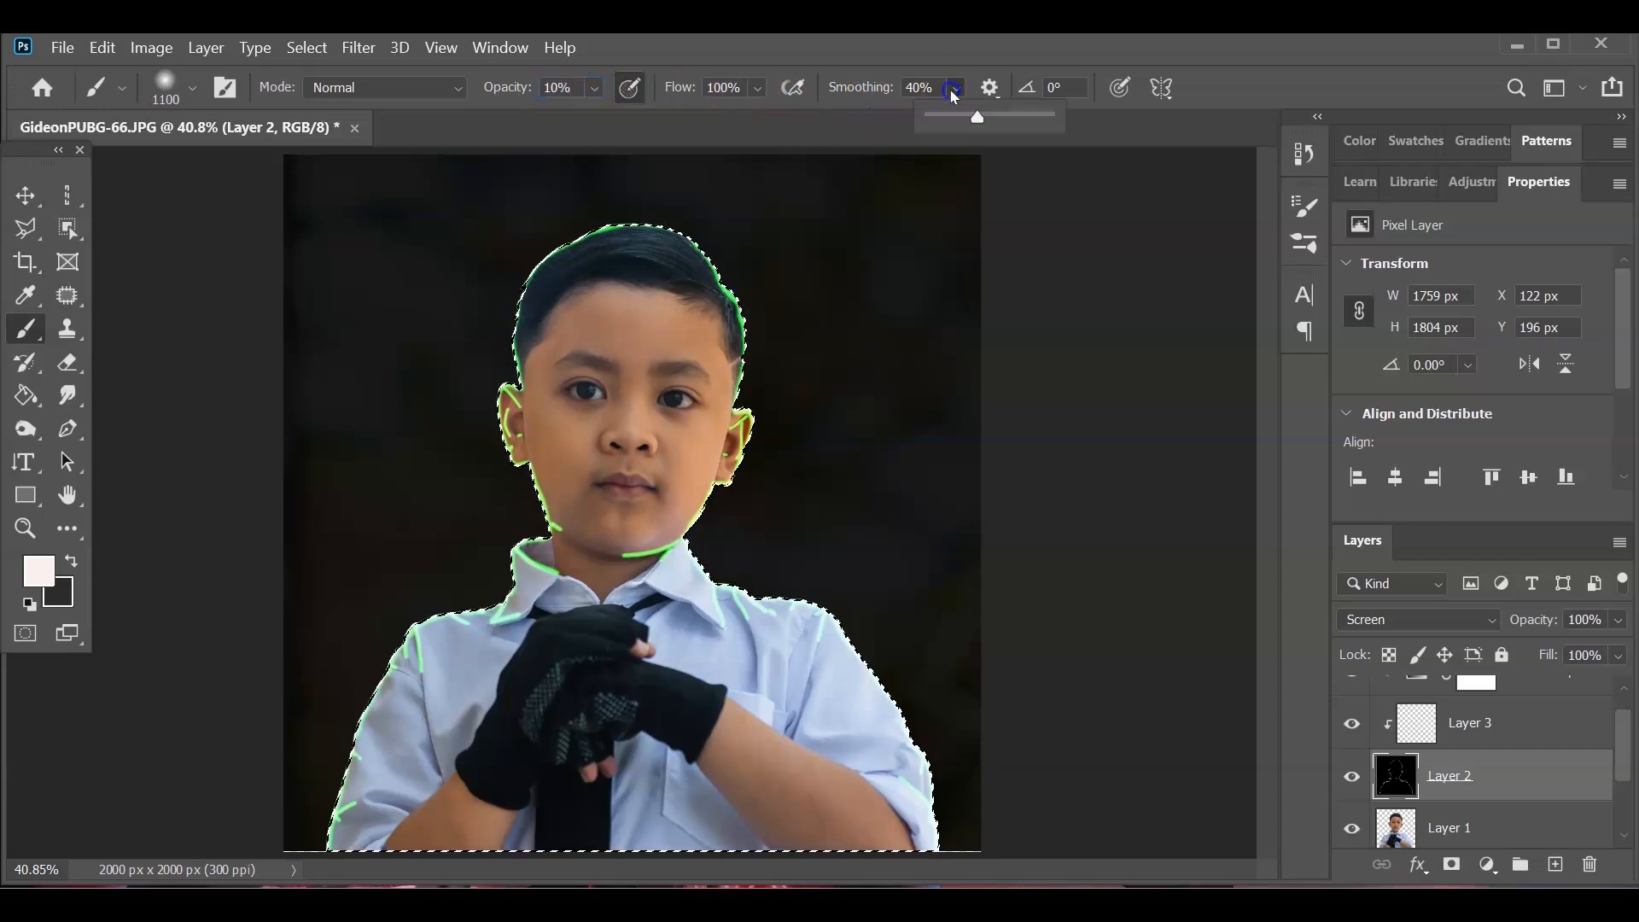
{"action": "left_click_drag", "start_coordinate": [971, 116], "coordinate": [973, 116]}
{"action": "type", "text": "50"}
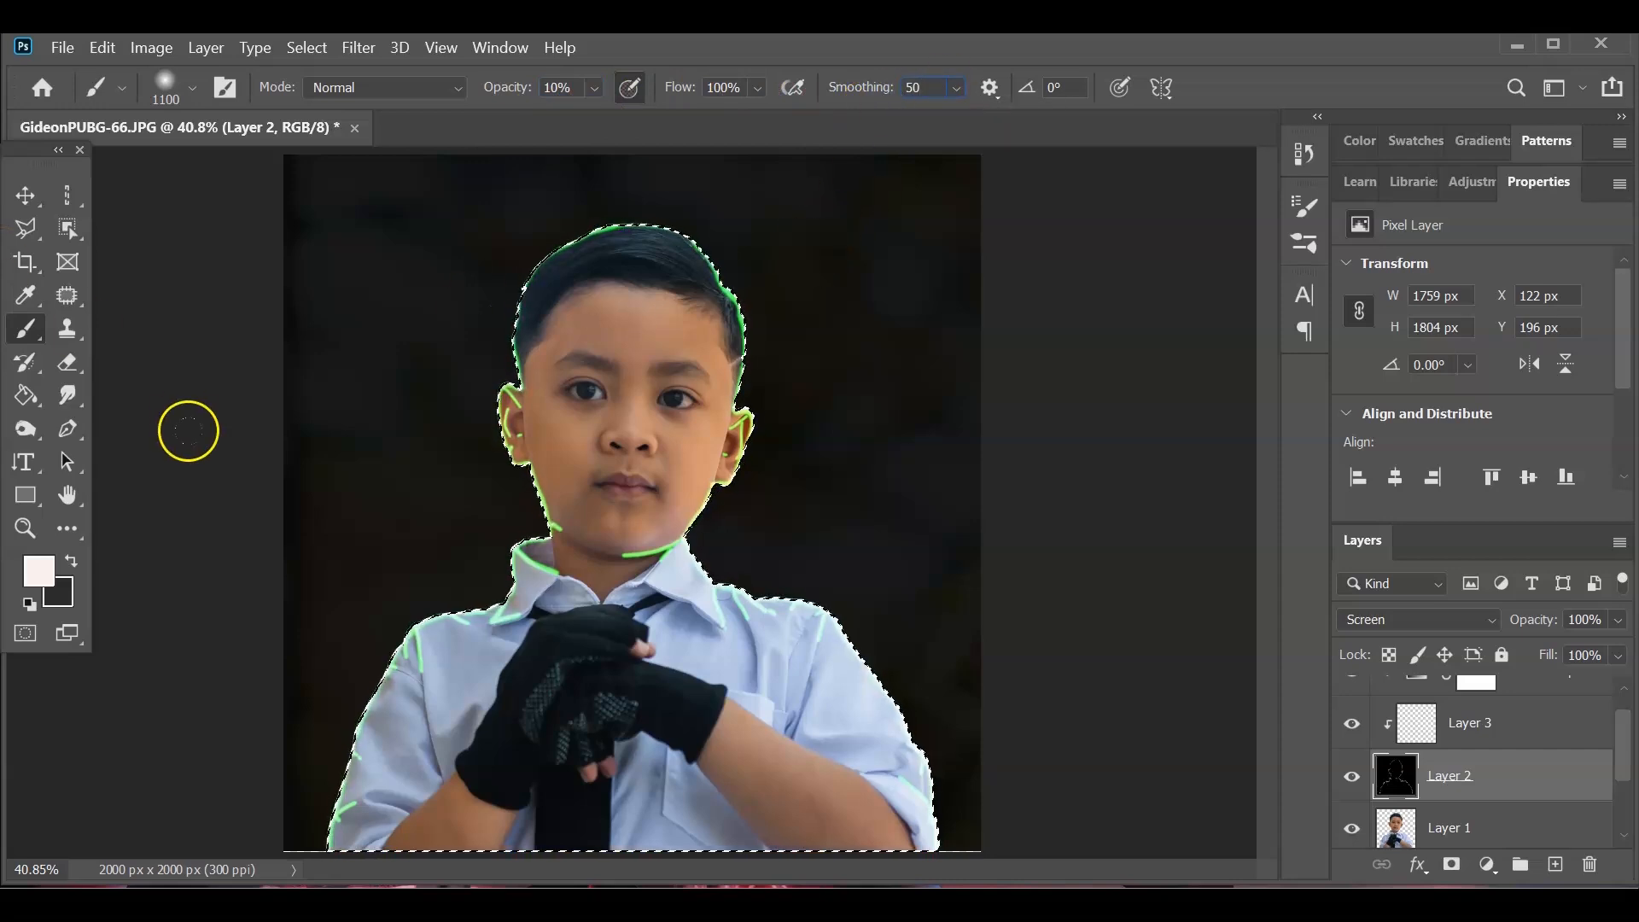
- Paint a faint green glow over the selected boy with a Soft Round brush at 0% hardness, and deselect
{"action": "left_click", "coordinate": [193, 87]}
{"action": "scroll", "coordinate": [199, 423], "scroll_direction": "down", "scroll_amount": 5}
{"action": "scroll", "coordinate": [201, 423], "scroll_direction": "up", "scroll_amount": 5}
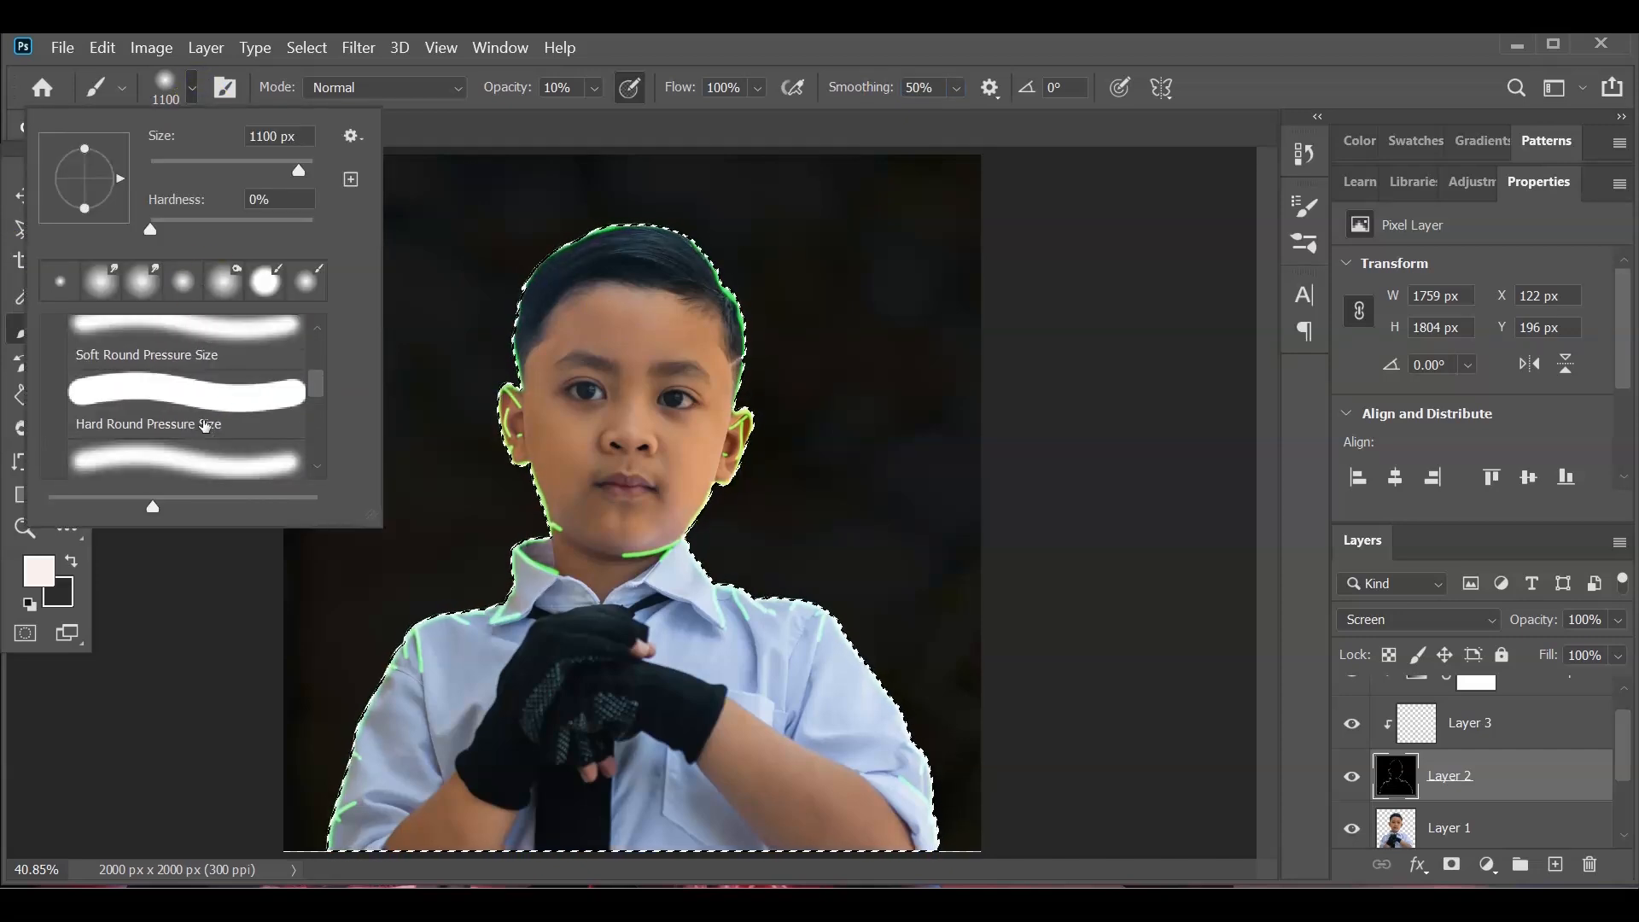
{"action": "left_click", "coordinate": [181, 394]}
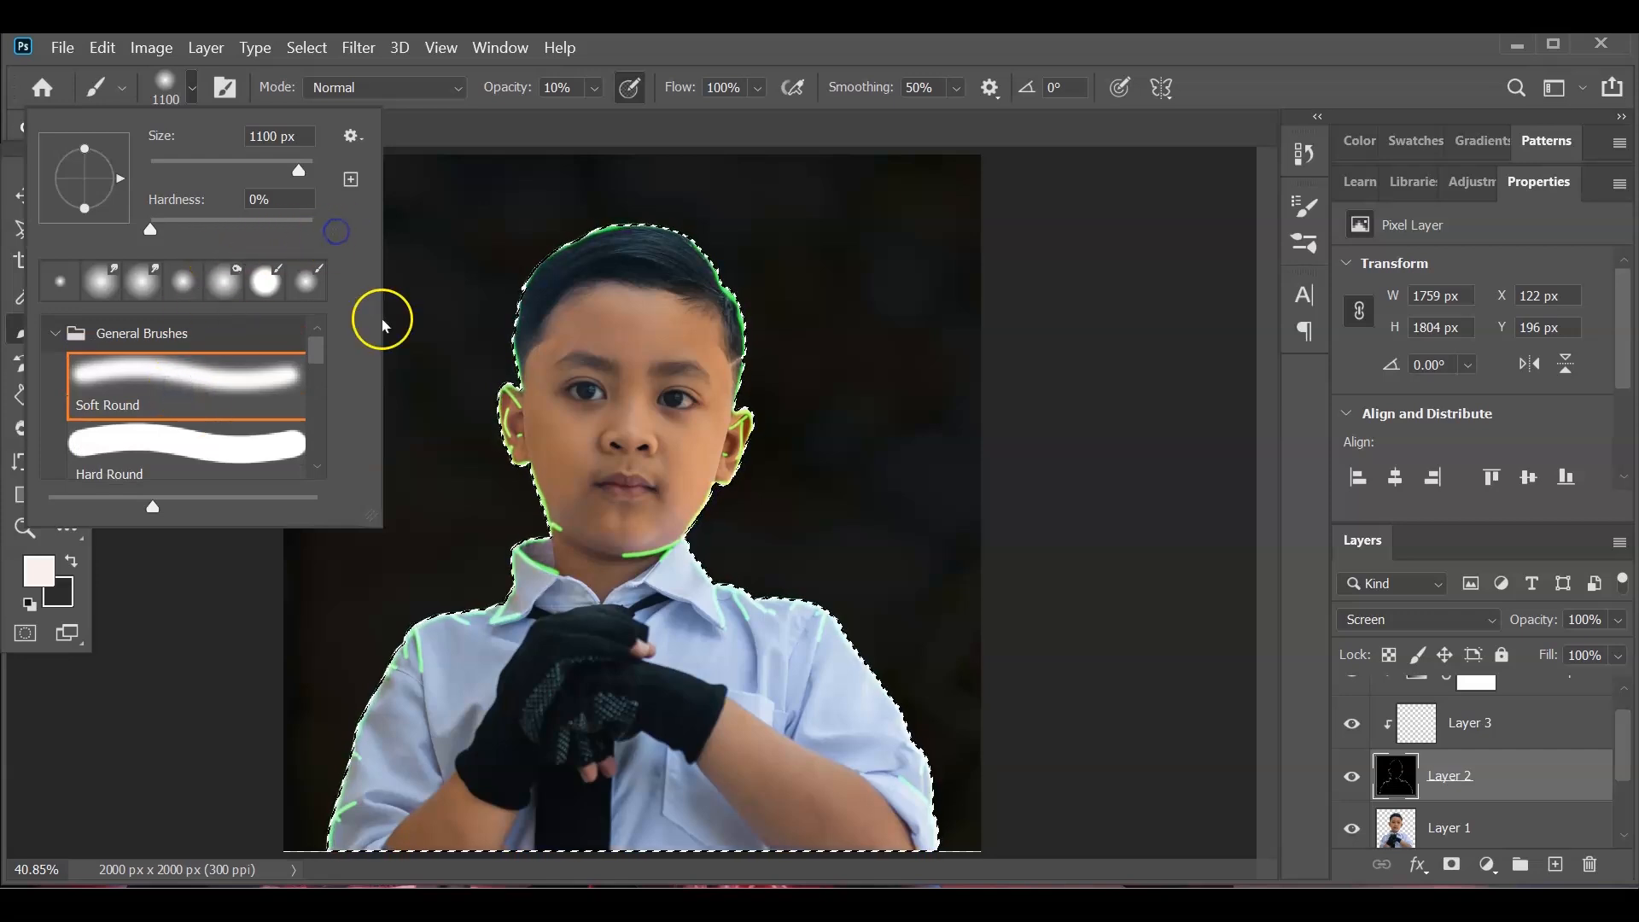
{"action": "left_click", "coordinate": [184, 91]}
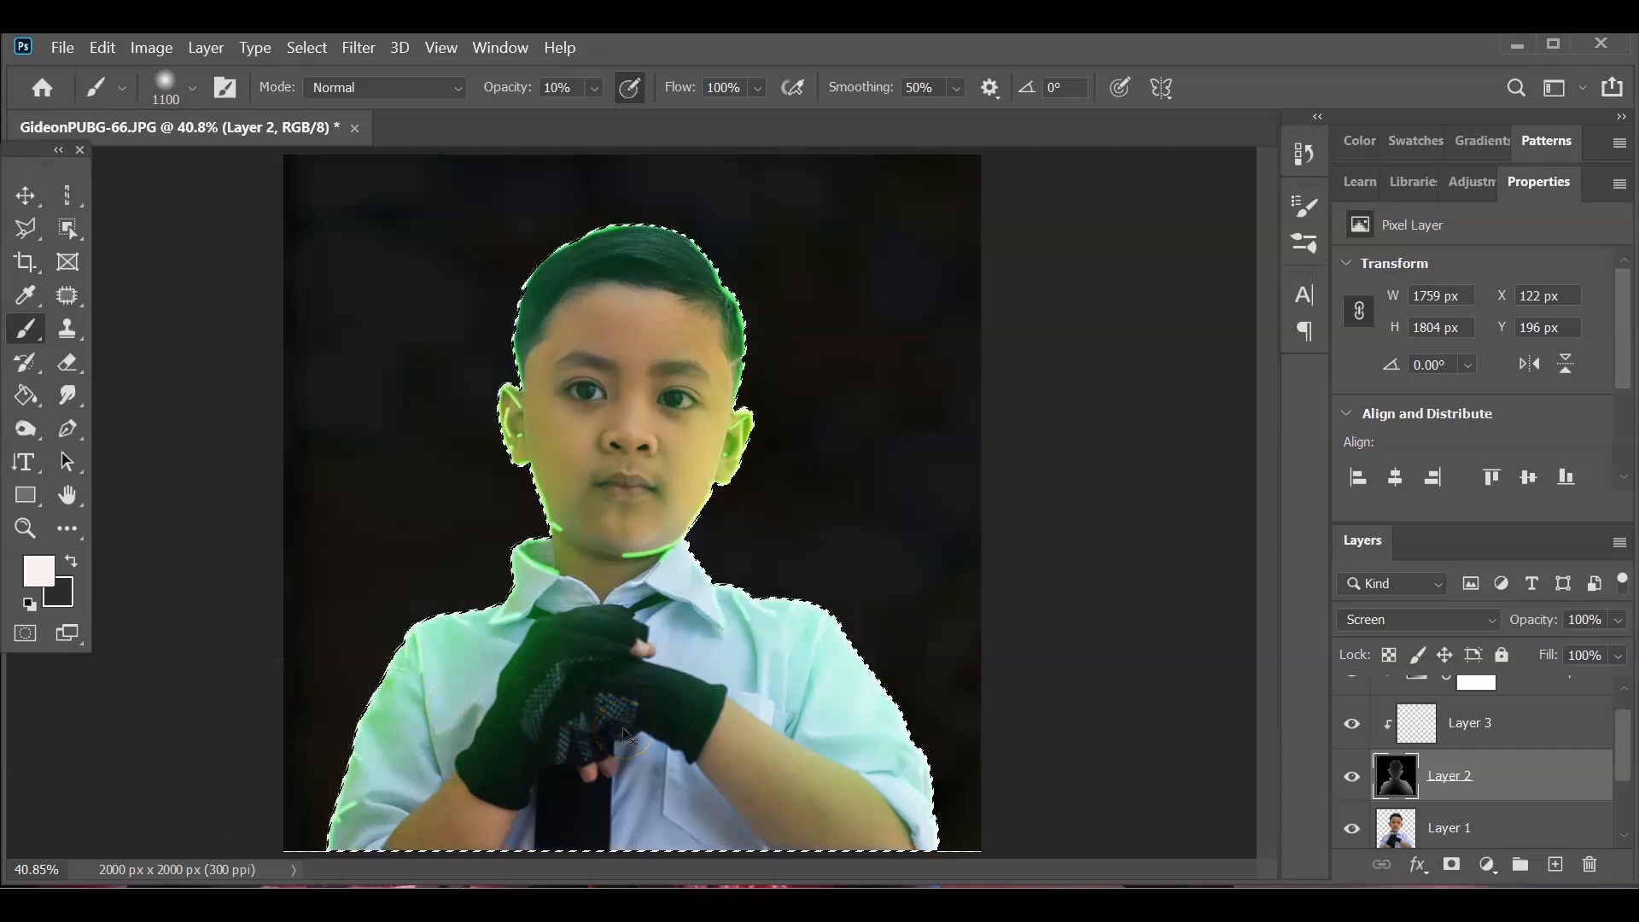
{"action": "key", "text": "ctrl+d"}
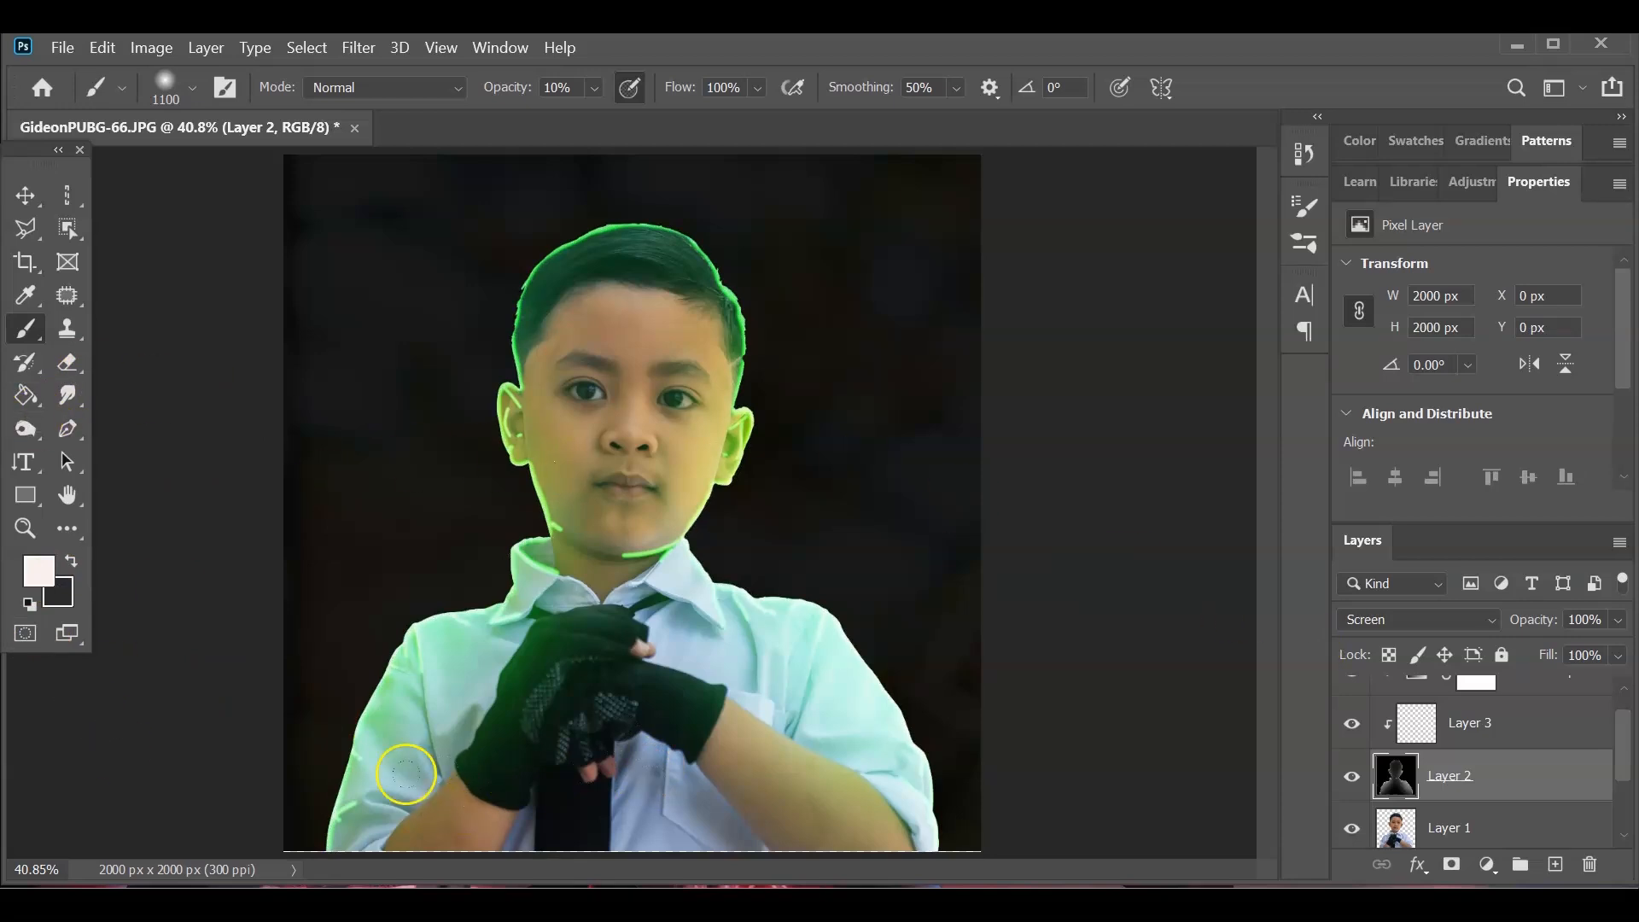
- Smudge the green rim light along the image-left hairline and upper ear with a 60 px brush at 100% strength
{"action": "left_click", "coordinate": [17, 526]}
{"action": "left_click_drag", "start_coordinate": [388, 410], "coordinate": [413, 406]}
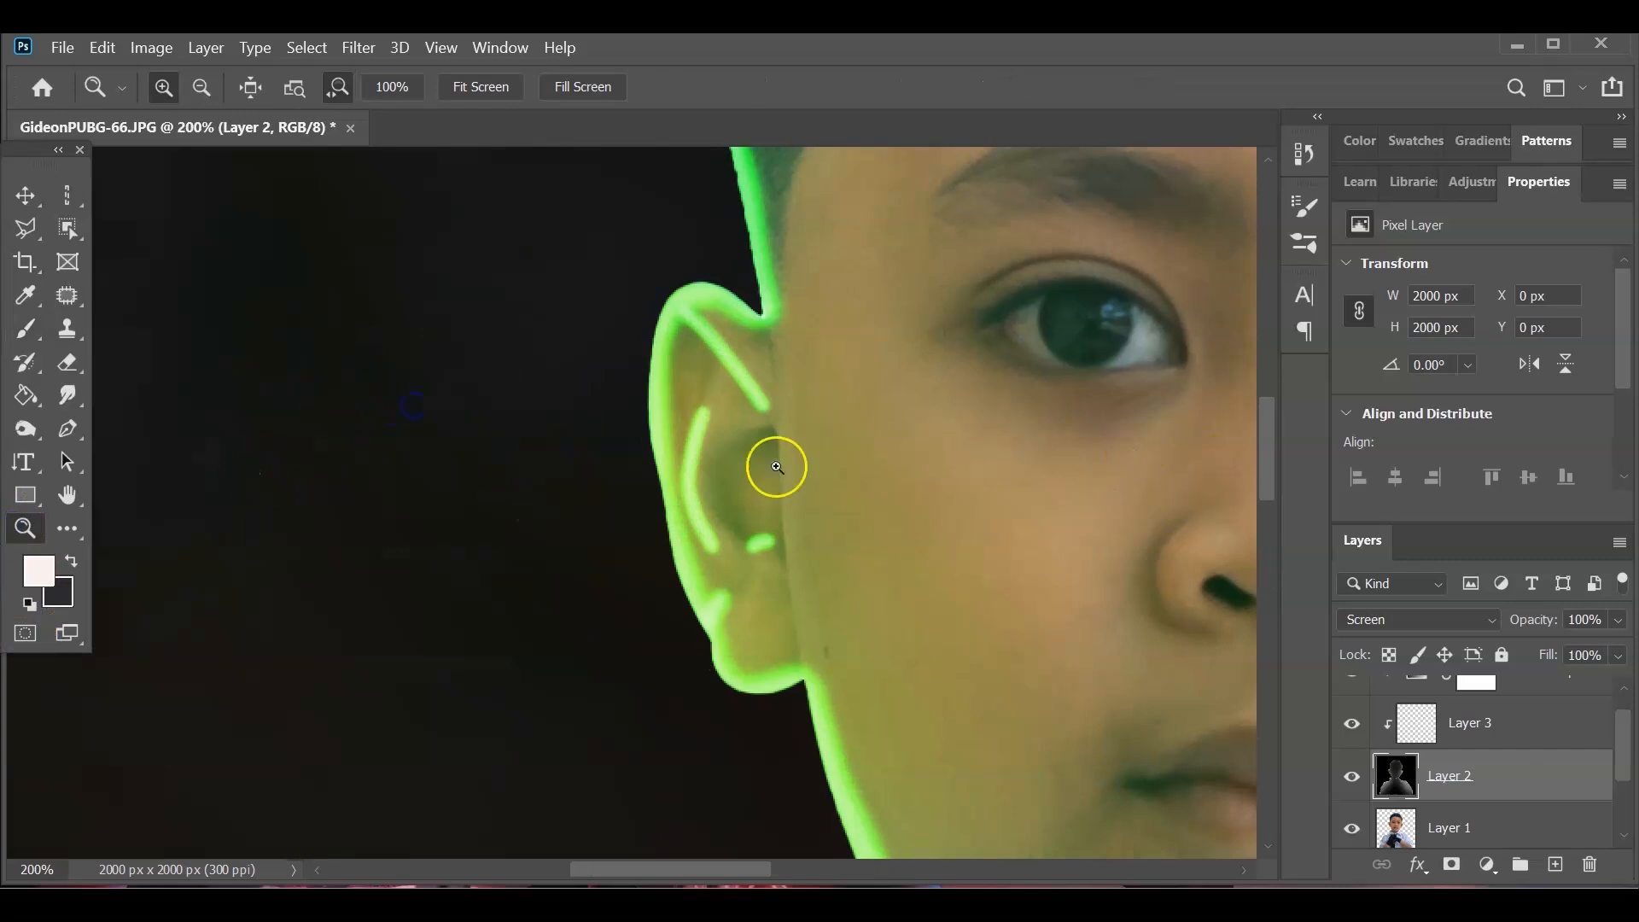
{"action": "left_click", "coordinate": [68, 396]}
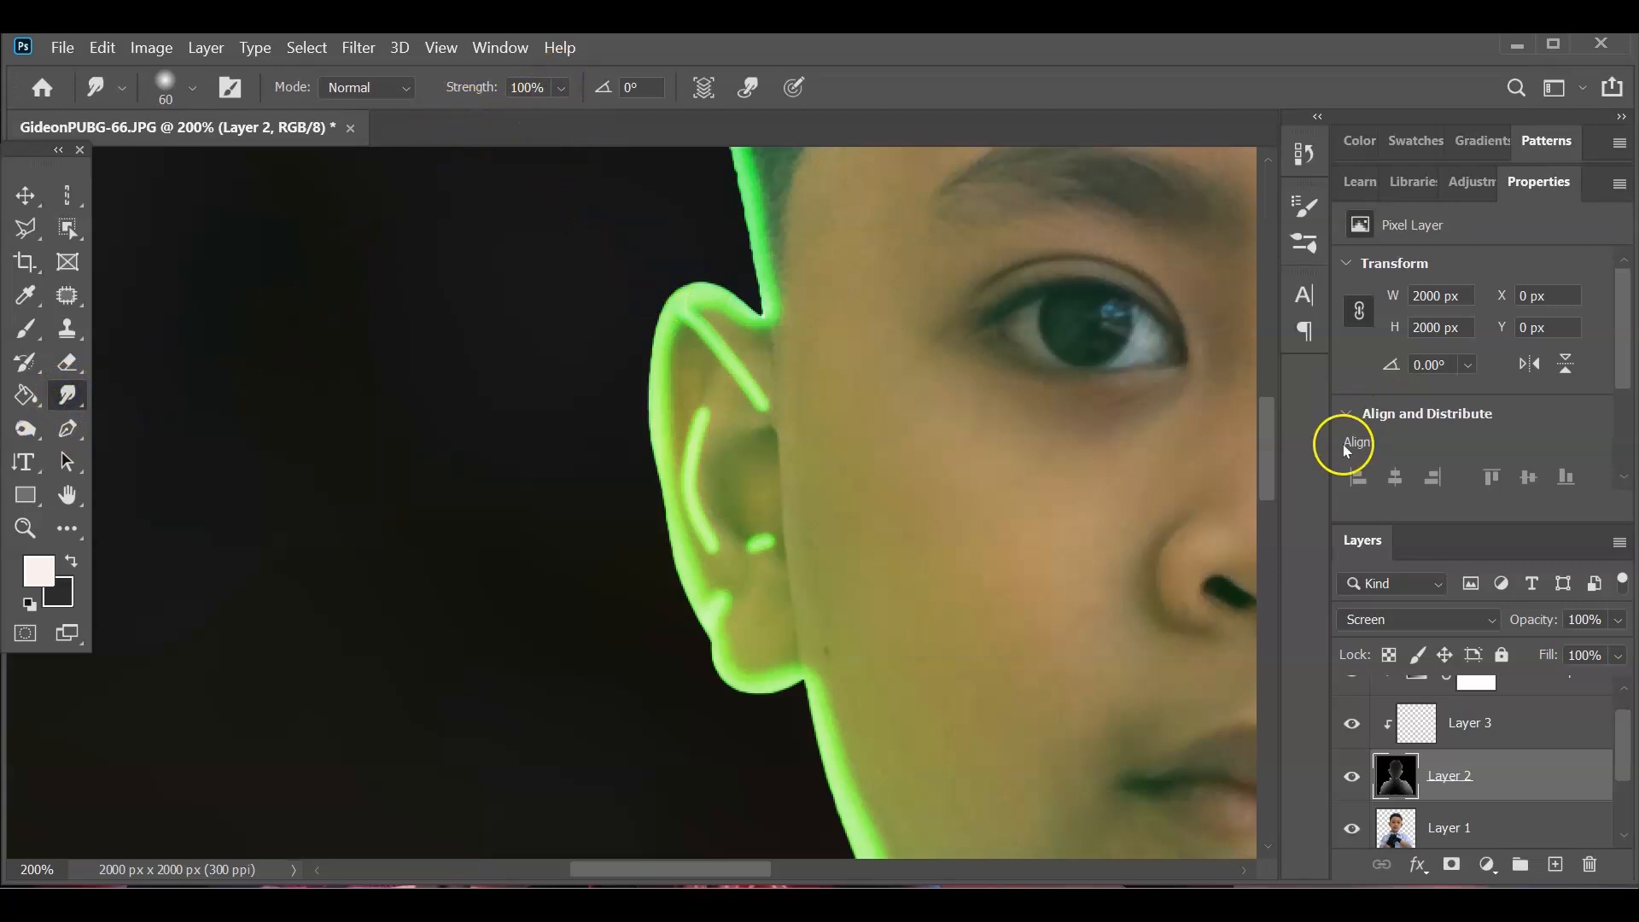
{"action": "scroll", "coordinate": [1269, 464], "scroll_direction": "up", "scroll_amount": 5}
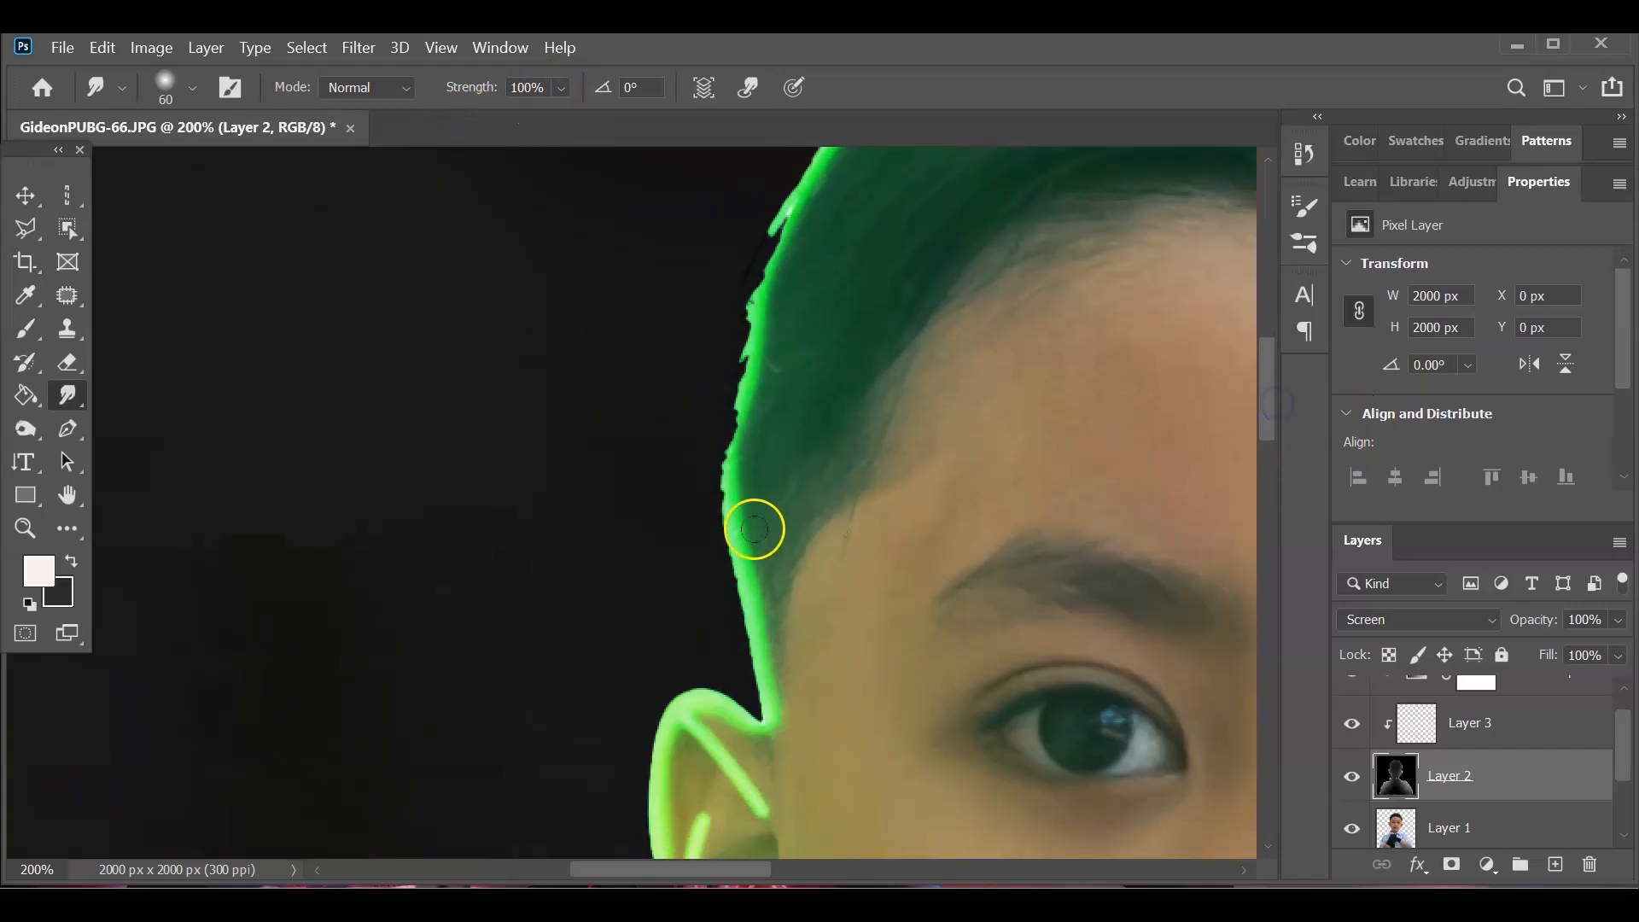
{"action": "left_click_drag", "start_coordinate": [746, 526], "coordinate": [737, 526]}
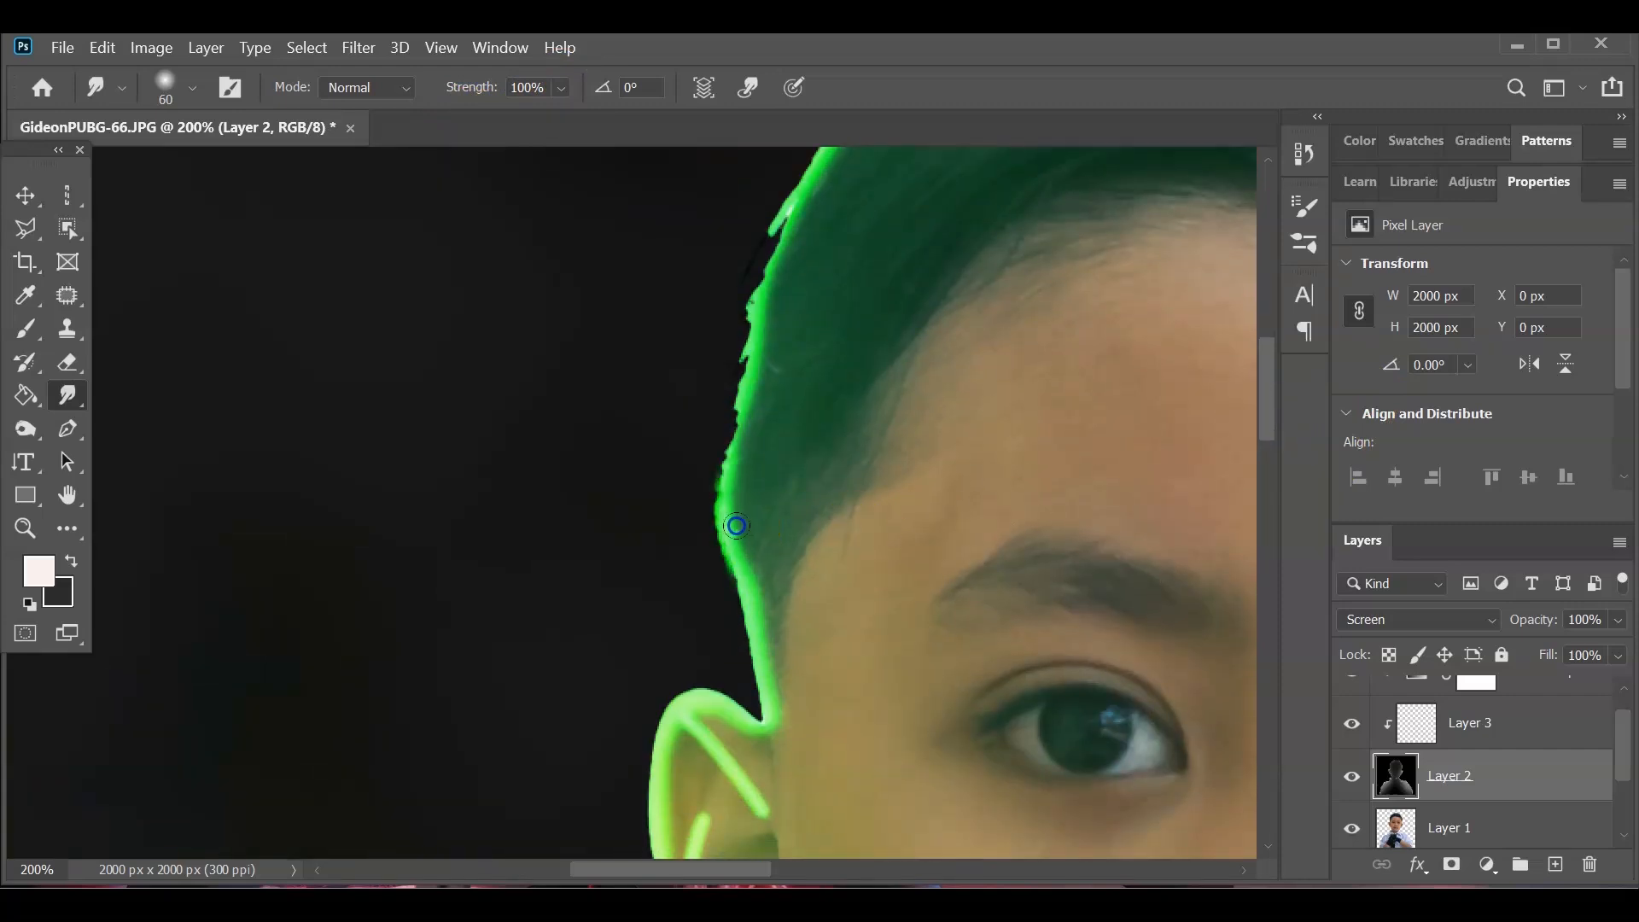
{"action": "left_click_drag", "start_coordinate": [765, 596], "coordinate": [762, 595]}
{"action": "left_click_drag", "start_coordinate": [794, 666], "coordinate": [779, 705]}
{"action": "left_click_drag", "start_coordinate": [674, 731], "coordinate": [685, 720]}
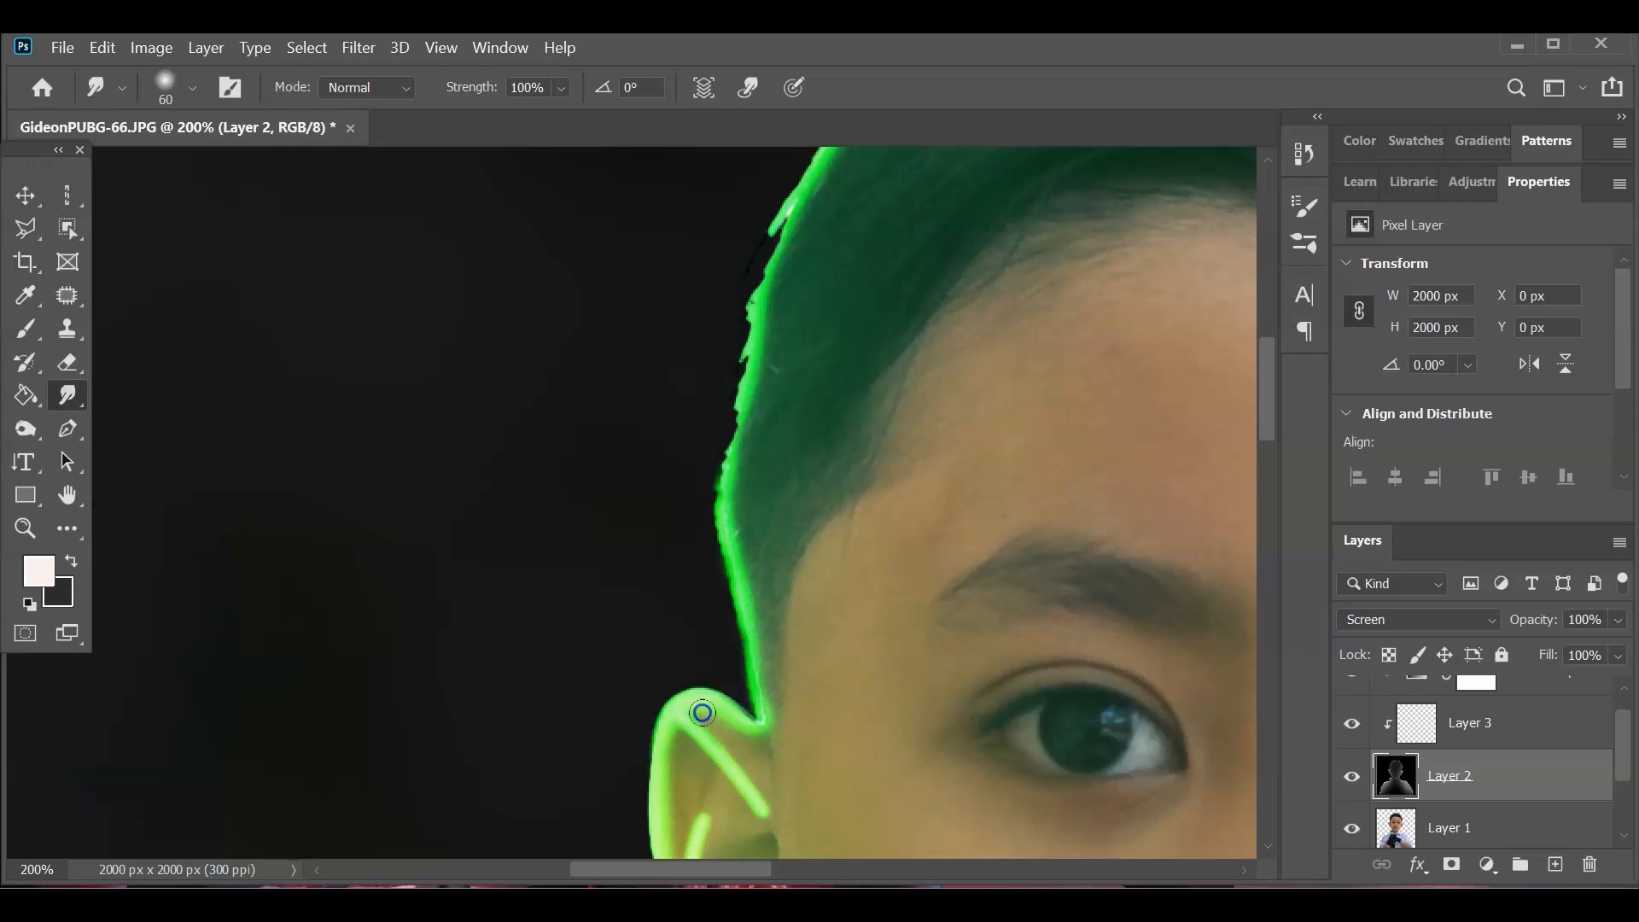
- Smudge the green rim light along the image-right hair edge and around that ear down to the lobe
{"action": "left_click_drag", "start_coordinate": [1207, 469], "coordinate": [760, 869]}
{"action": "left_click_drag", "start_coordinate": [965, 315], "coordinate": [1065, 484]}
{"action": "left_click_drag", "start_coordinate": [1267, 343], "coordinate": [1267, 406]}
{"action": "left_click_drag", "start_coordinate": [775, 870], "coordinate": [833, 869]}
{"action": "left_click_drag", "start_coordinate": [841, 263], "coordinate": [854, 409]}
{"action": "left_click_drag", "start_coordinate": [1266, 407], "coordinate": [1267, 473]}
{"action": "left_click_drag", "start_coordinate": [863, 504], "coordinate": [777, 607]}
- Enlarge the Smudge tool's brush to 100 px
{"action": "key", "text": "bracketright"}
{"action": "key", "text": "bracketright"}
{"action": "key", "text": "bracketright"}
{"action": "key", "text": "bracketright"}
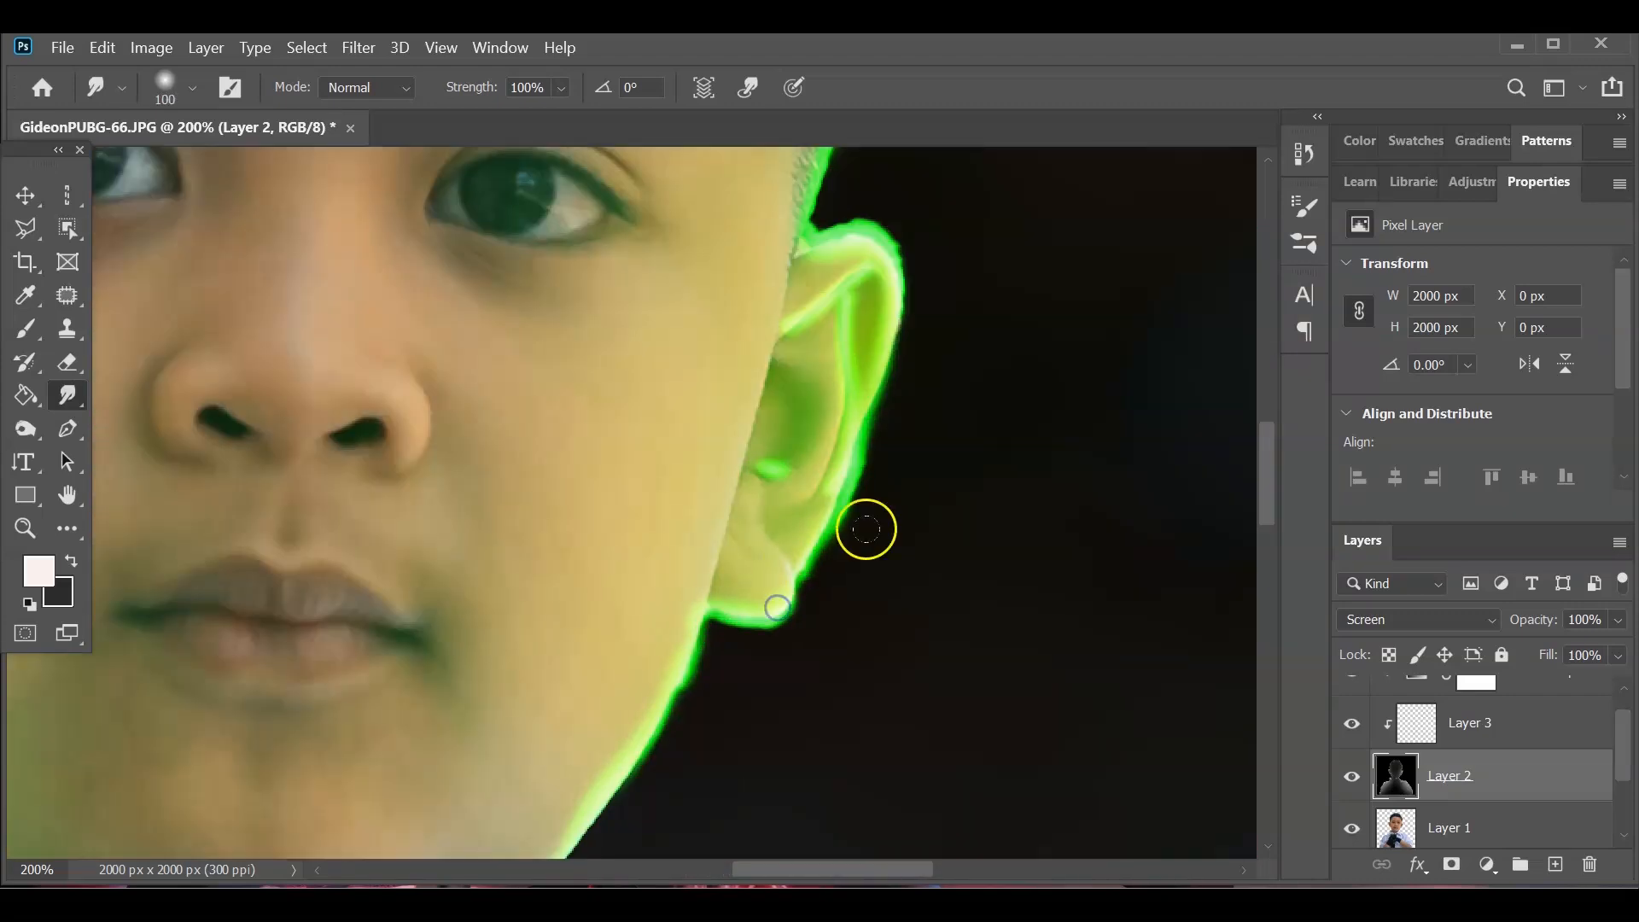
- Smudge the green rim light along the jaw edge and around the image-left ear with the 100 px brush
{"action": "left_click_drag", "start_coordinate": [1267, 473], "coordinate": [1267, 528]}
{"action": "left_click_drag", "start_coordinate": [547, 539], "coordinate": [205, 573]}
{"action": "left_click_drag", "start_coordinate": [769, 869], "coordinate": [682, 869]}
{"action": "left_click_drag", "start_coordinate": [348, 167], "coordinate": [448, 456]}
{"action": "left_click_drag", "start_coordinate": [1267, 528], "coordinate": [1267, 479]}
{"action": "left_click_drag", "start_coordinate": [237, 341], "coordinate": [208, 238]}
{"action": "left_click_drag", "start_coordinate": [1267, 480], "coordinate": [1267, 427]}
{"action": "left_click_drag", "start_coordinate": [209, 437], "coordinate": [330, 557]}
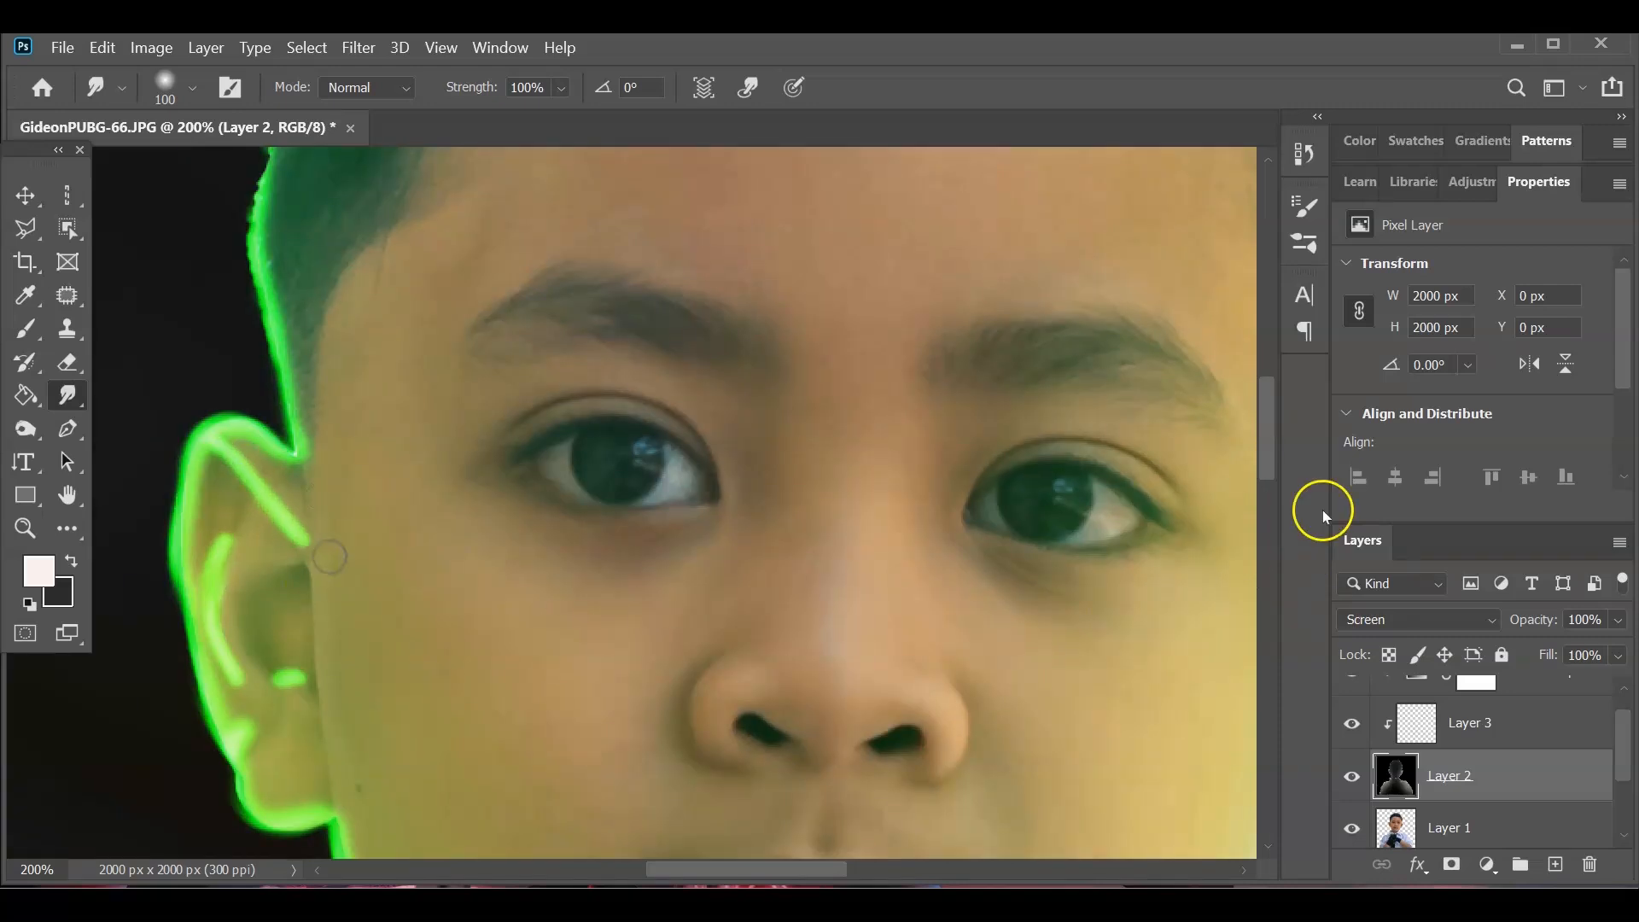
- Smudge the green rim light along the image-left collar, shoulder and sleeve with the 100 px brush
{"action": "left_click_drag", "start_coordinate": [1267, 428], "coordinate": [1267, 536]}
{"action": "left_click_drag", "start_coordinate": [896, 465], "coordinate": [622, 442]}
{"action": "left_click_drag", "start_coordinate": [1267, 536], "coordinate": [1267, 614]}
{"action": "left_click_drag", "start_coordinate": [756, 869], "coordinate": [605, 869]}
{"action": "left_click_drag", "start_coordinate": [619, 375], "coordinate": [1024, 214]}
{"action": "left_click_drag", "start_coordinate": [1267, 615], "coordinate": [1267, 711]}
- Enlarge the Smudge brush to 175 px and smudge the green rim light along the image-right sleeve, shoulder and collar
{"action": "left_click_drag", "start_coordinate": [659, 869], "coordinate": [1059, 847]}
{"action": "key", "text": "bracketright"}
{"action": "key", "text": "bracketright"}
{"action": "key", "text": "bracketright"}
{"action": "left_click_drag", "start_coordinate": [1267, 711], "coordinate": [1266, 665]}
{"action": "left_click_drag", "start_coordinate": [760, 734], "coordinate": [611, 447]}
{"action": "left_click_drag", "start_coordinate": [1267, 664], "coordinate": [1267, 600]}
{"action": "left_click_drag", "start_coordinate": [996, 869], "coordinate": [900, 869]}
{"action": "left_click_drag", "start_coordinate": [1267, 600], "coordinate": [1267, 529]}
{"action": "left_click_drag", "start_coordinate": [900, 869], "coordinate": [781, 869]}
{"action": "left_click_drag", "start_coordinate": [1068, 653], "coordinate": [932, 661]}
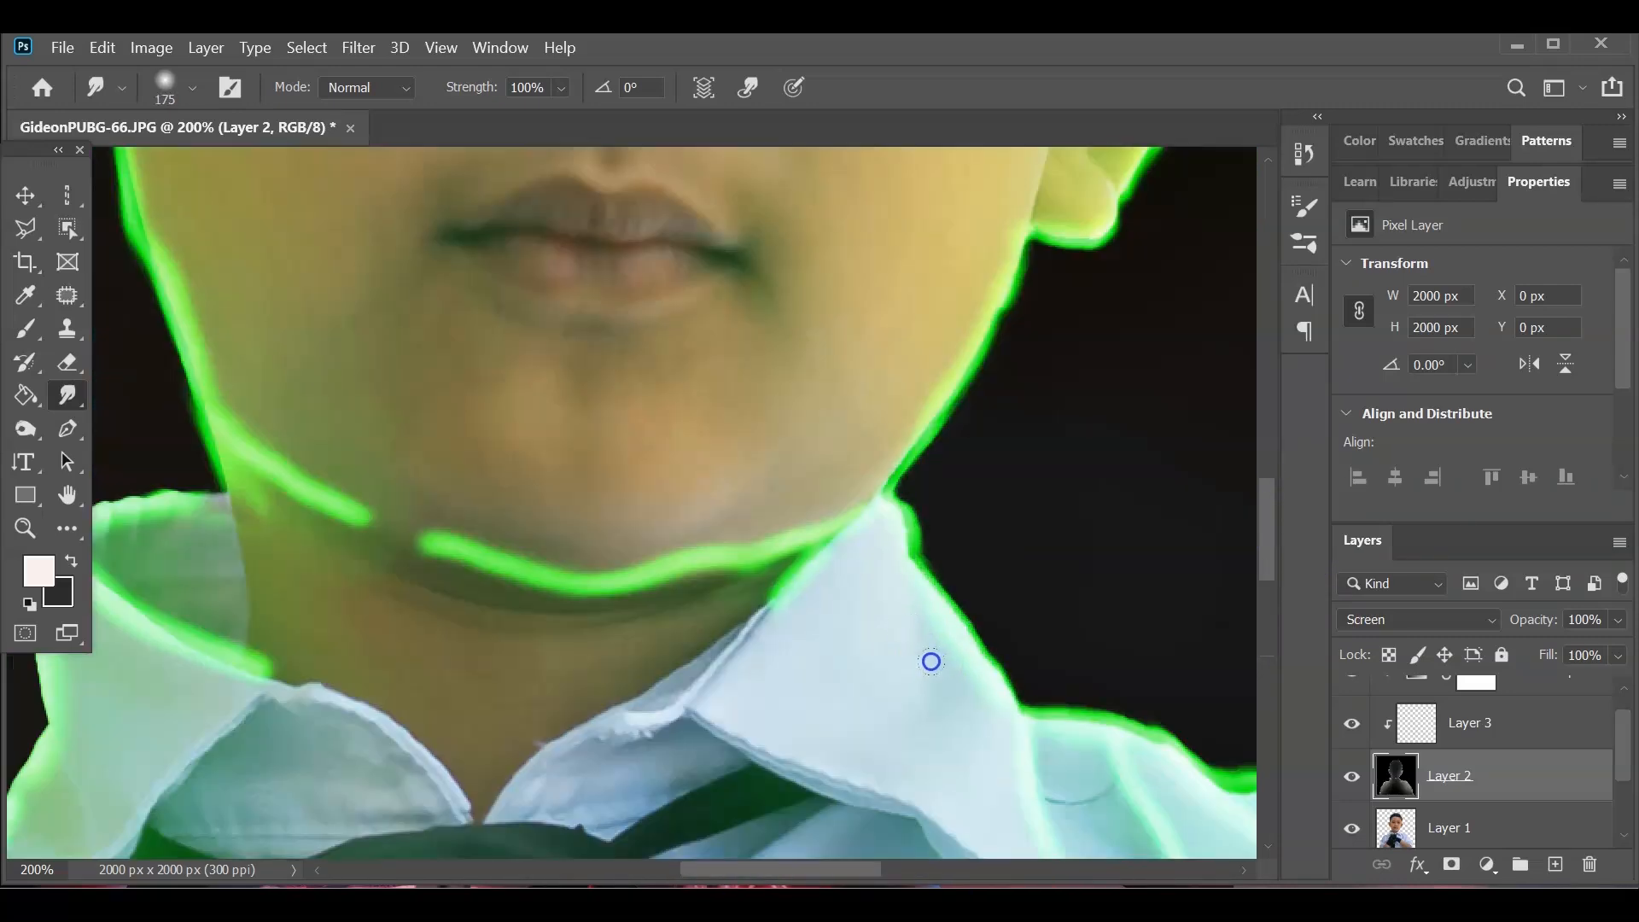
{"action": "left_click", "coordinate": [30, 521]}
{"action": "right_click", "coordinate": [657, 619]}
{"action": "left_click", "coordinate": [683, 630]}
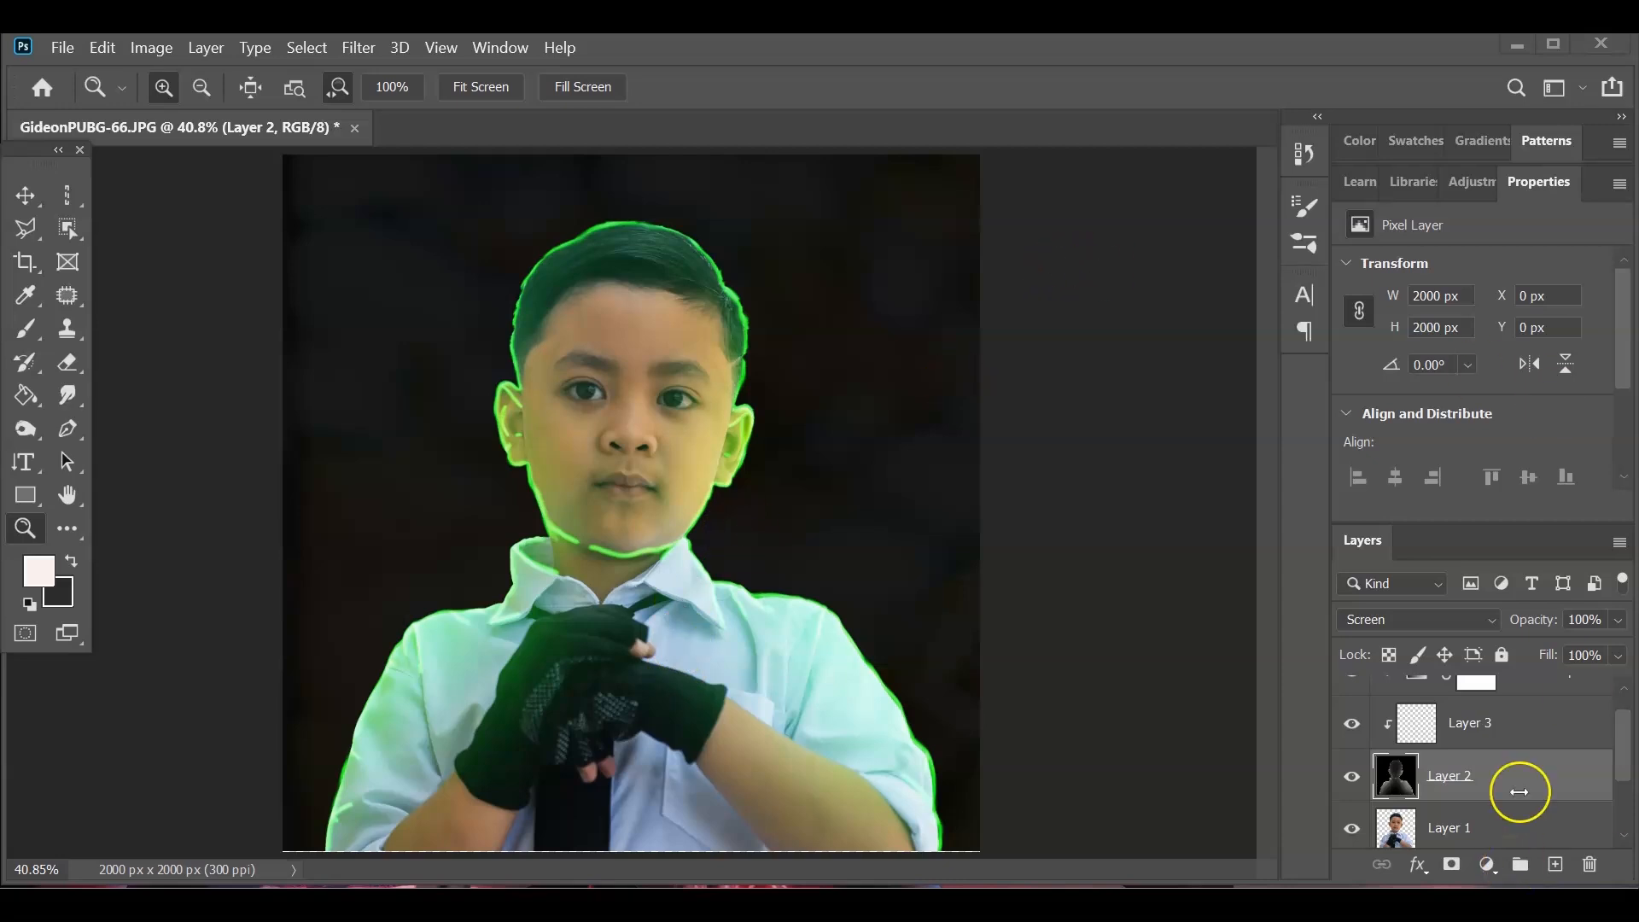
- Group Layer 2, Layer 3 and the Gradient Map 1 adjustment together
{"action": "scroll", "coordinate": [1520, 769], "scroll_direction": "up", "scroll_amount": 1}
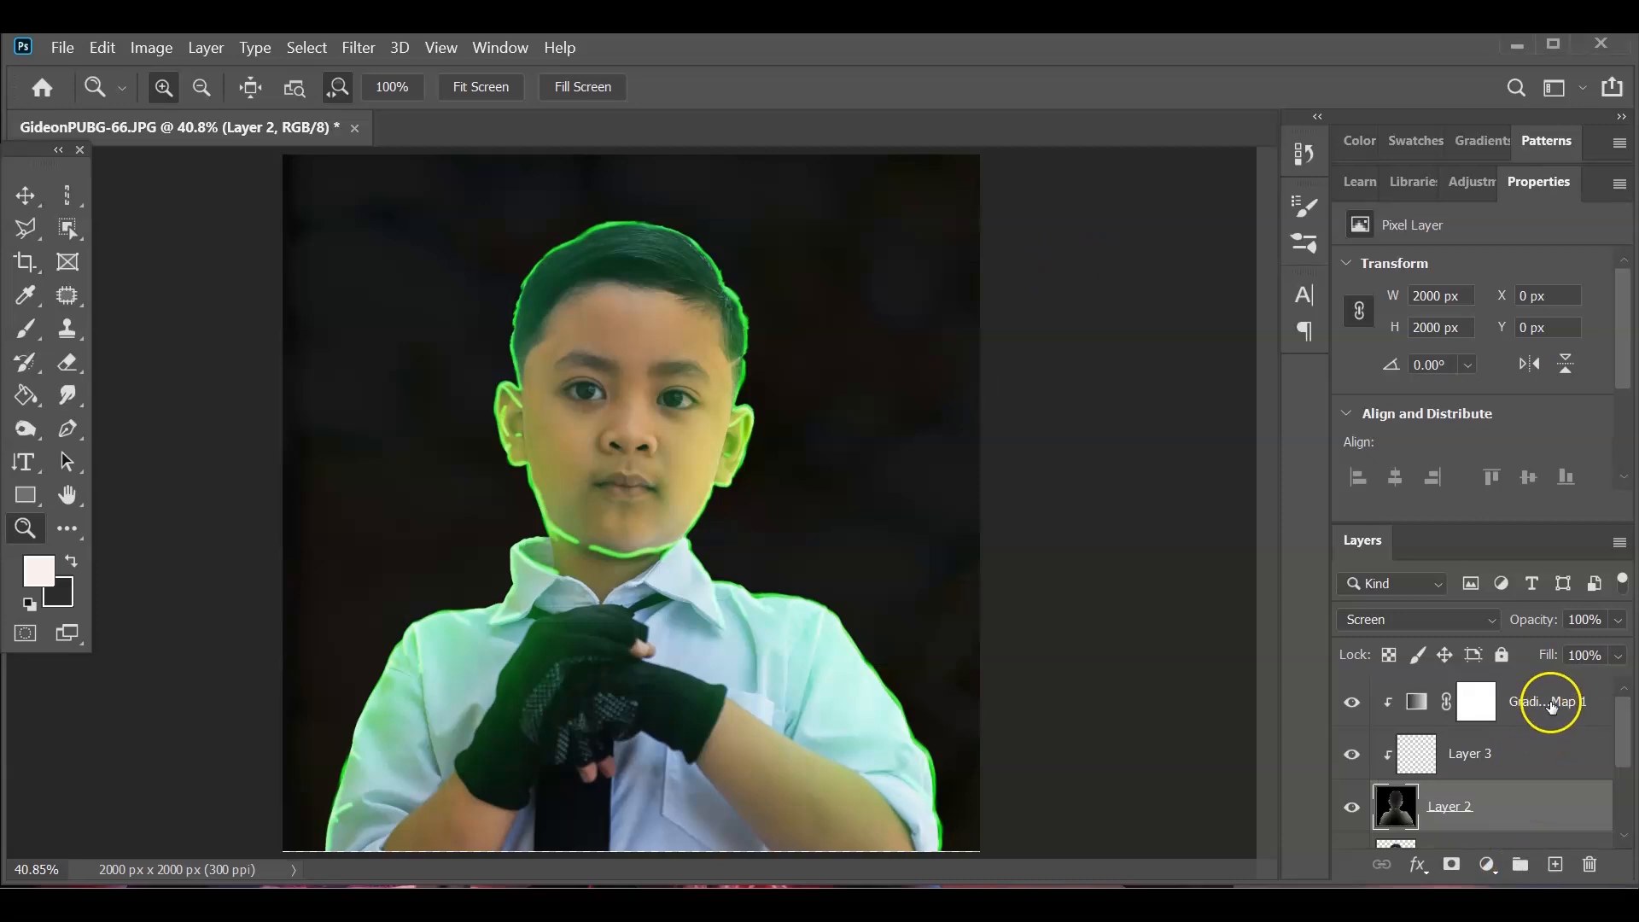
{"action": "left_click", "coordinate": [1532, 763]}
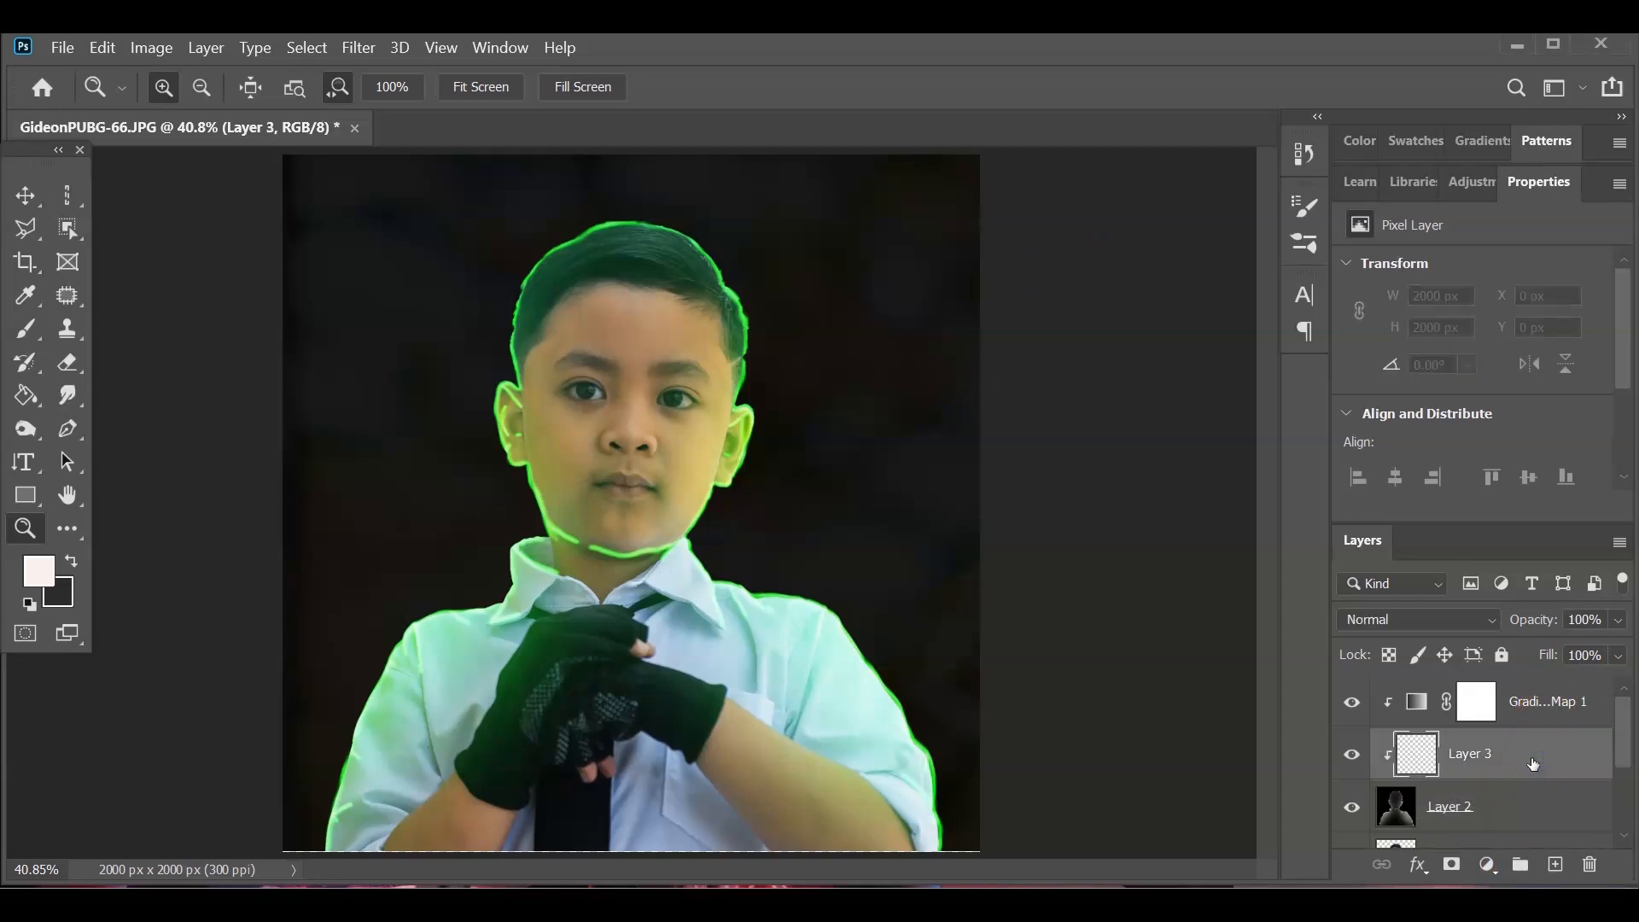
{"action": "left_click", "coordinate": [1504, 821]}
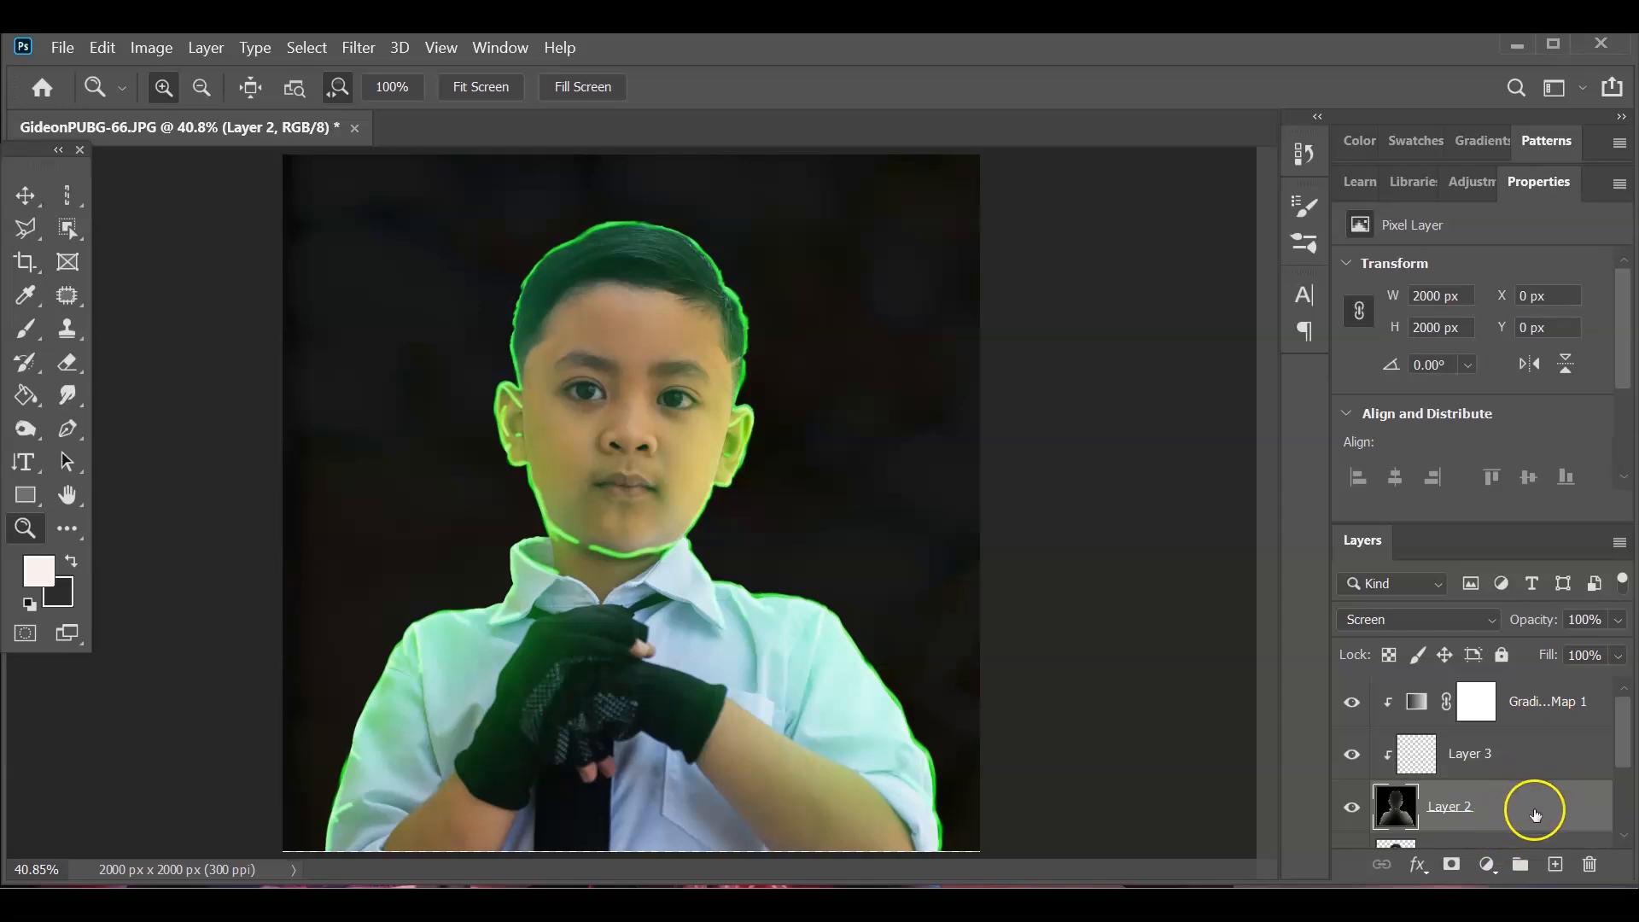
{"action": "left_click", "coordinate": [1524, 755], "text": "shift"}
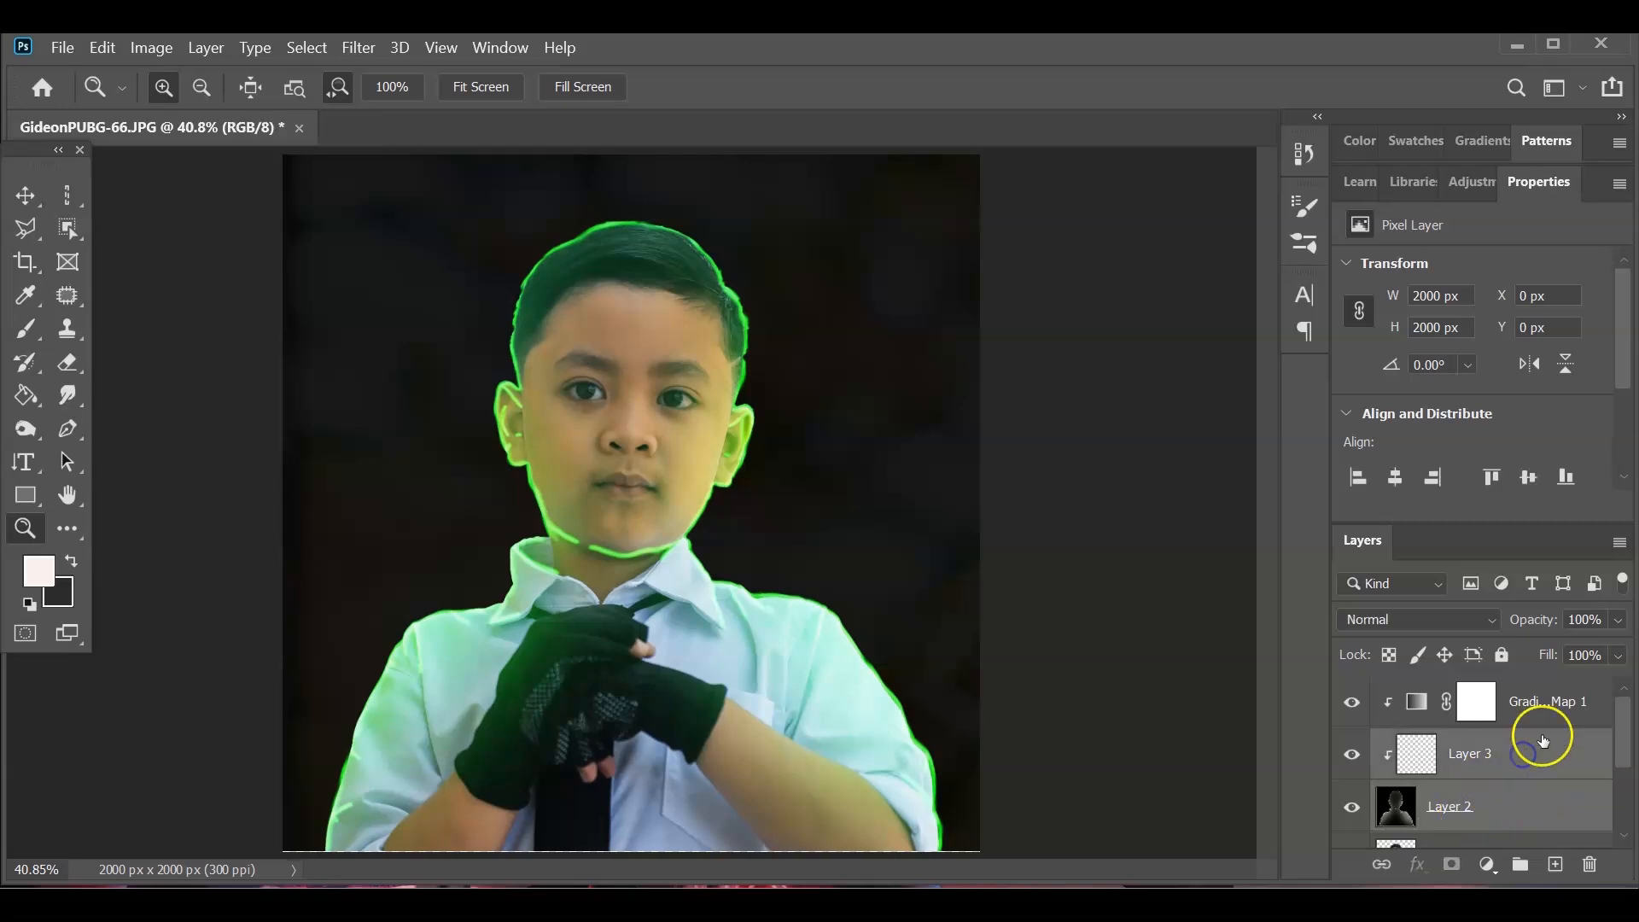
{"action": "left_click", "coordinate": [1559, 710], "text": "shift"}
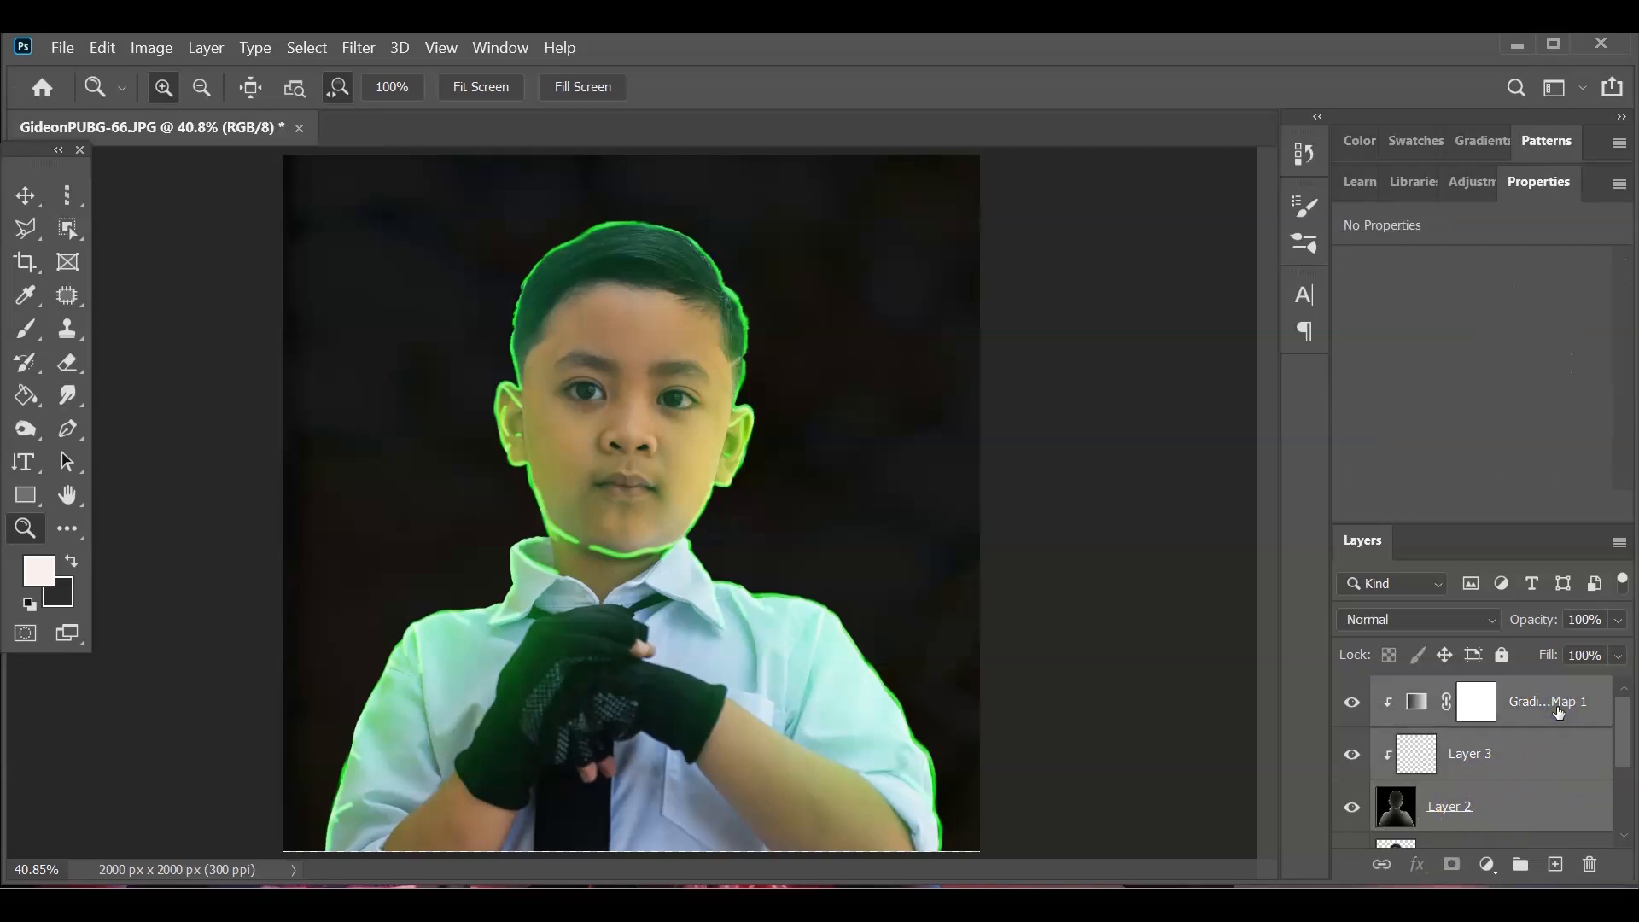
{"action": "key", "text": "ctrl+g"}
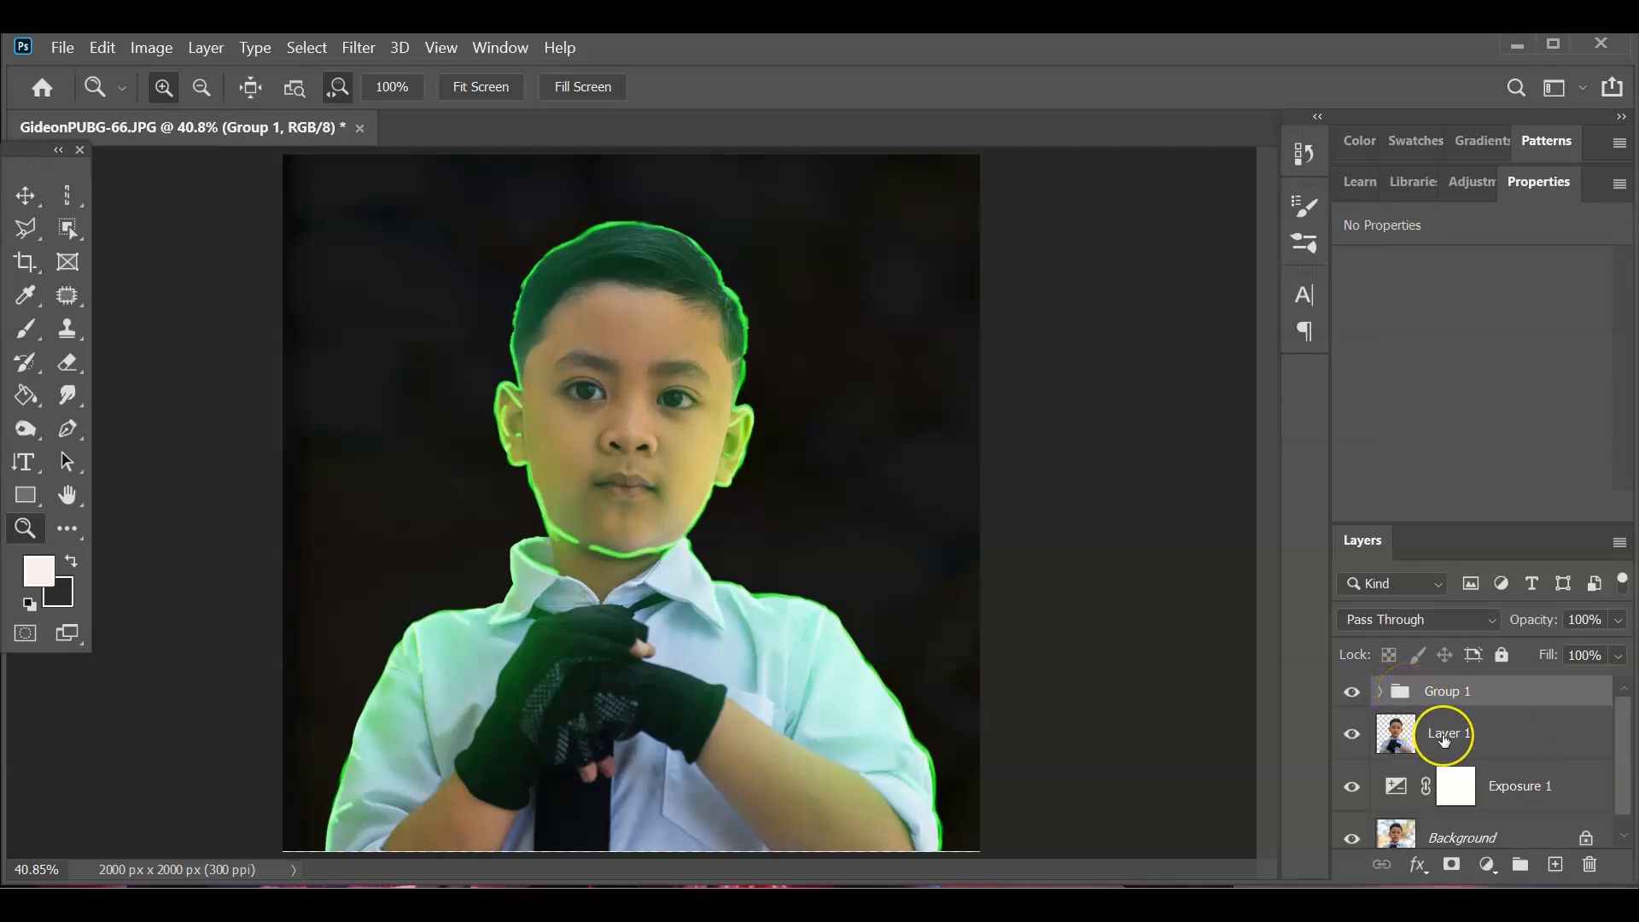
- Duplicate Group 1 and move the copy beneath Layer 1
{"action": "key", "text": "ctrl+j"}
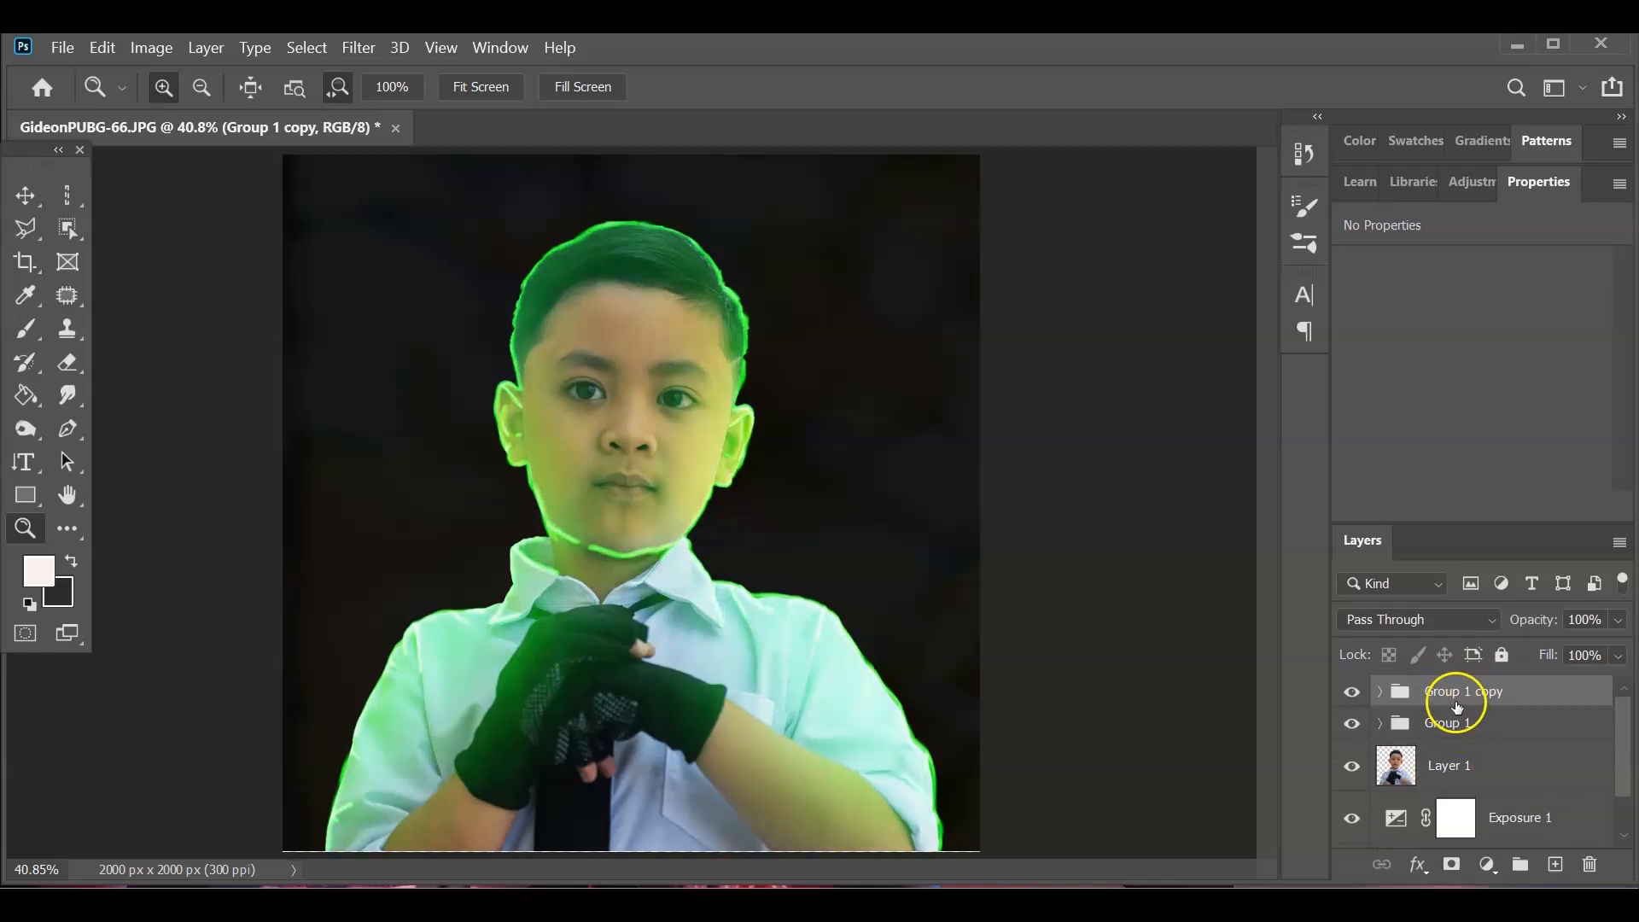
{"action": "scroll", "coordinate": [1465, 714], "scroll_direction": "down", "scroll_amount": 1}
{"action": "scroll", "coordinate": [1465, 714], "scroll_direction": "up", "scroll_amount": 1}
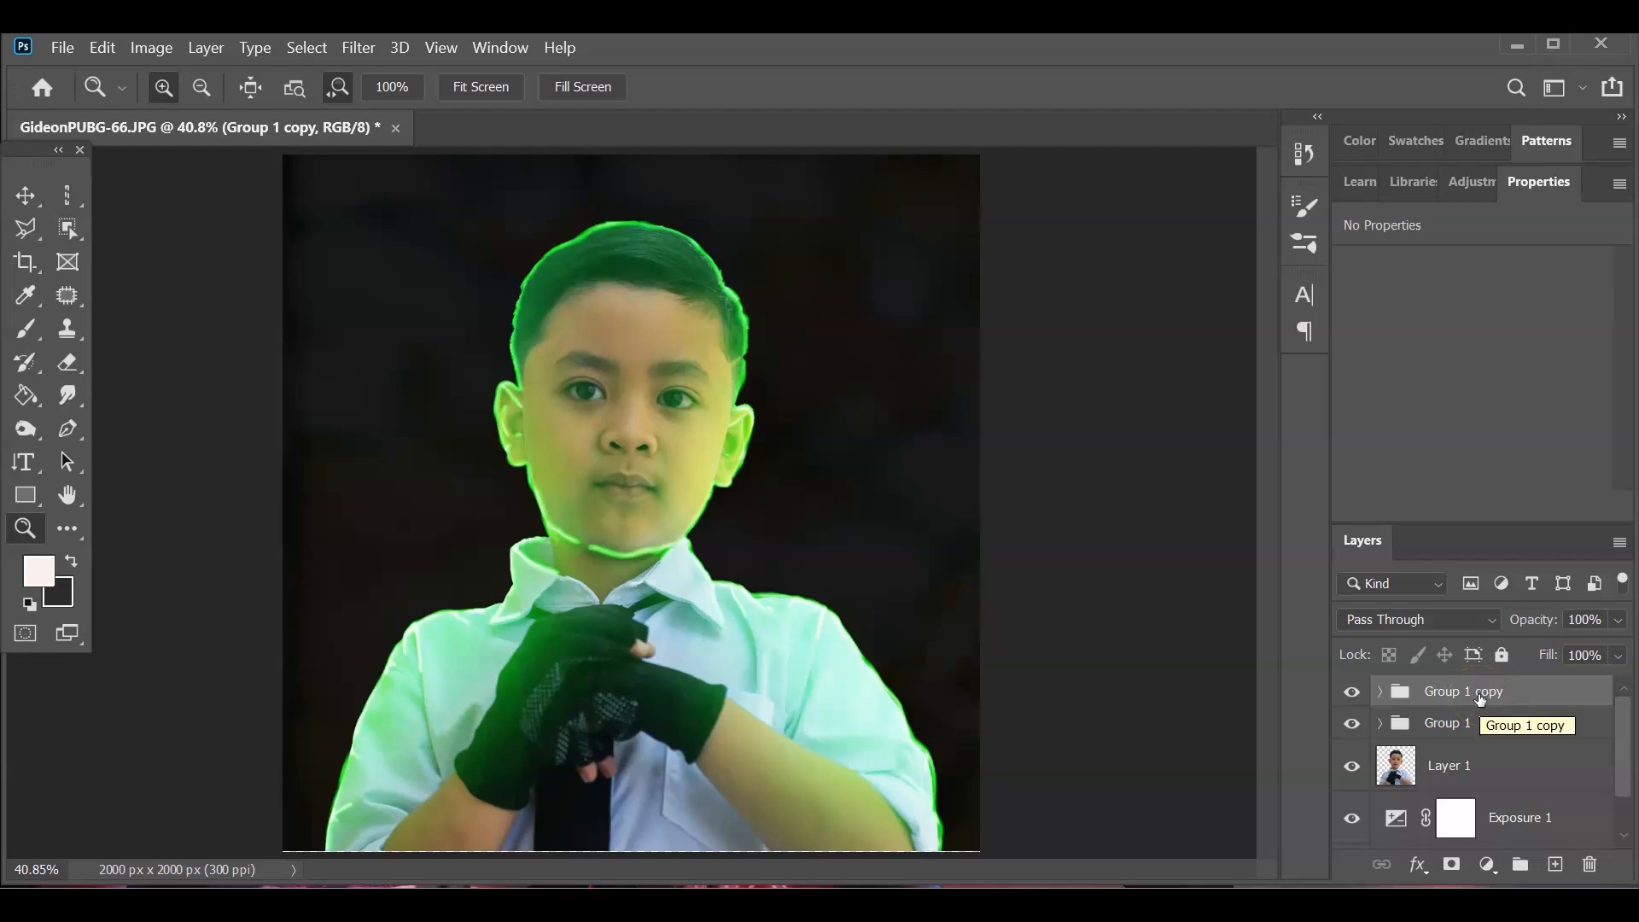
{"action": "left_click_drag", "start_coordinate": [1480, 698], "coordinate": [1476, 799]}
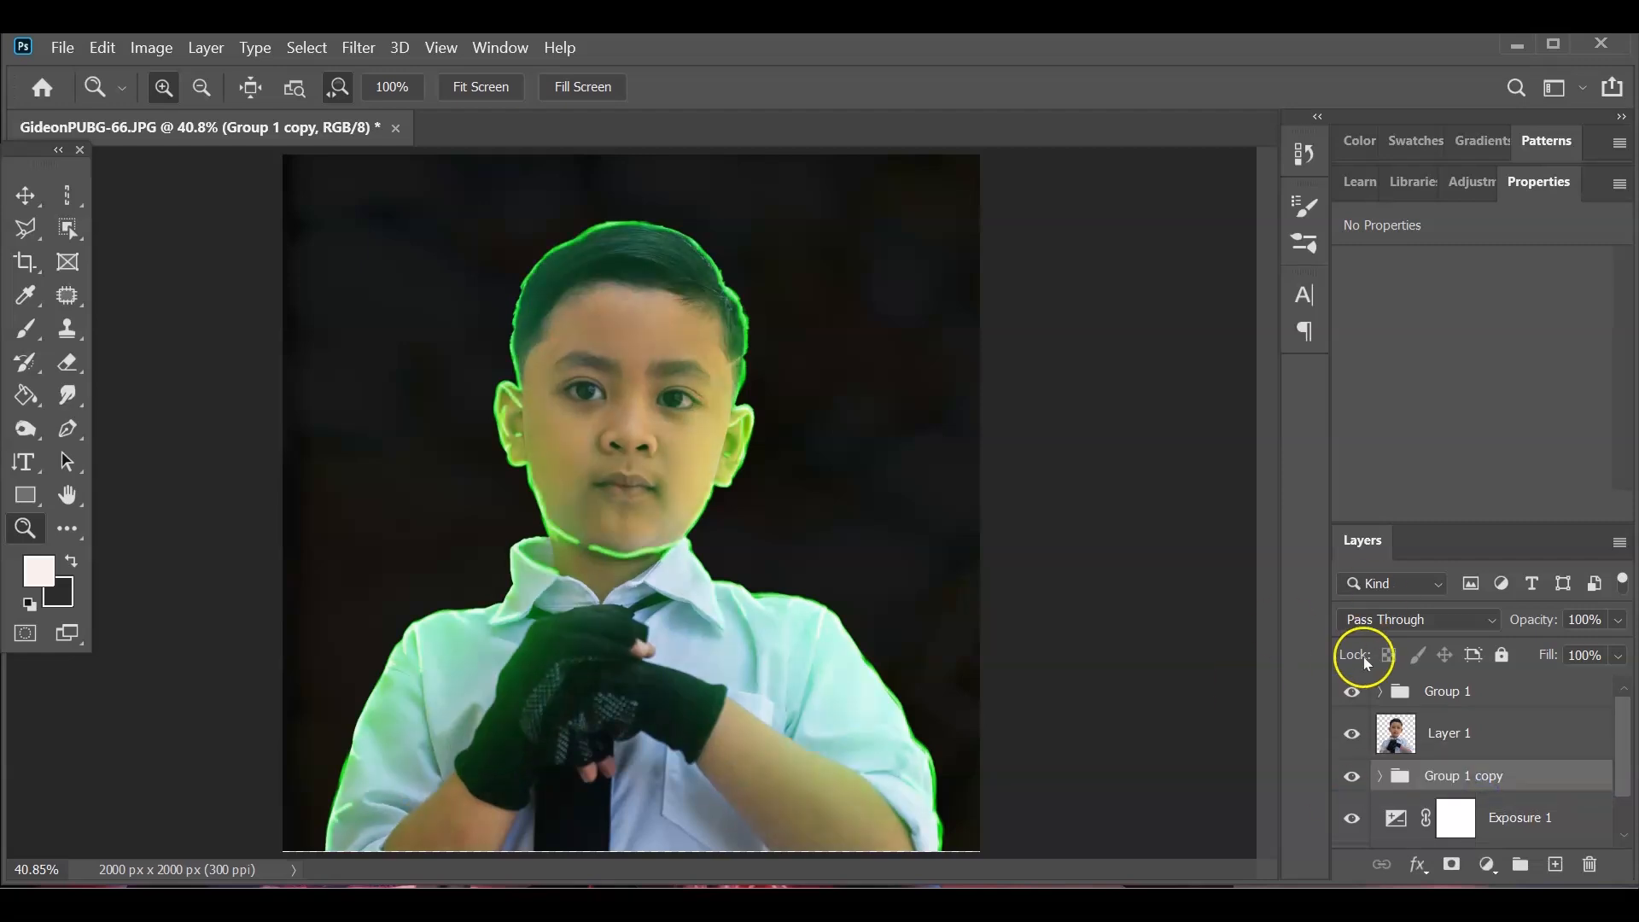
- Fill Layer 2 inside the Group 1 copy with black at 100% opacity in Normal mode
{"action": "left_click", "coordinate": [1384, 775]}
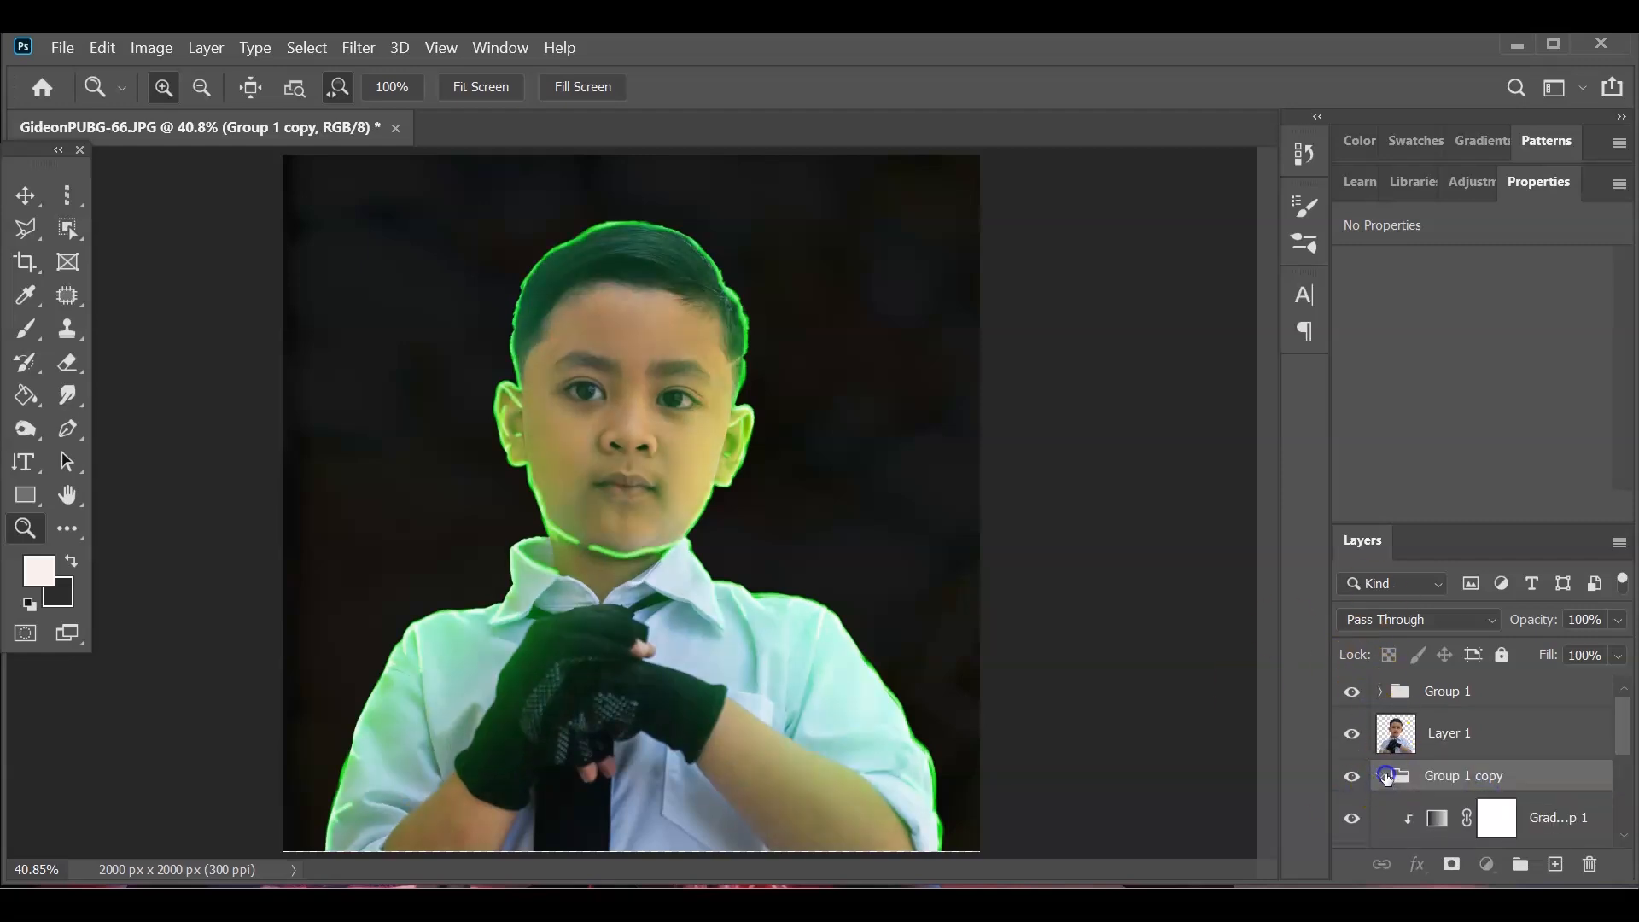
{"action": "scroll", "coordinate": [1536, 757], "scroll_direction": "down", "scroll_amount": 3}
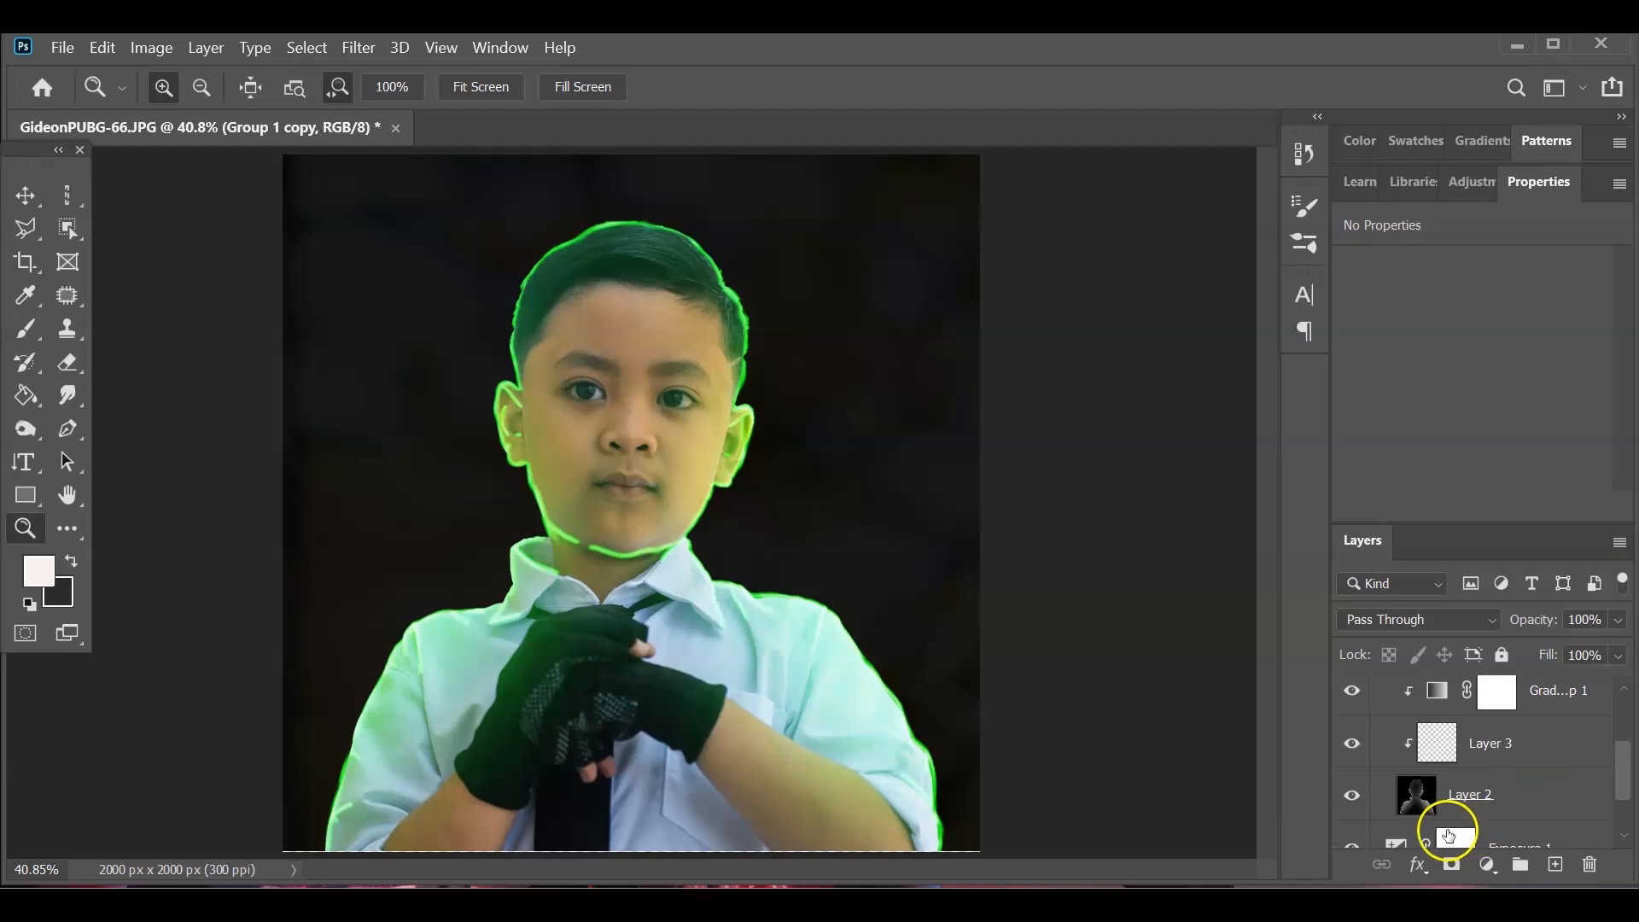
{"action": "left_click", "coordinate": [1464, 797]}
{"action": "left_click", "coordinate": [1479, 781]}
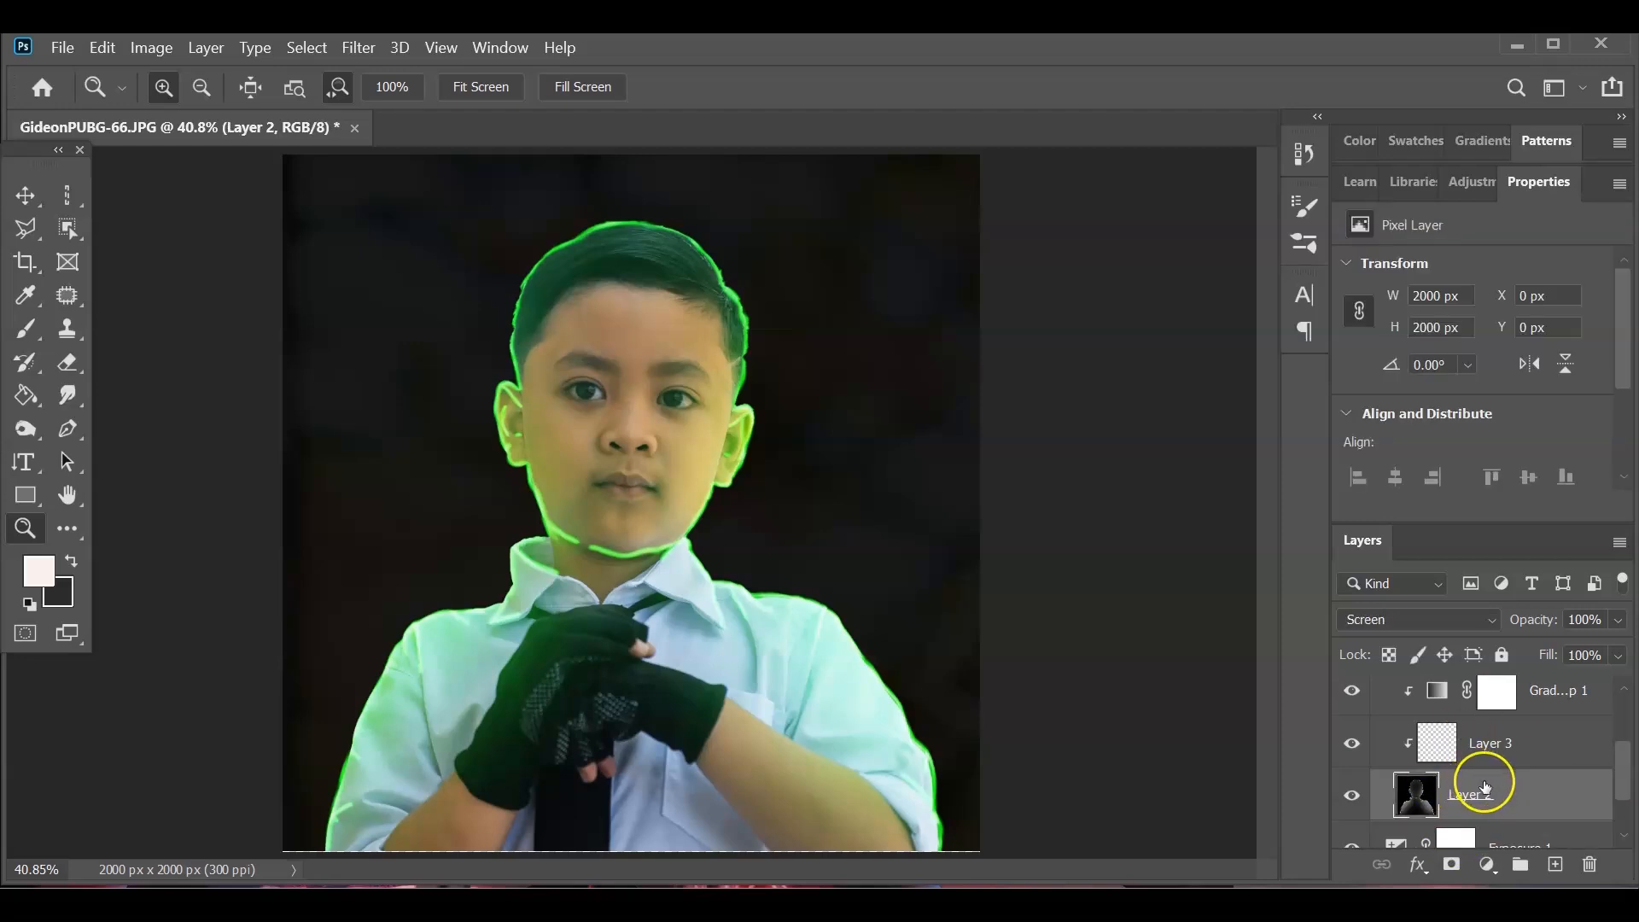
{"action": "left_click", "coordinate": [103, 47]}
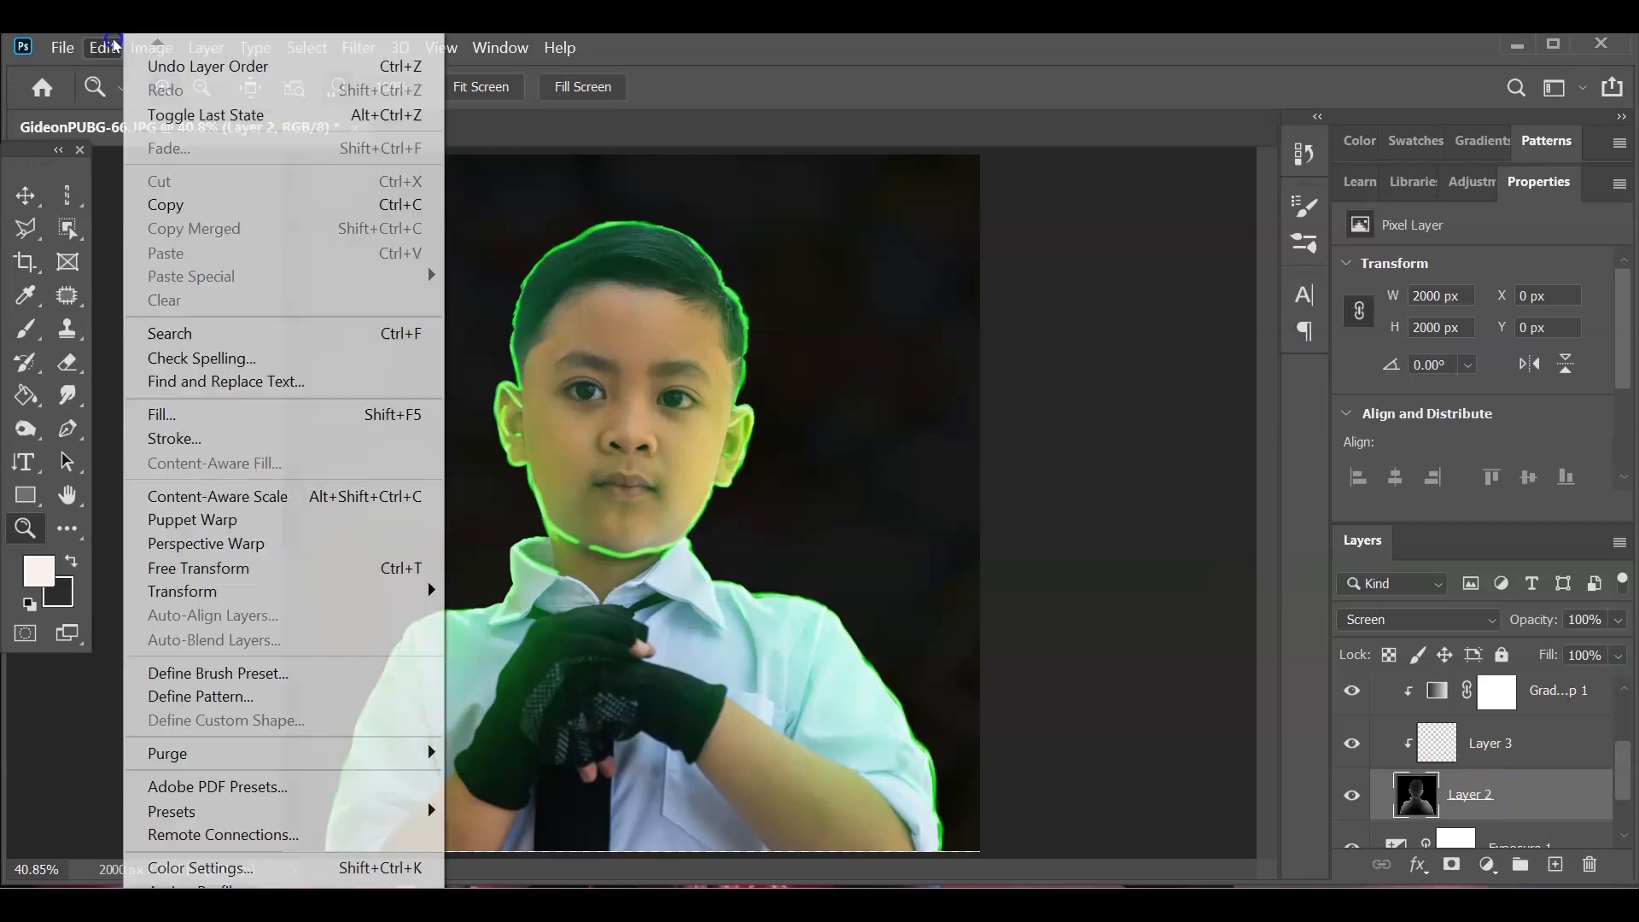
{"action": "left_click", "coordinate": [230, 428]}
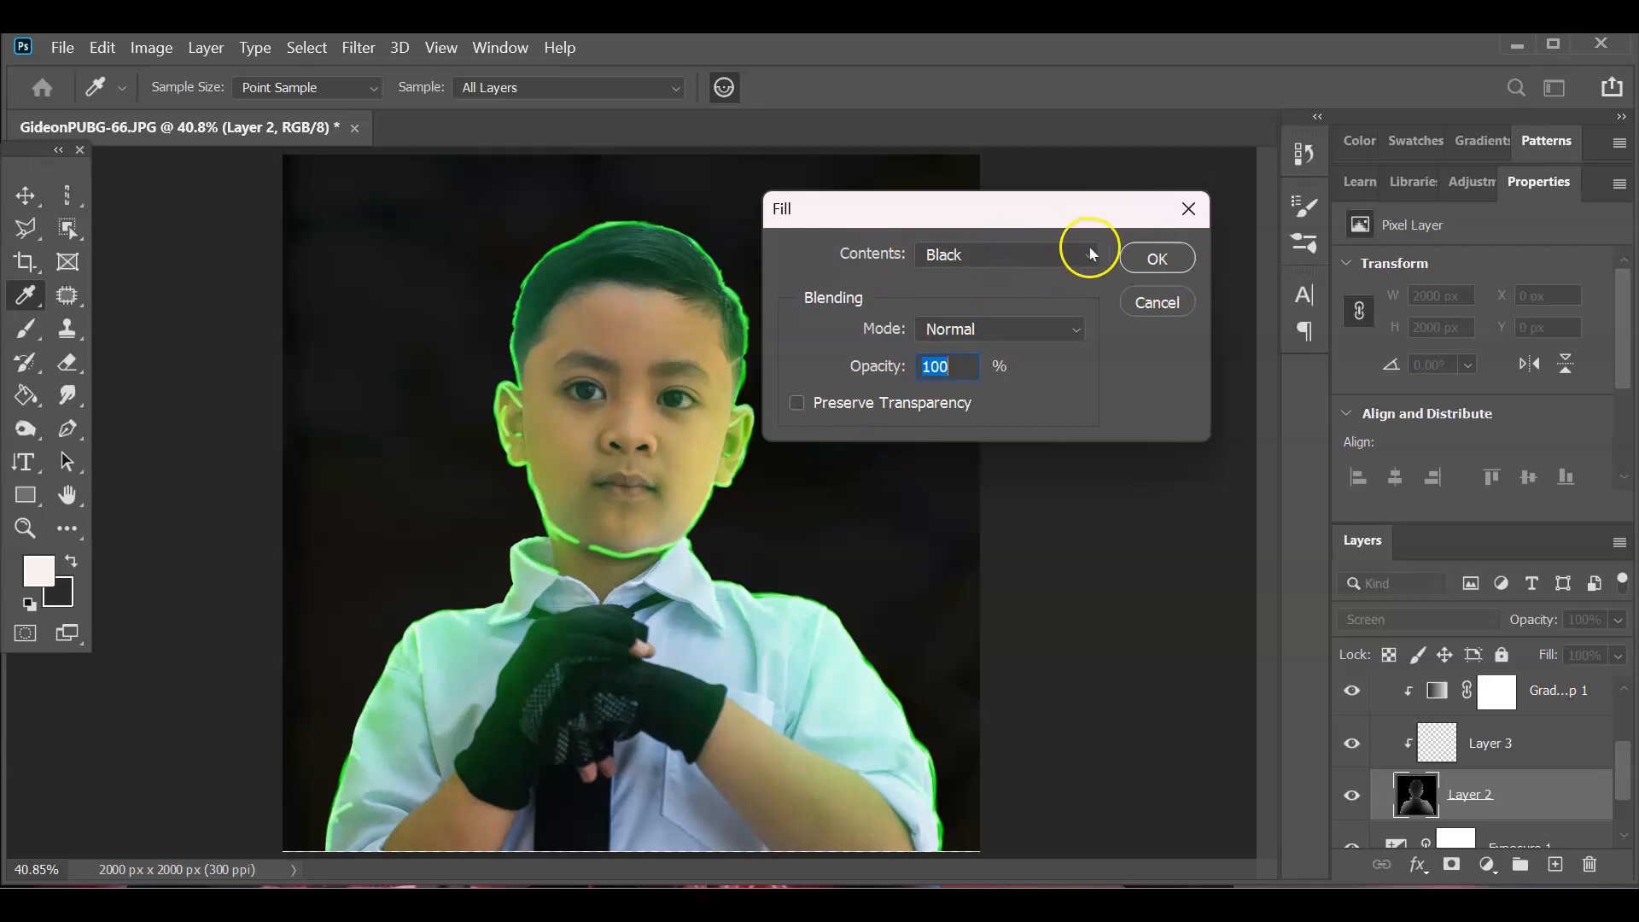
{"action": "left_click", "coordinate": [1156, 258]}
{"action": "key", "text": "z"}
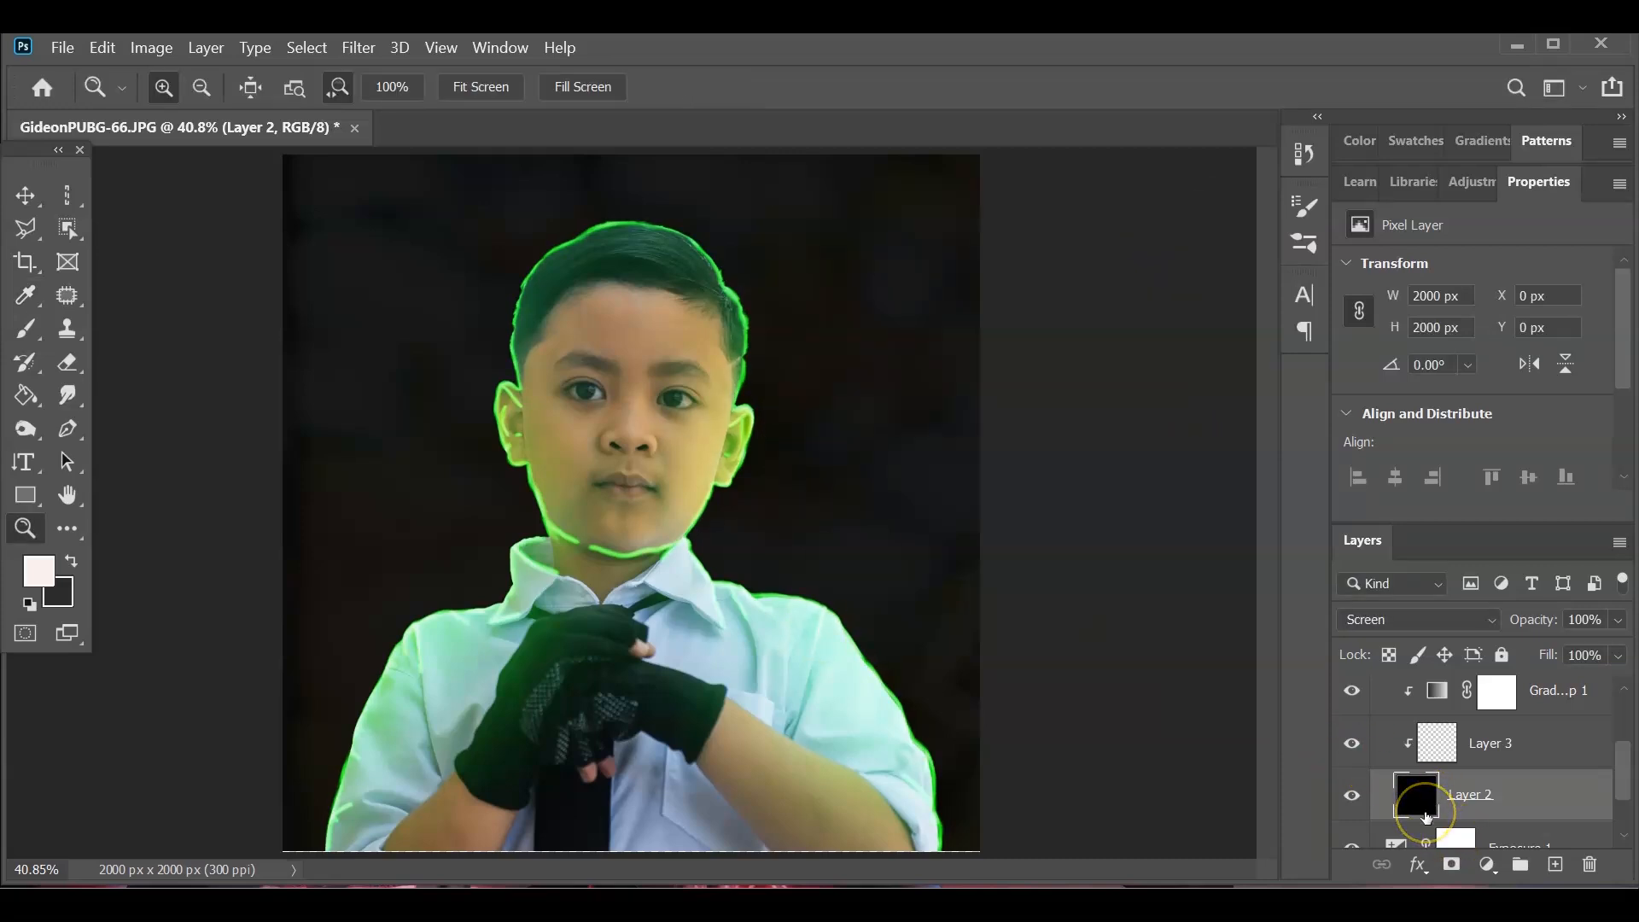
- Load Layer 1's outline as a selection and invert it to select the area around the boy
{"action": "scroll", "coordinate": [1434, 813], "scroll_direction": "up", "scroll_amount": 3}
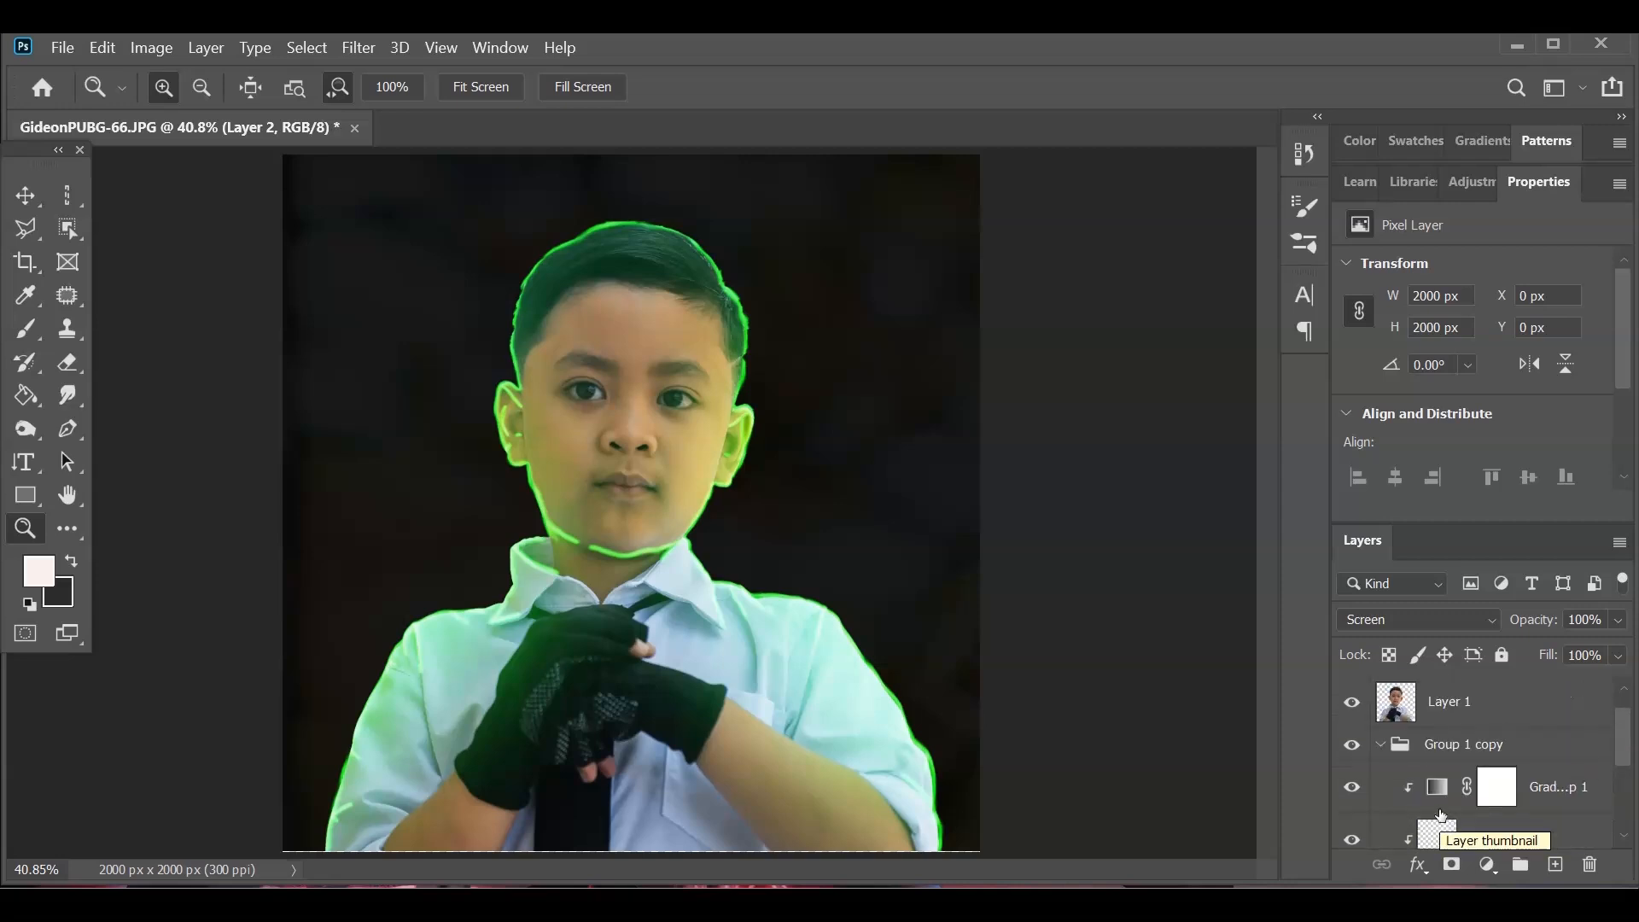
{"action": "left_click", "coordinate": [1398, 705], "text": "ctrl"}
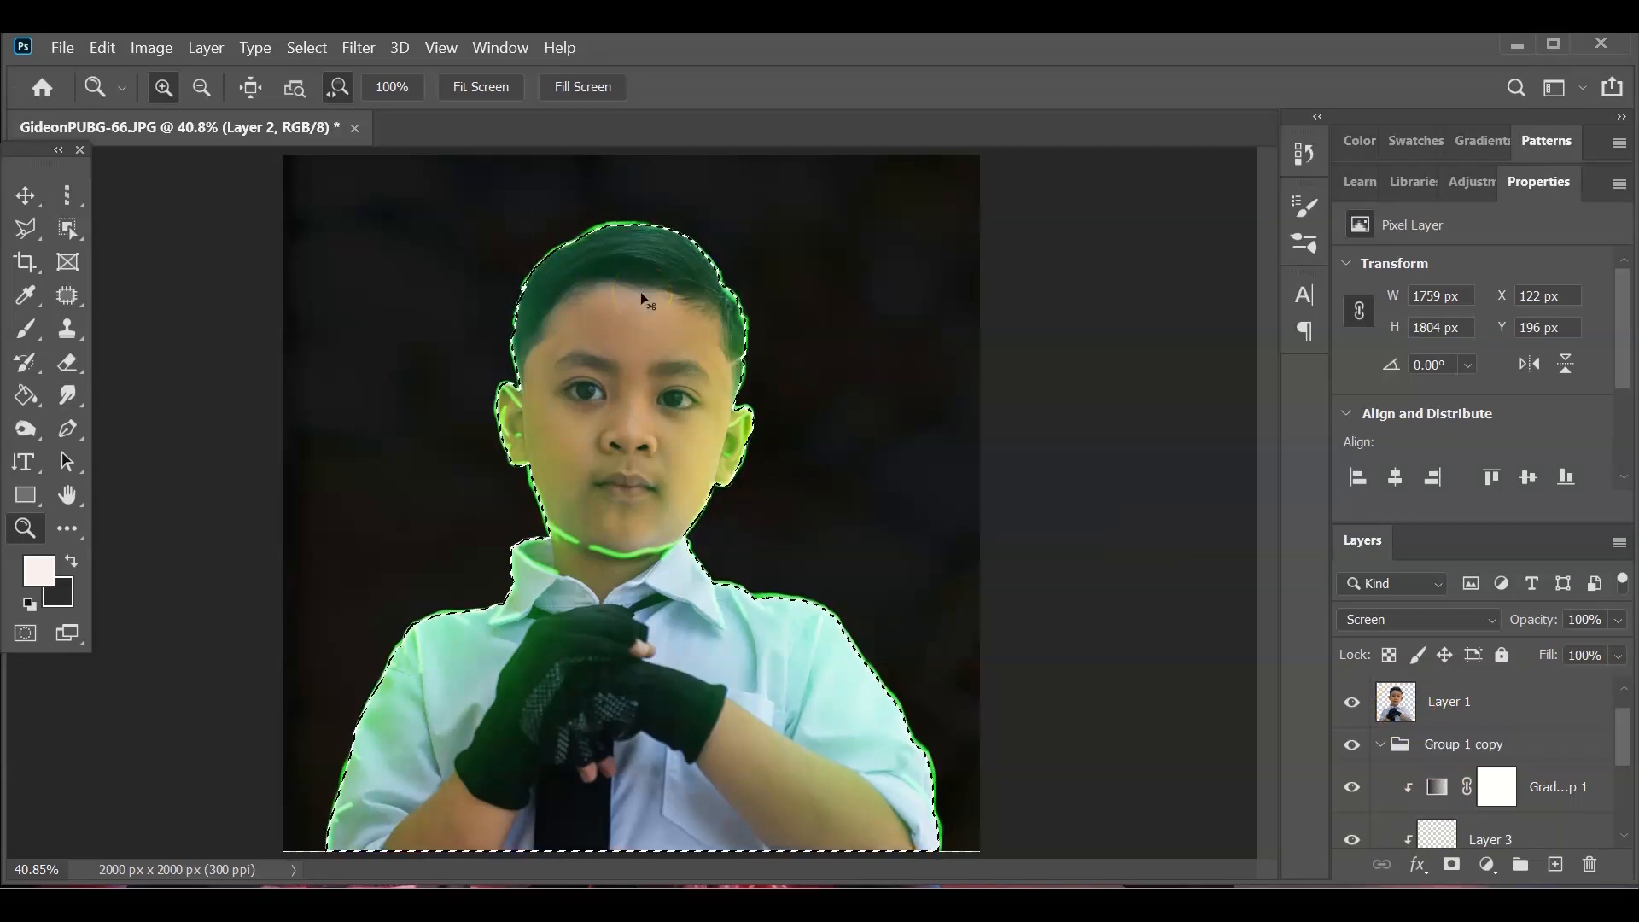
{"action": "key", "text": "ctrl+shift+i"}
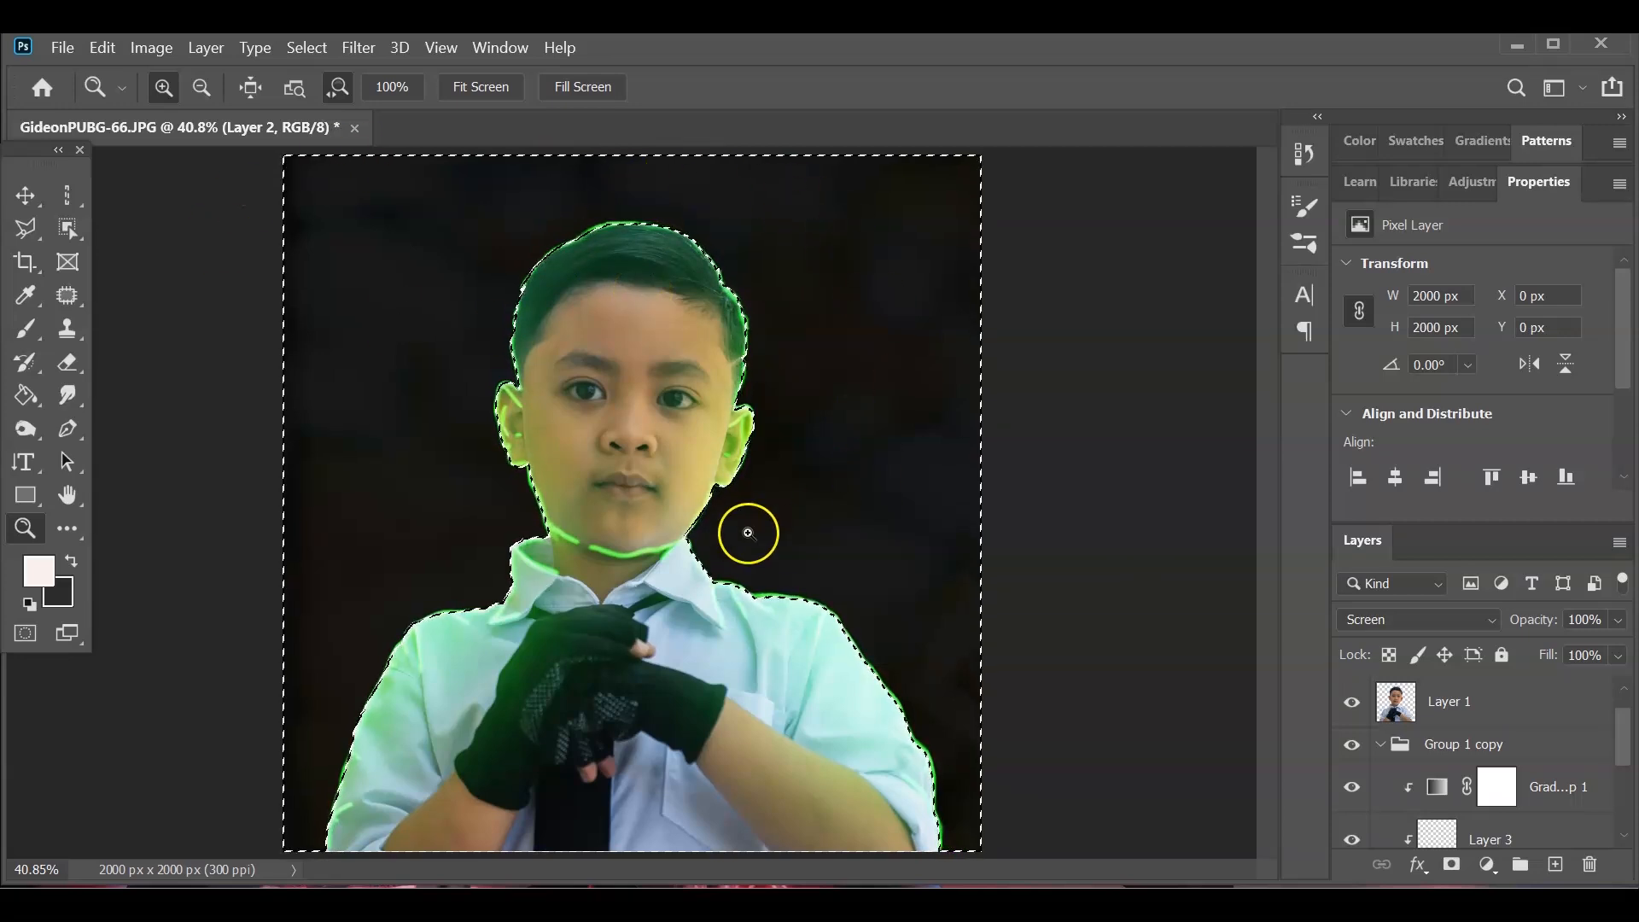
- Paint a strong green glow behind the shoulders and arms on the copied group's Layer 2 with a 1100 px brush at 100% opacity
{"action": "scroll", "coordinate": [1442, 769], "scroll_direction": "down", "scroll_amount": 2}
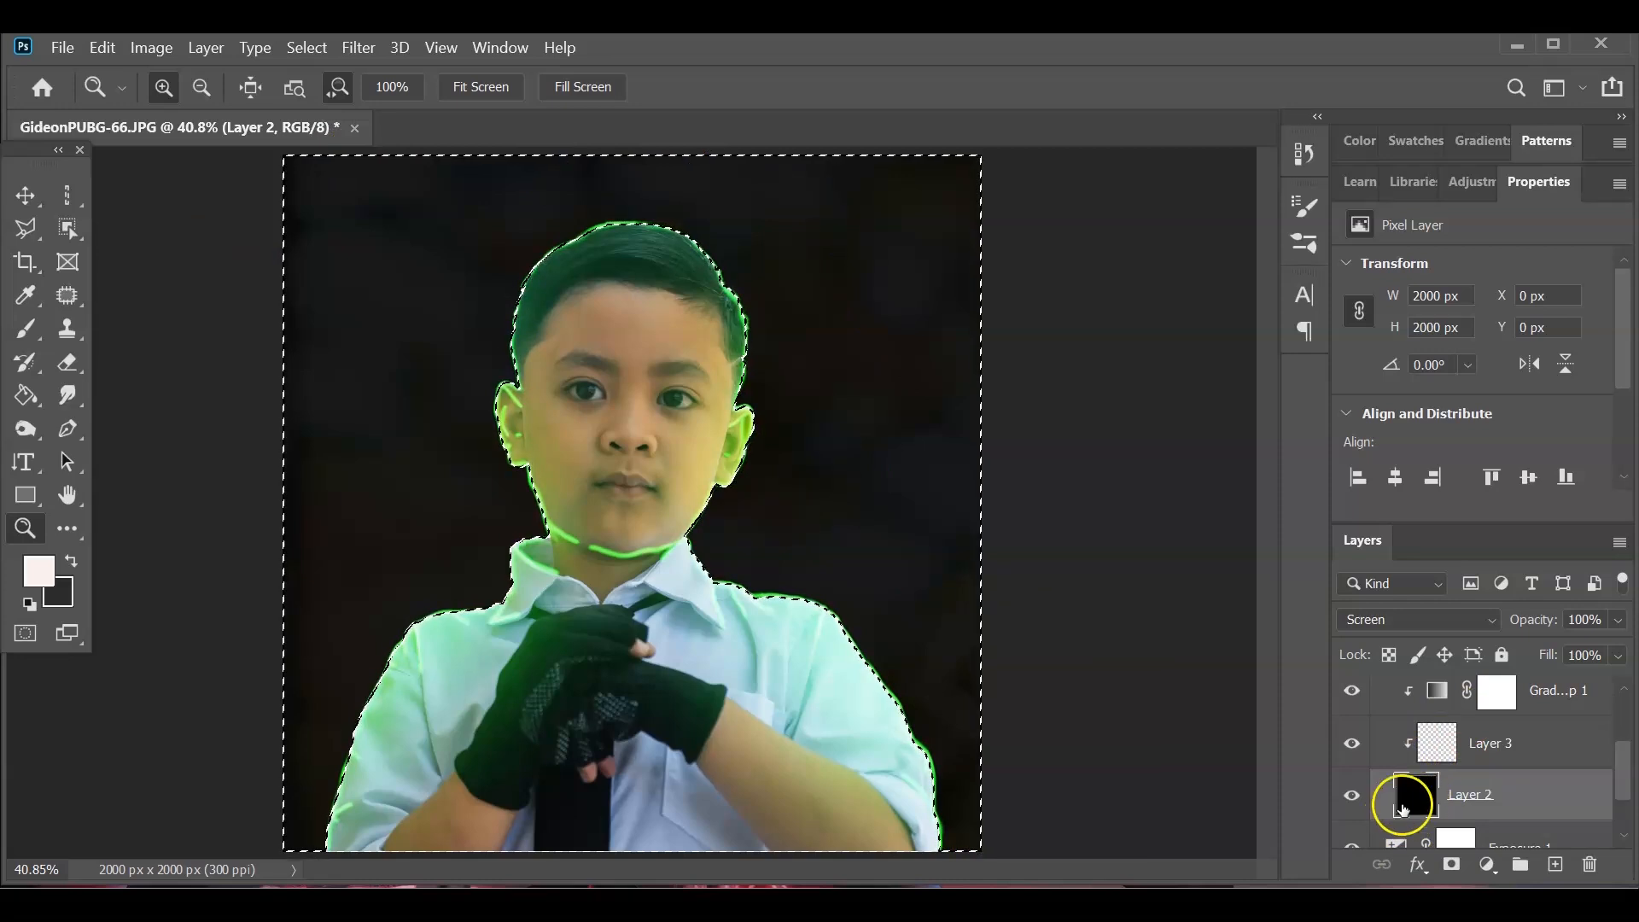
{"action": "key", "text": "b"}
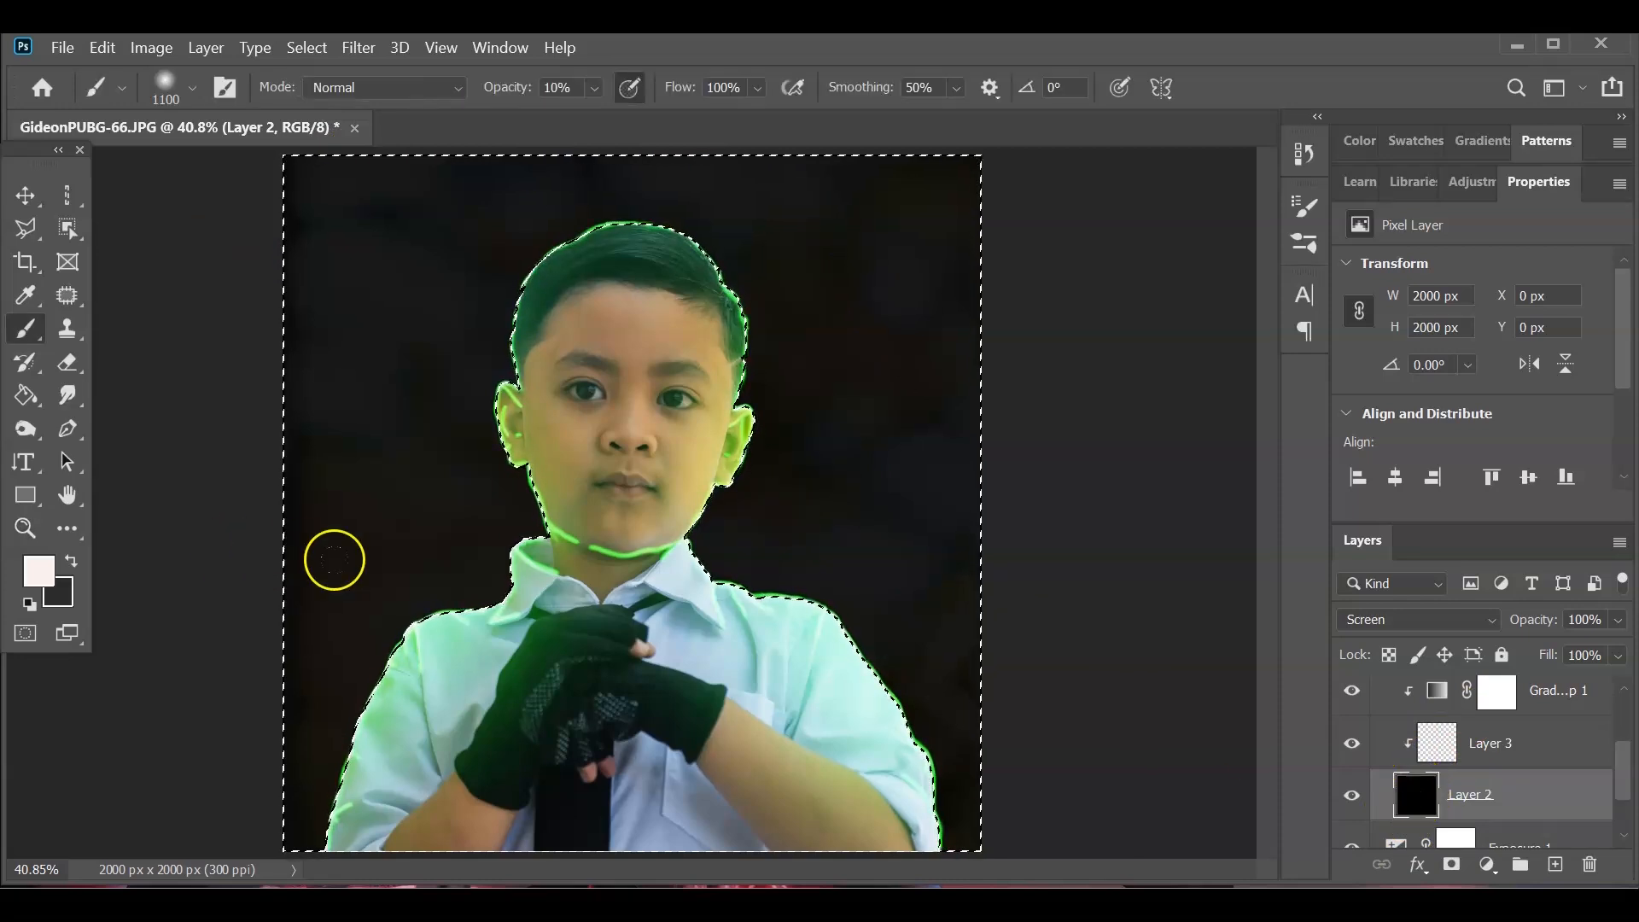
{"action": "left_click_drag", "start_coordinate": [594, 88], "coordinate": [607, 117]}
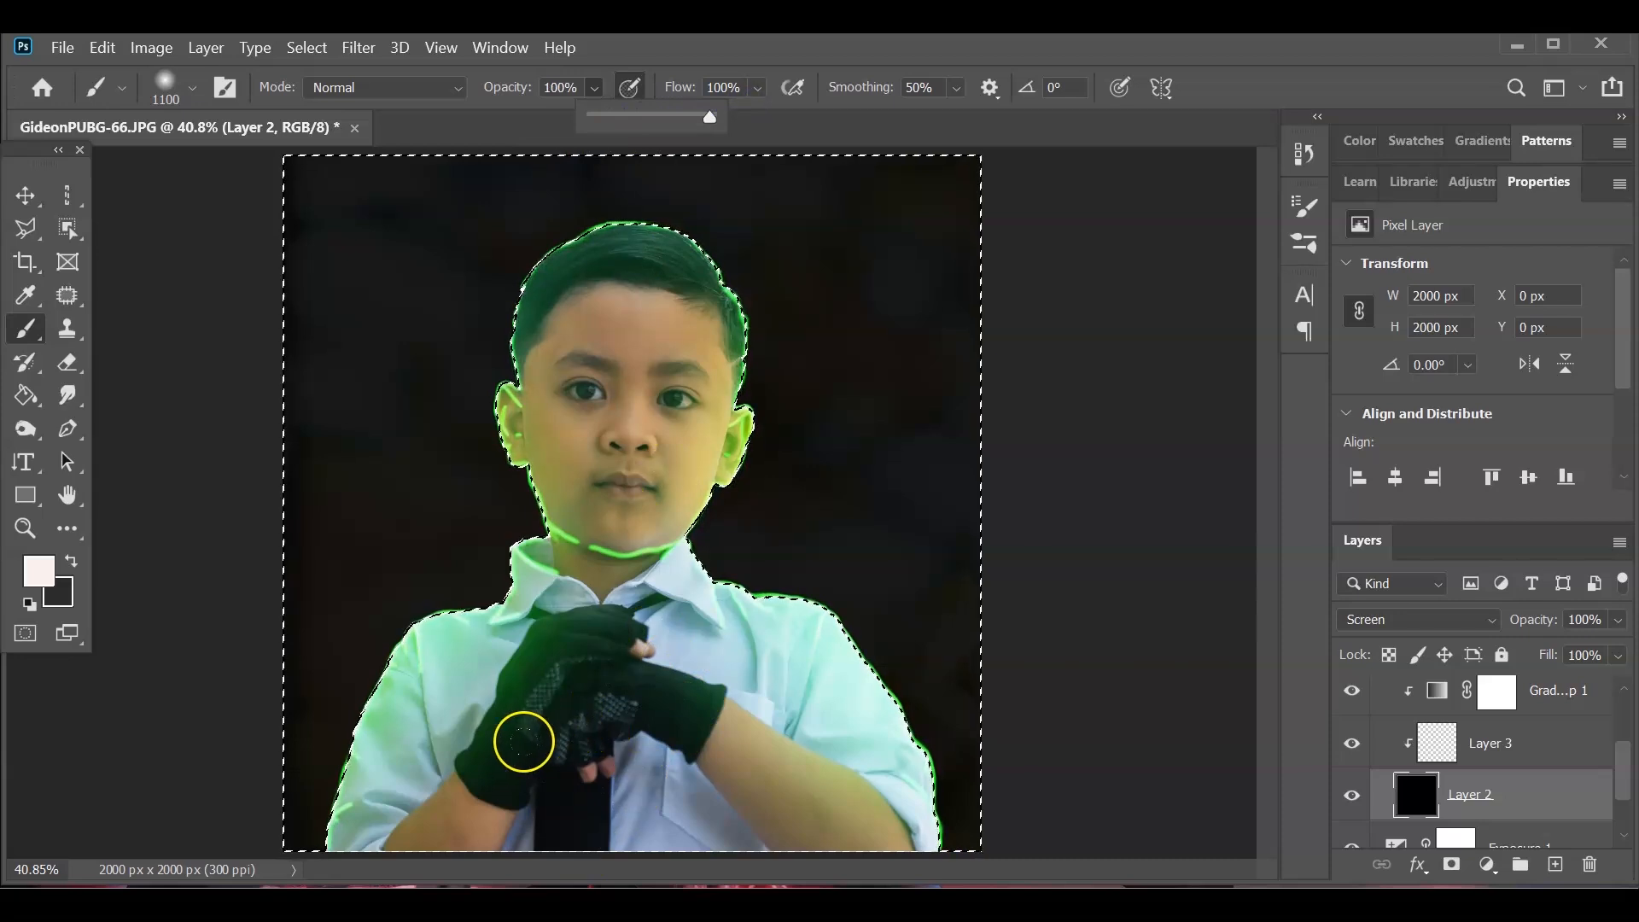
{"action": "left_click", "coordinate": [521, 742]}
{"action": "left_click", "coordinate": [504, 763]}
{"action": "left_click", "coordinate": [493, 805]}
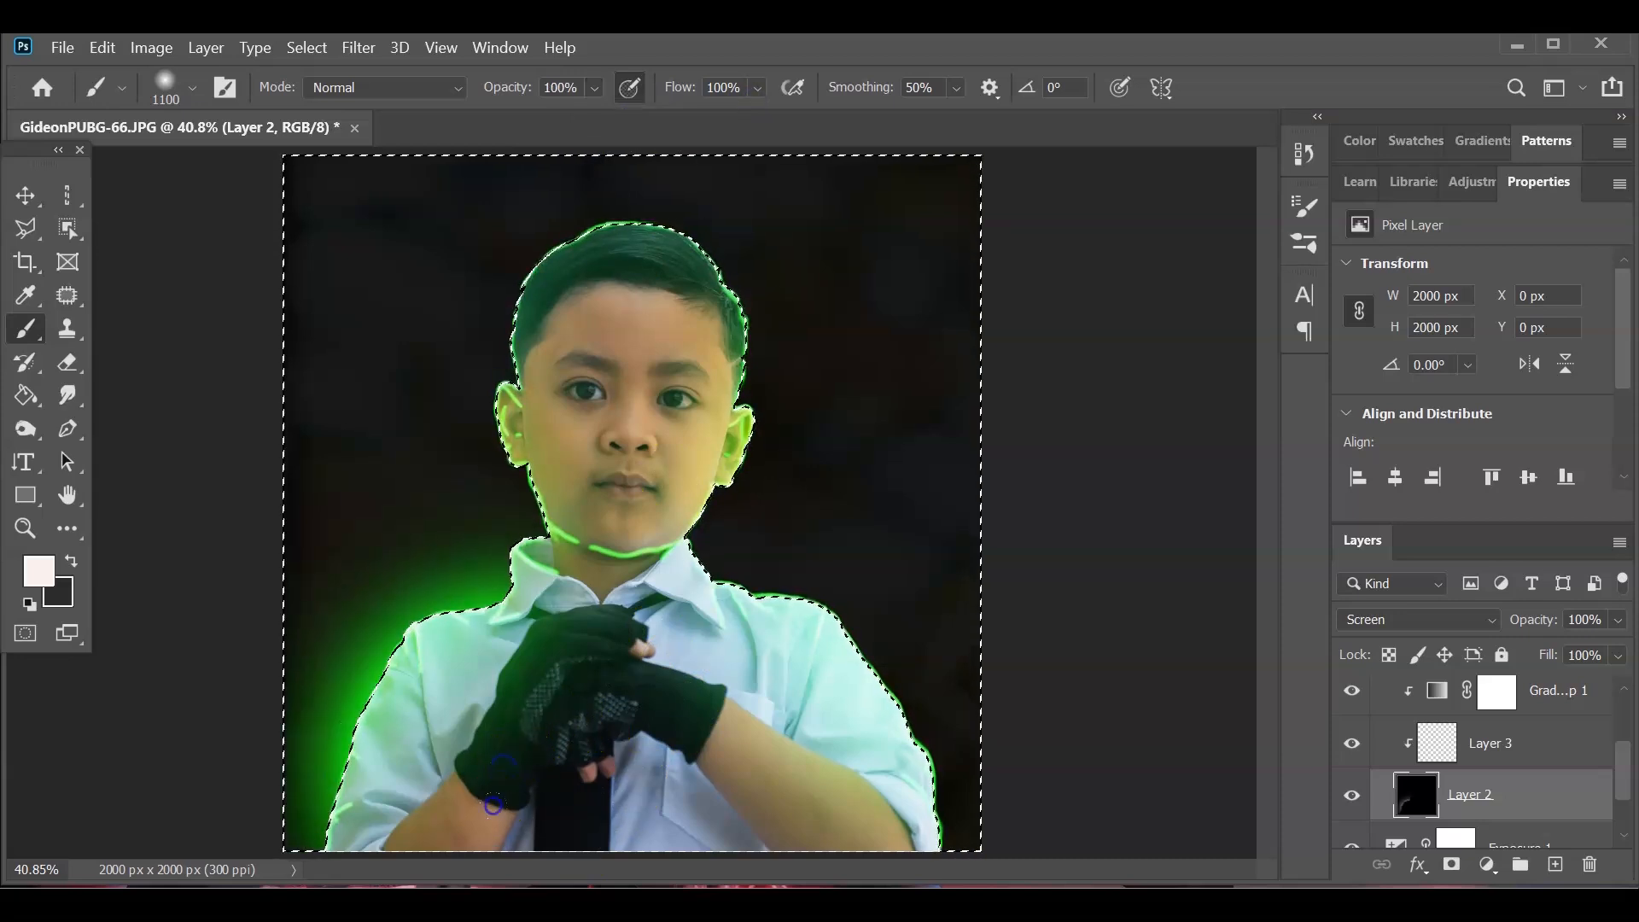
{"action": "left_click", "coordinate": [740, 812]}
- Reduce the brush to 200 px and paint the background glow beside the neck and the image-left ear
{"action": "key", "text": "bracketleft"}
{"action": "key", "text": "bracketleft"}
{"action": "key", "text": "bracketleft"}
{"action": "key", "text": "bracketleft"}
{"action": "key", "text": "bracketleft"}
{"action": "key", "text": "bracketleft"}
{"action": "key", "text": "bracketleft"}
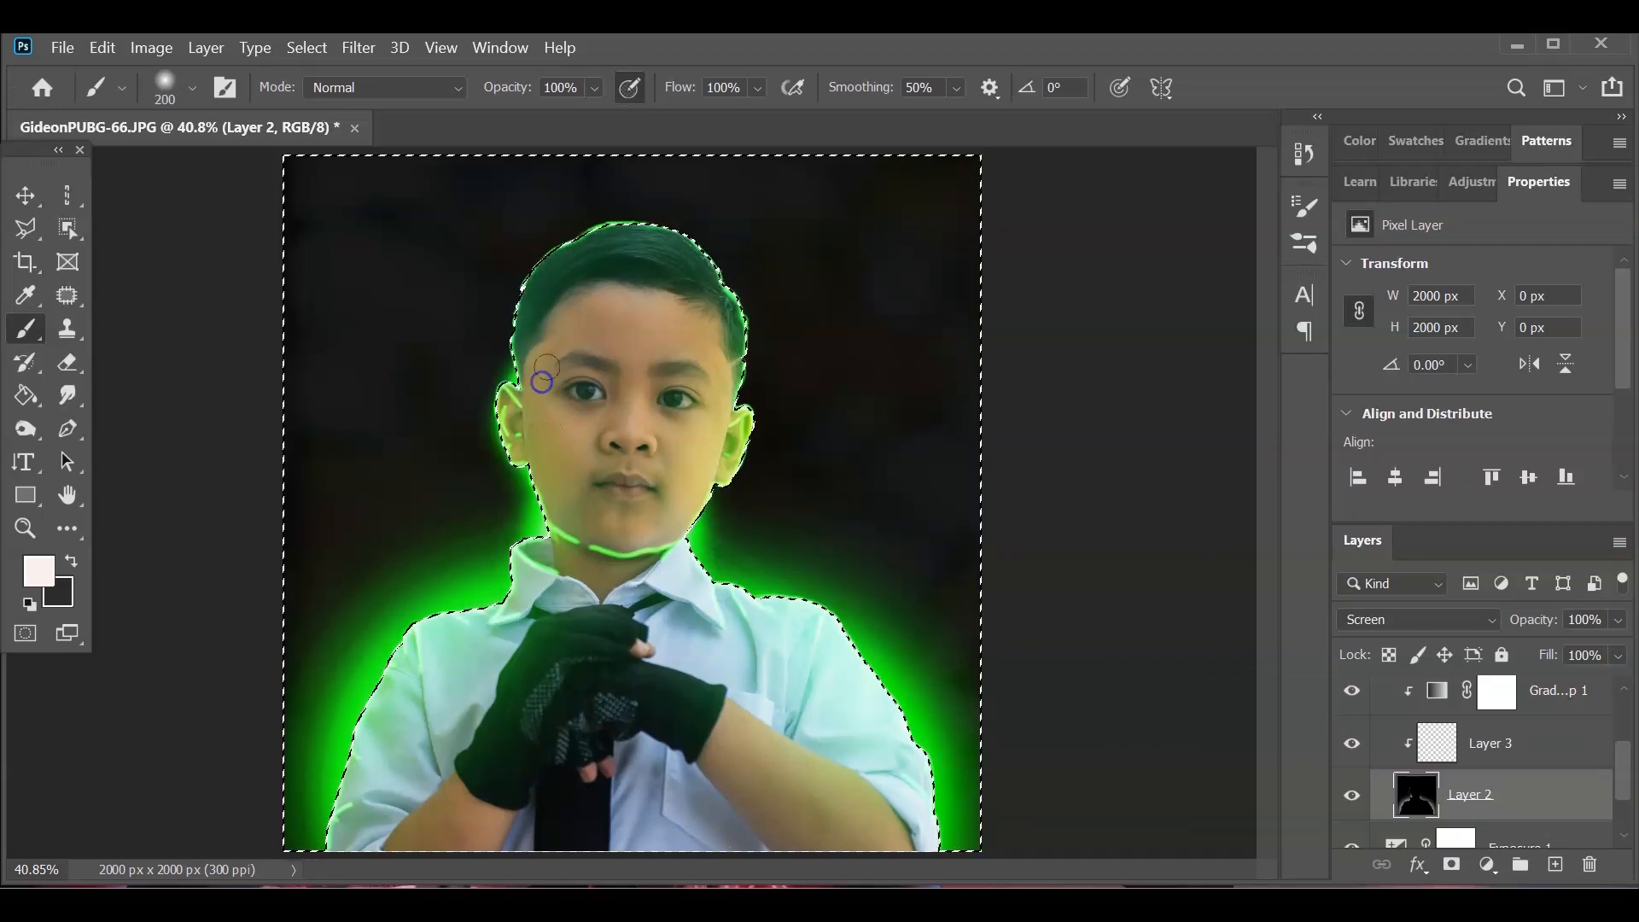
- Enlarge the brush to 400 px, extend the green background glow around the whole head, and deselect
{"action": "key", "text": "bracketright"}
{"action": "key", "text": "bracketright"}
{"action": "key", "text": "bracketright"}
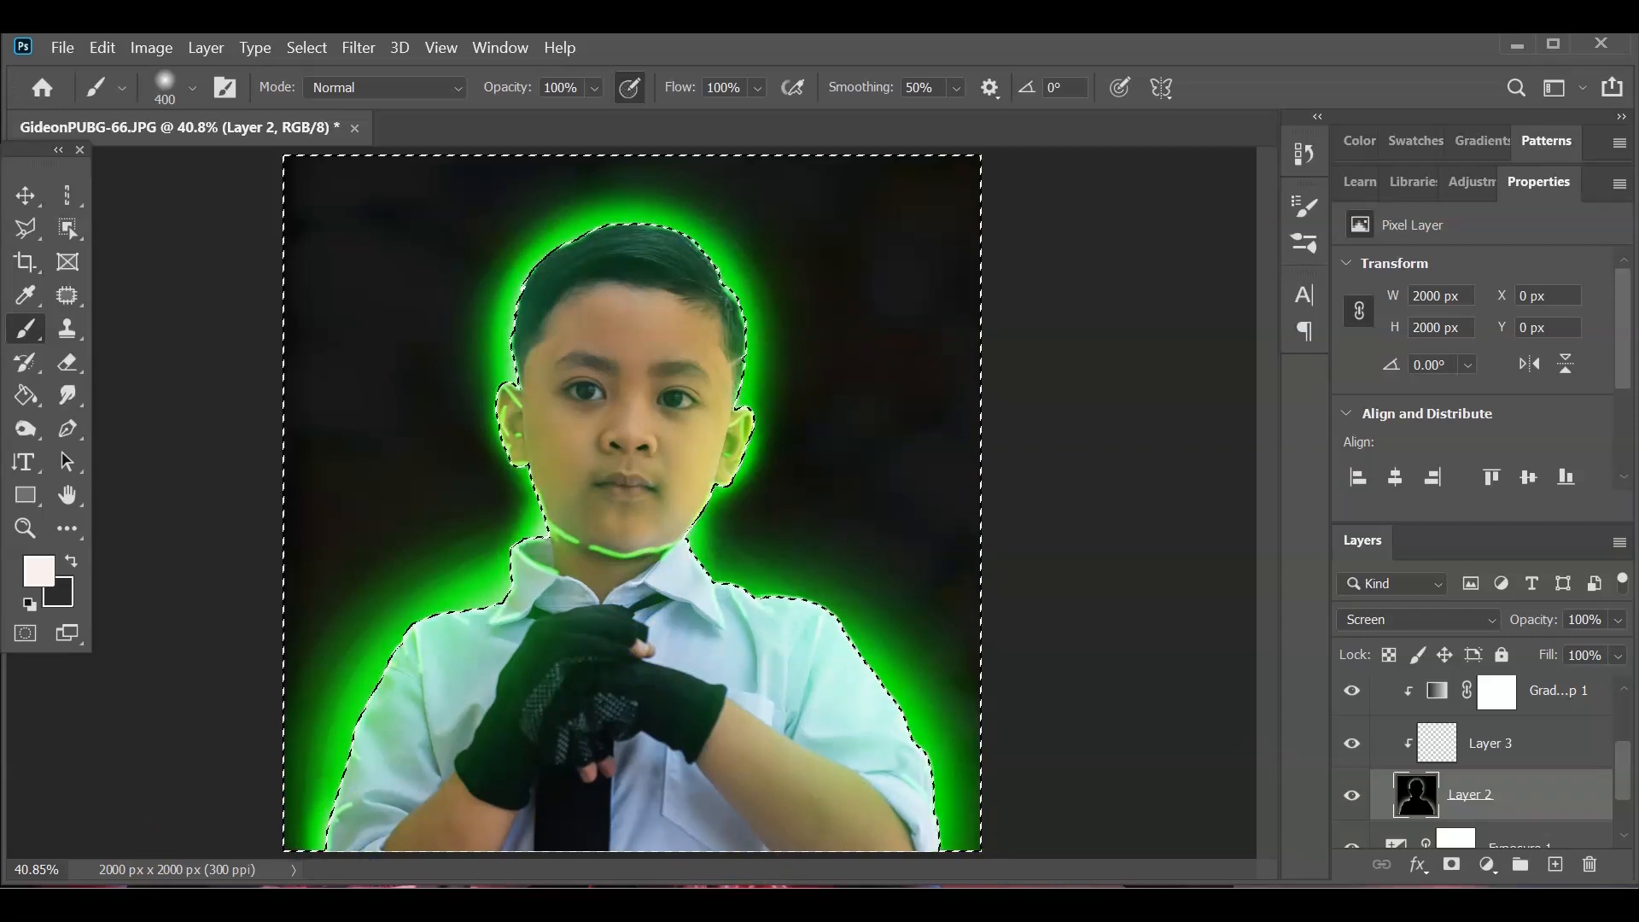
{"action": "key", "text": "ctrl+d"}
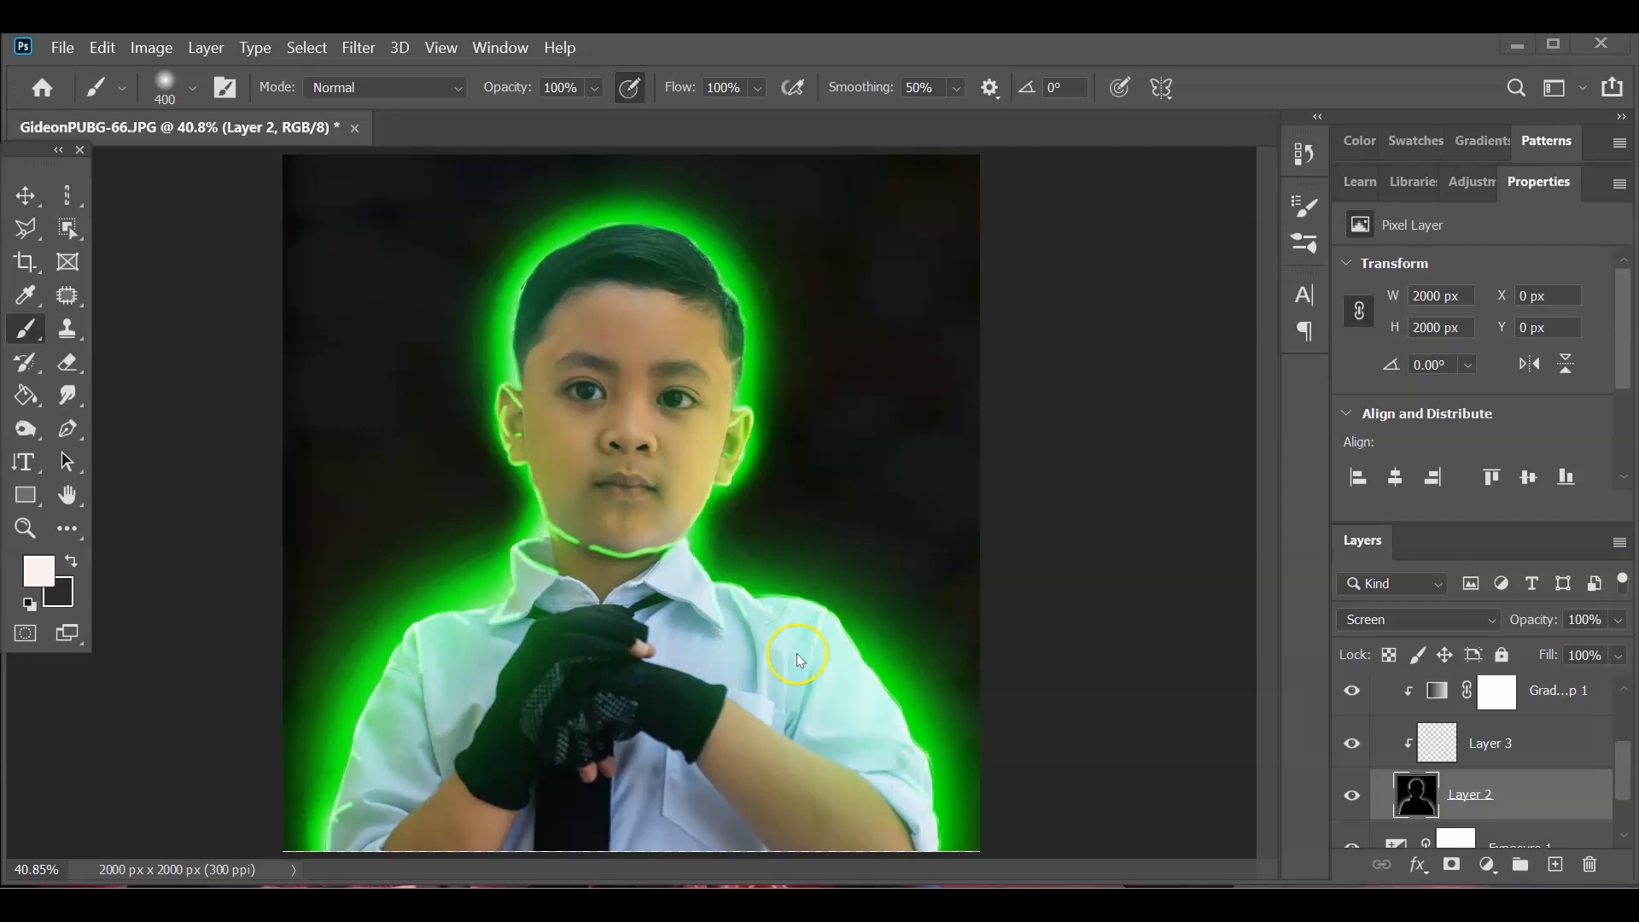
{"action": "key", "text": "ctrl+z"}
{"action": "key", "text": "ctrl+d"}
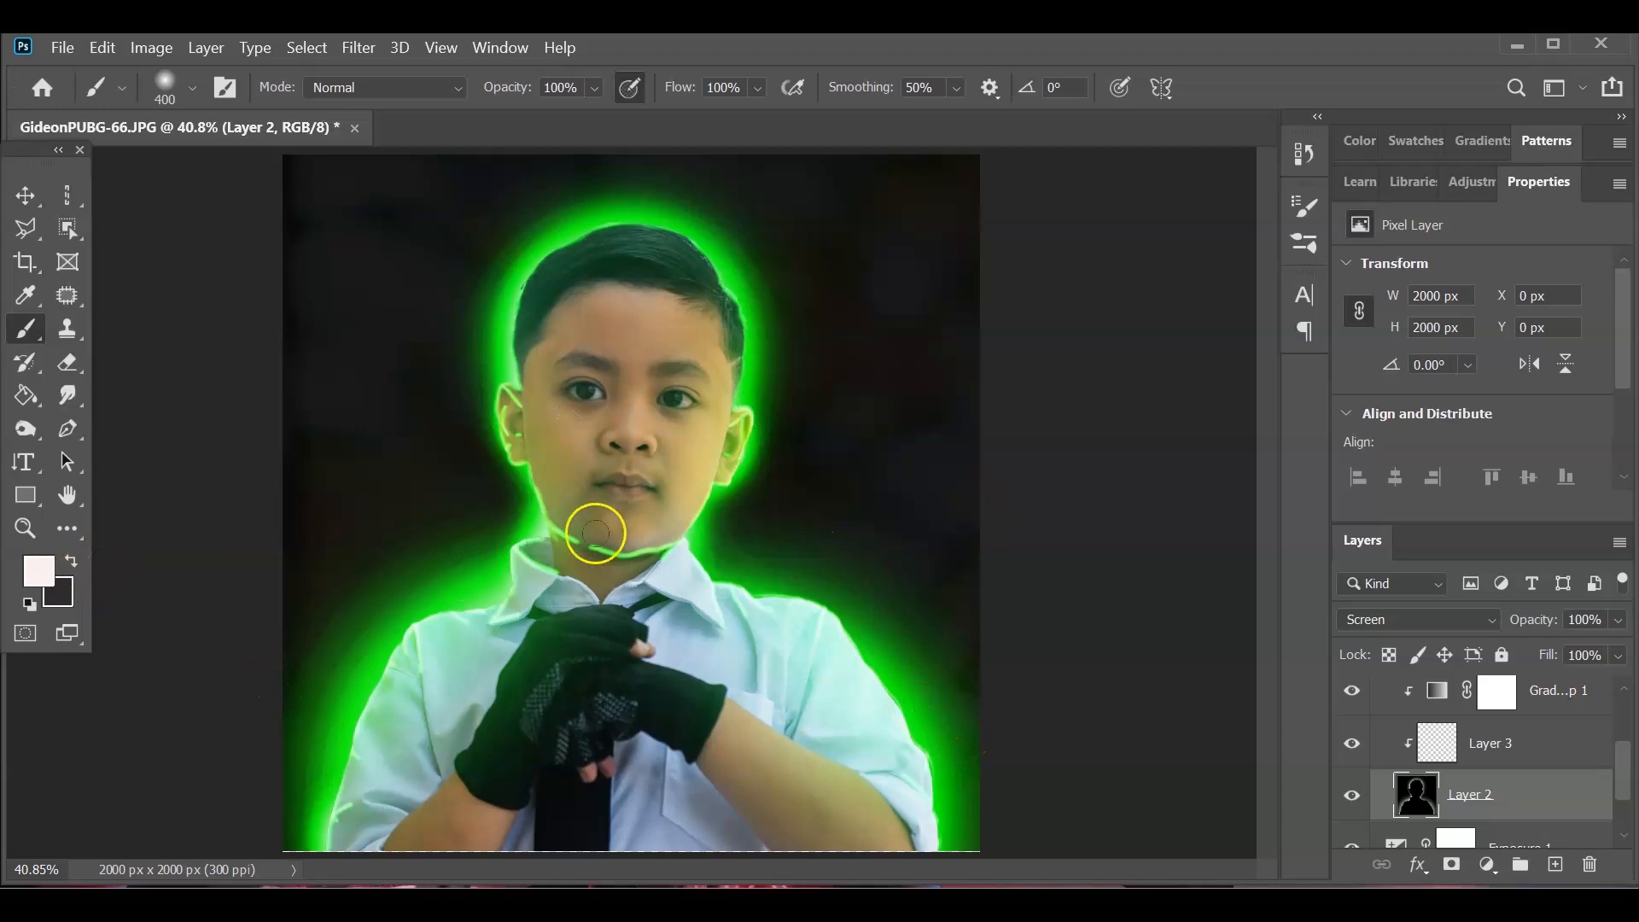
- Paint a faint green glow inside the boy's outline on Group 1's Layer 2 with a 1100 px brush at 15% opacity, and deselect
{"action": "scroll", "coordinate": [1565, 791], "scroll_direction": "up", "scroll_amount": 3}
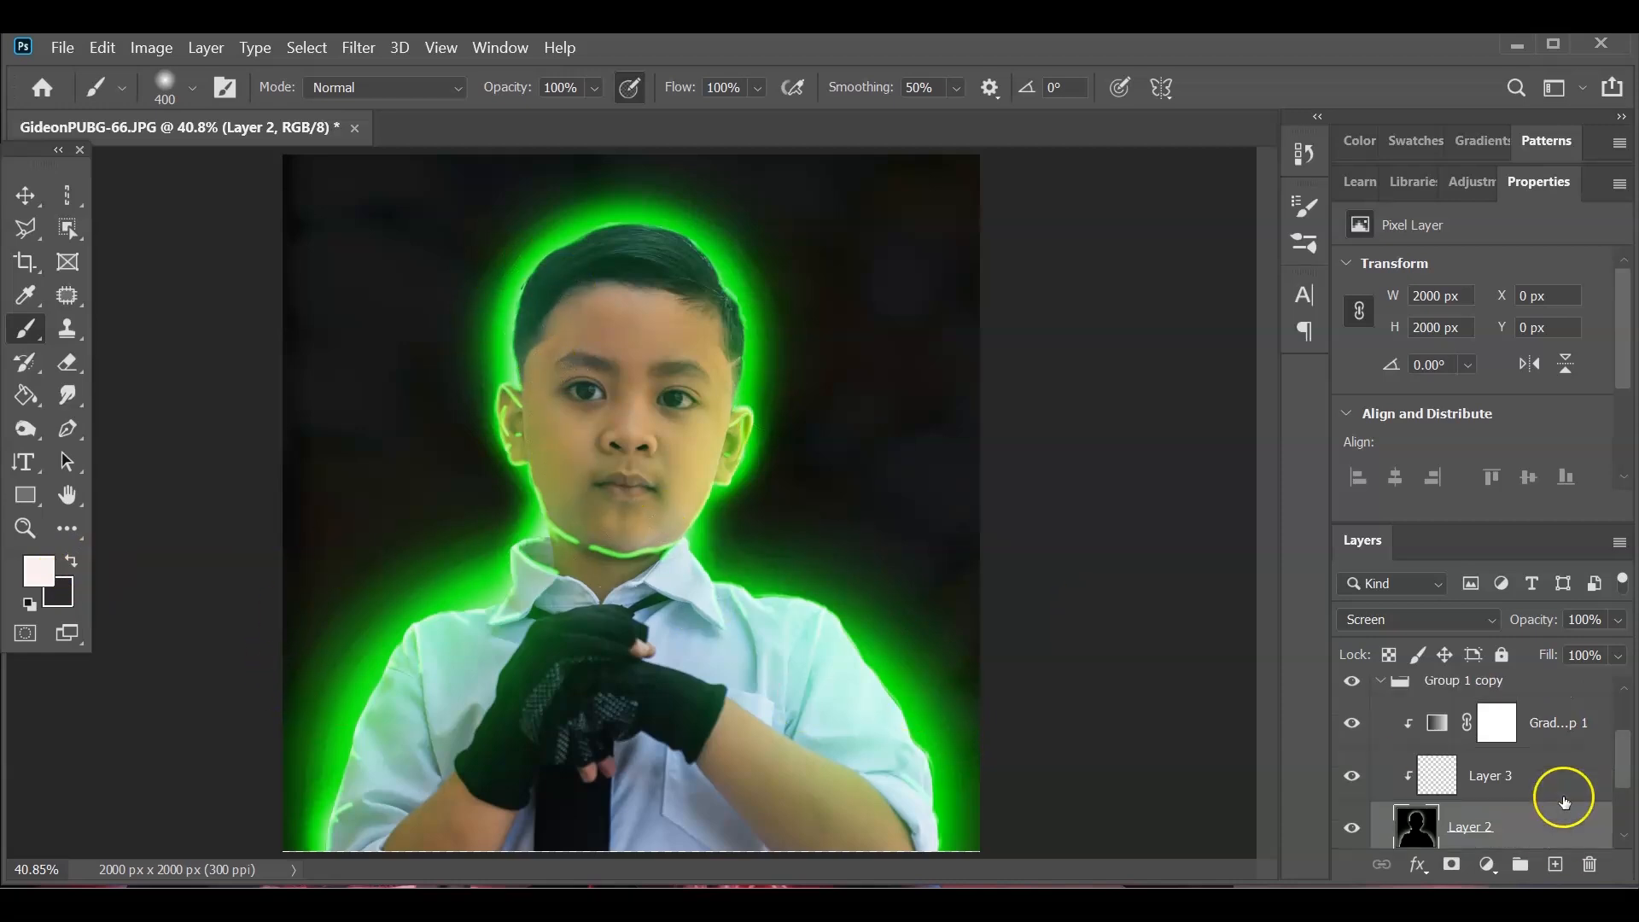
{"action": "left_click", "coordinate": [1380, 691]}
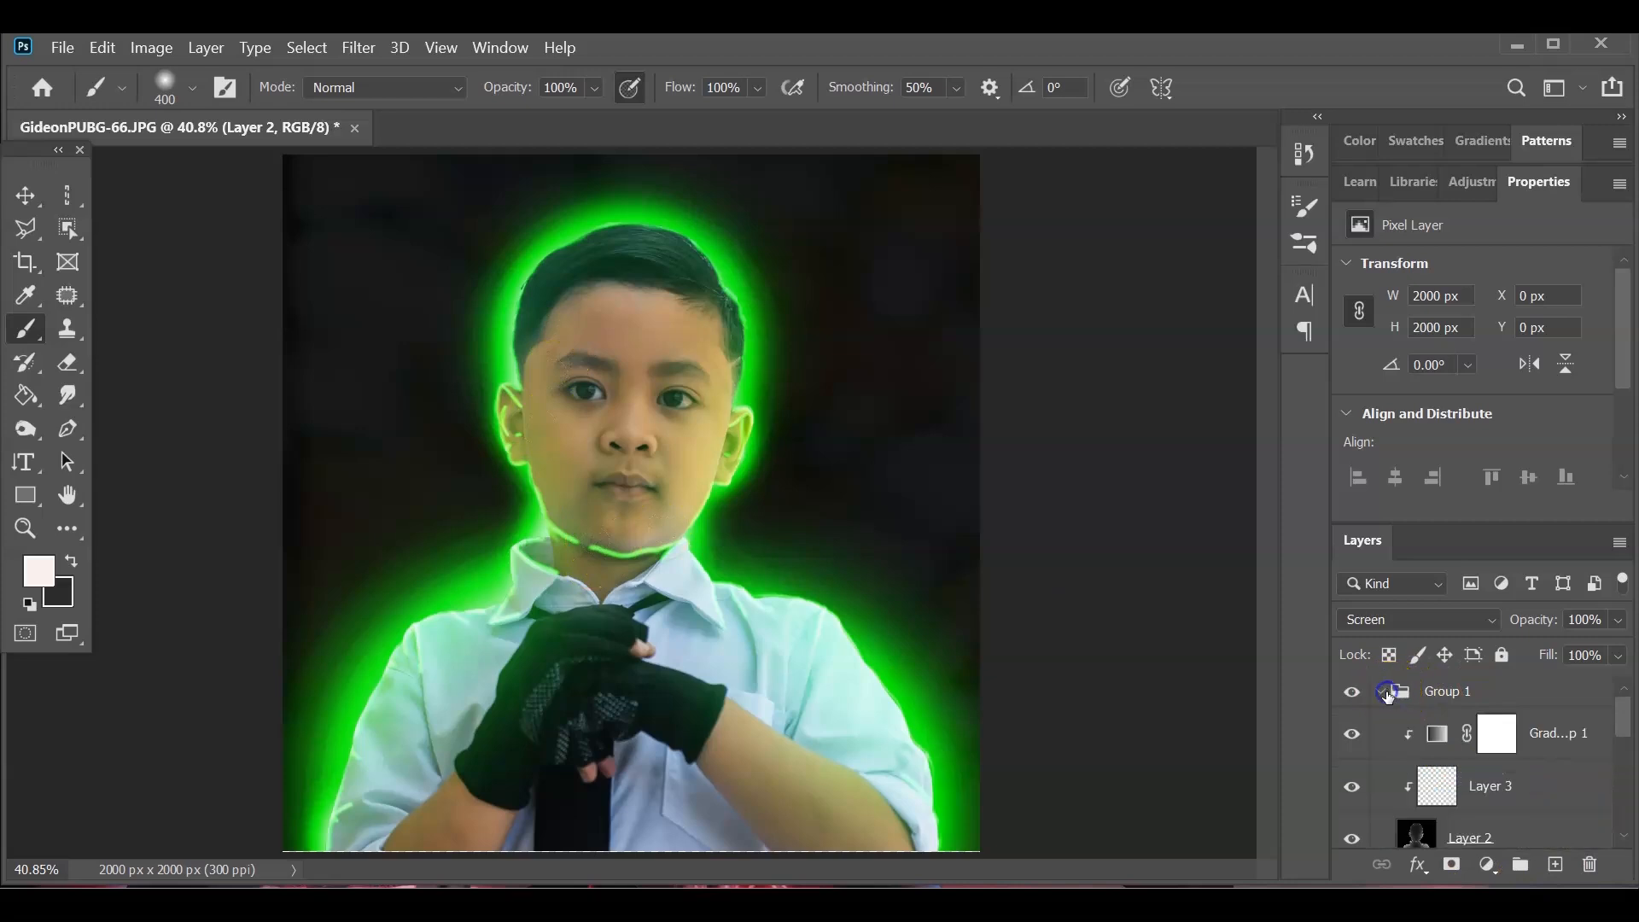
{"action": "scroll", "coordinate": [1456, 794], "scroll_direction": "down", "scroll_amount": 1}
{"action": "left_click", "coordinate": [1456, 798]}
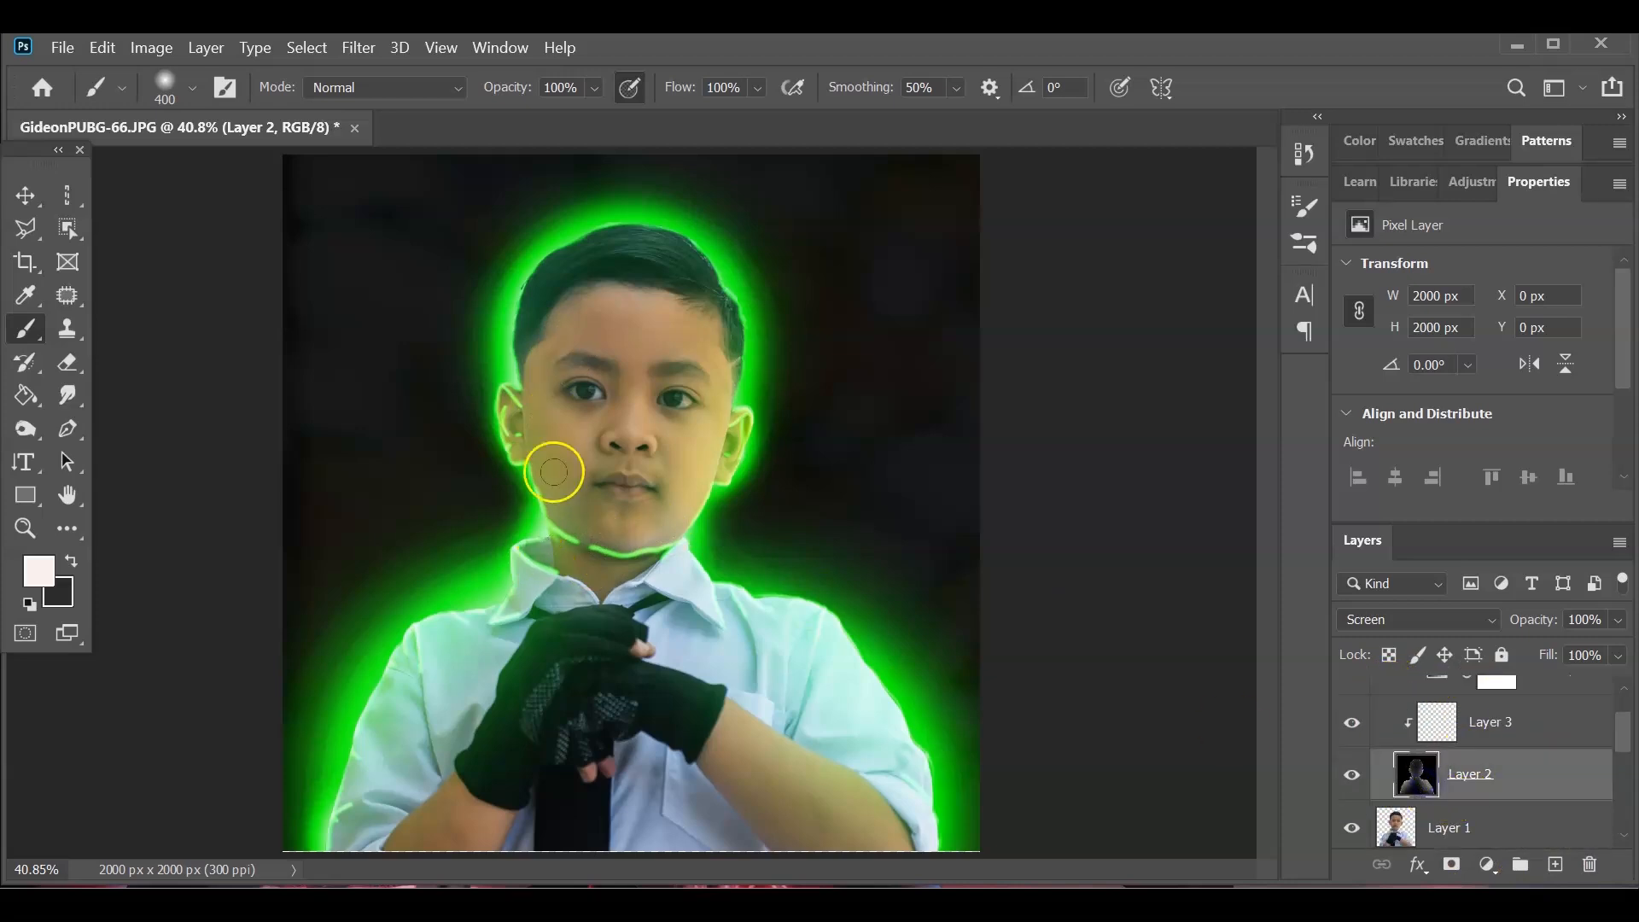
{"action": "left_click", "coordinate": [597, 90]}
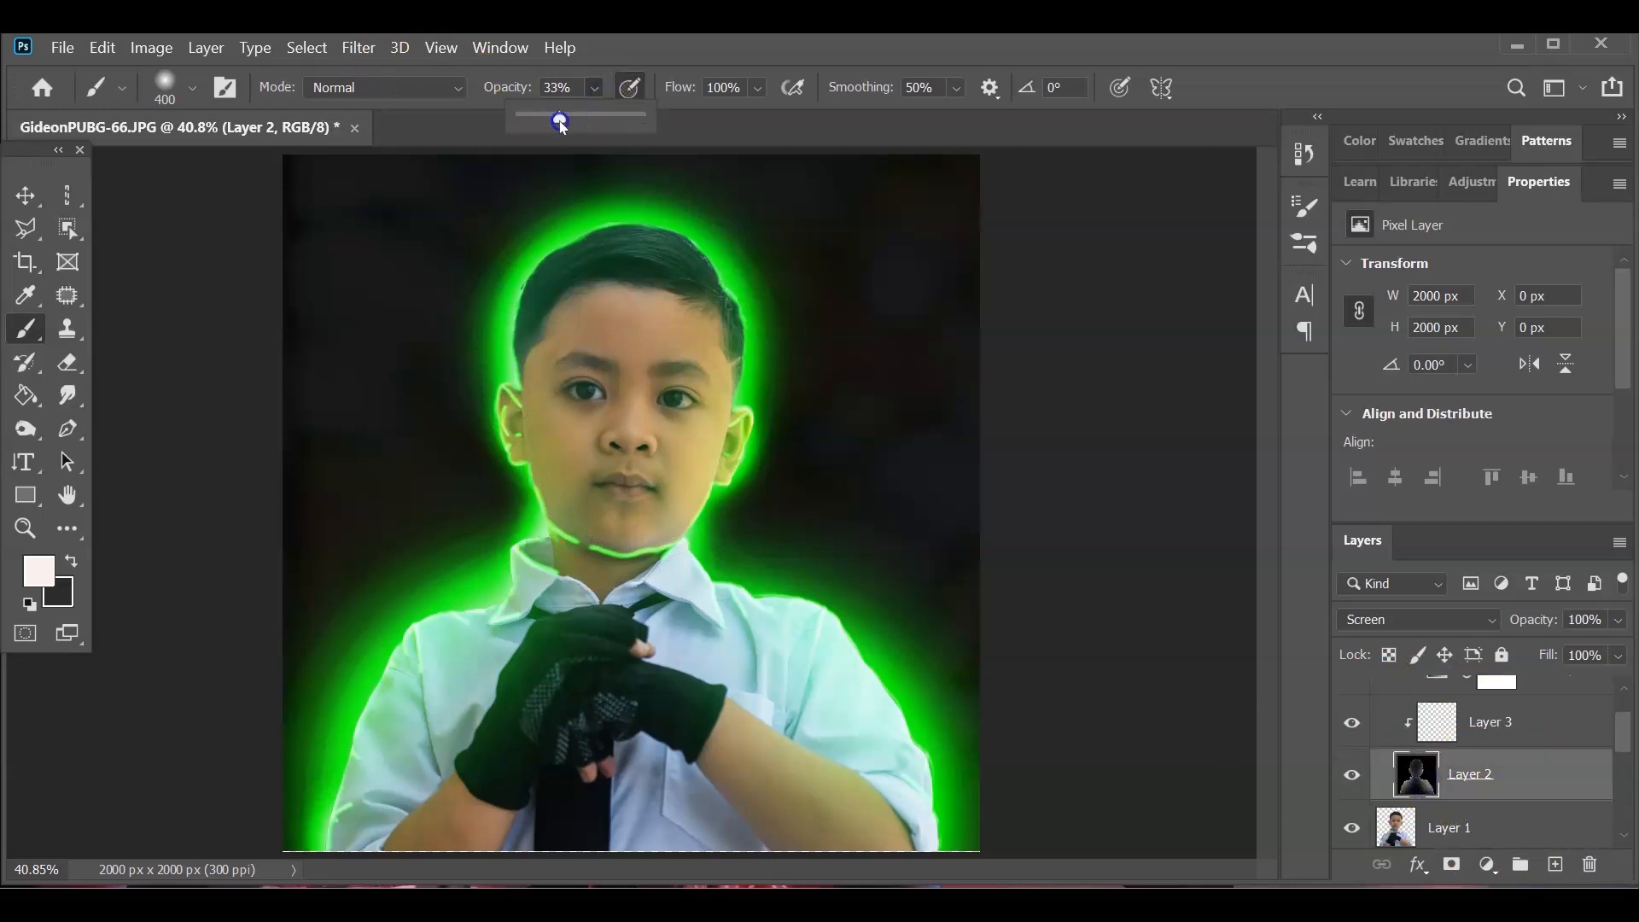
{"action": "left_click_drag", "start_coordinate": [537, 120], "coordinate": [541, 120]}
{"action": "left_click", "coordinate": [1405, 829], "text": "ctrl"}
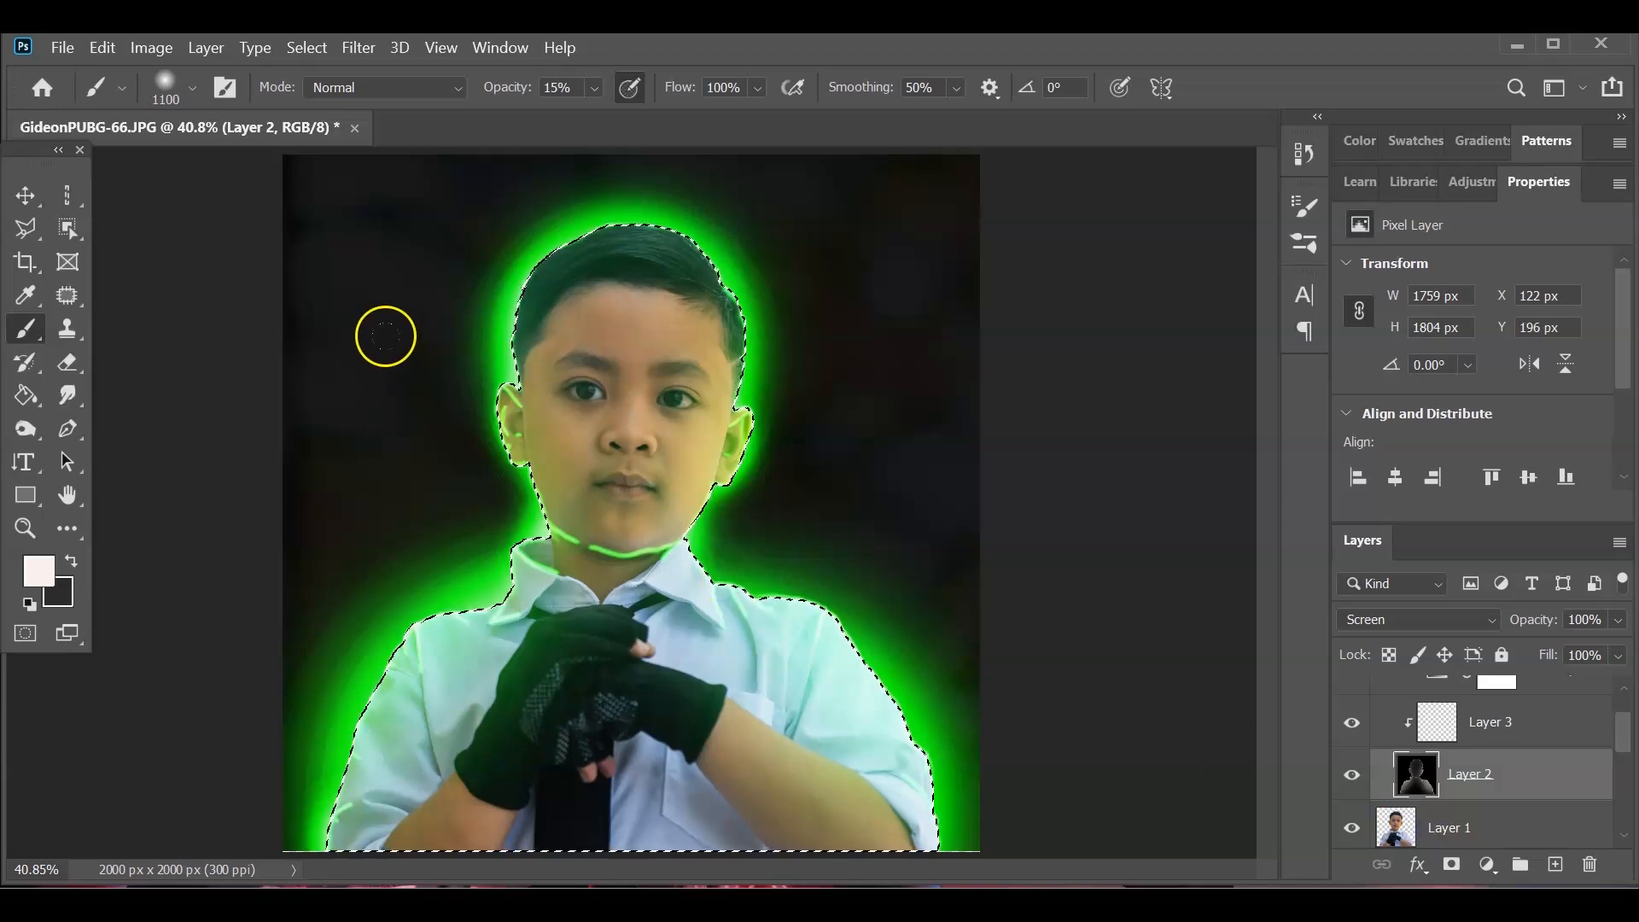
{"action": "left_click", "coordinate": [428, 327]}
{"action": "left_click", "coordinate": [414, 408]}
{"action": "left_click", "coordinate": [854, 390]}
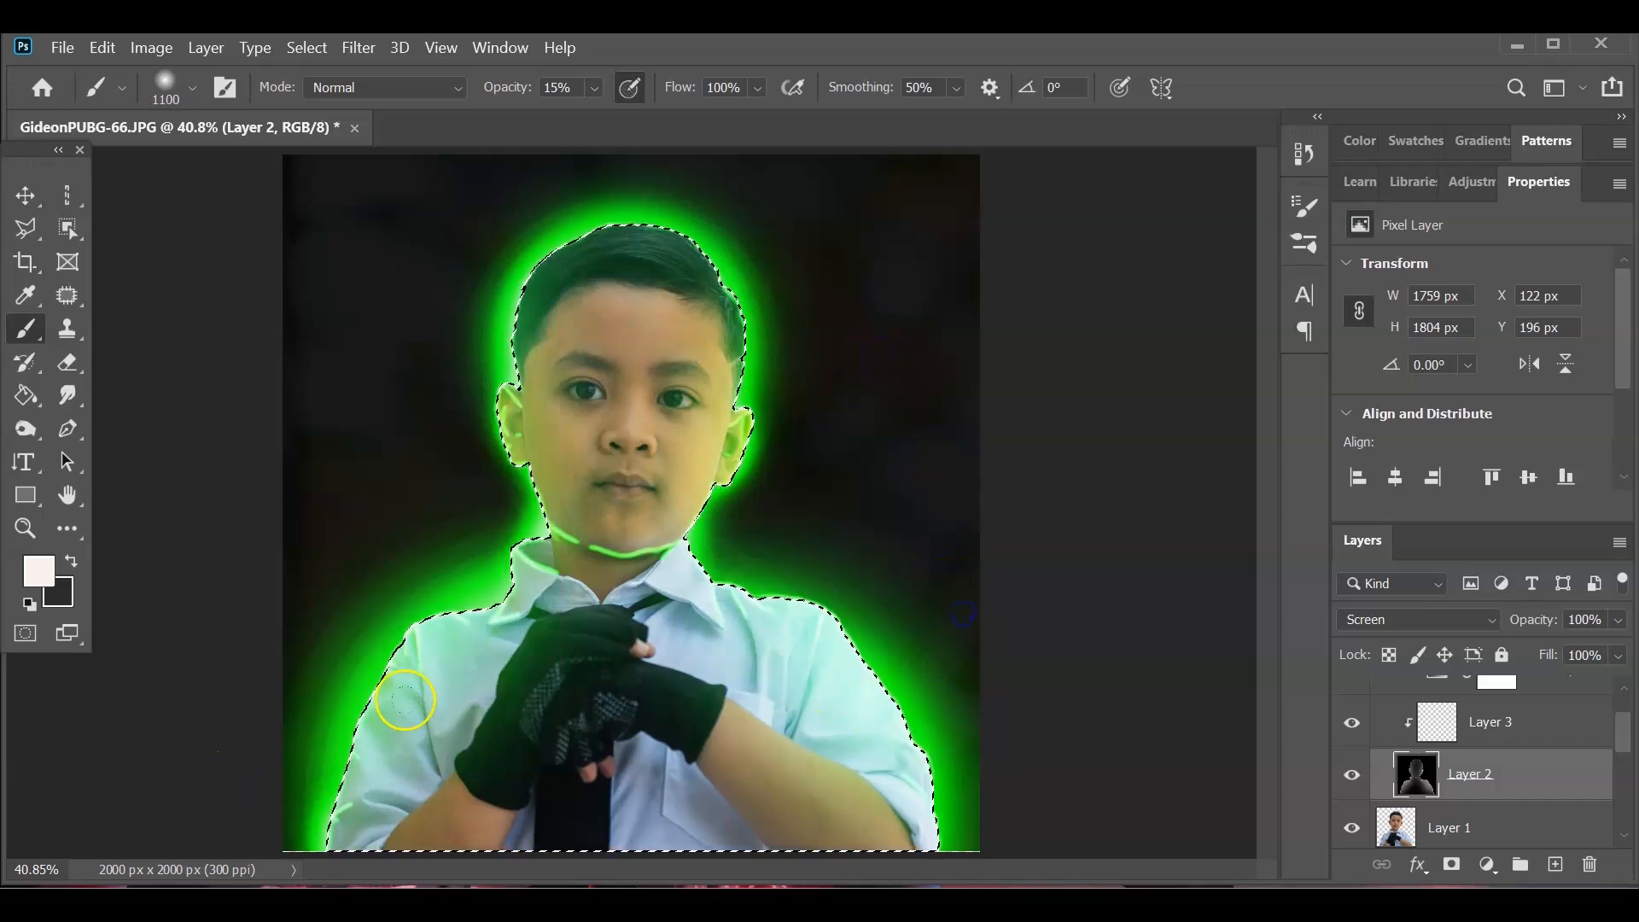
{"action": "key", "text": "ctrl+d"}
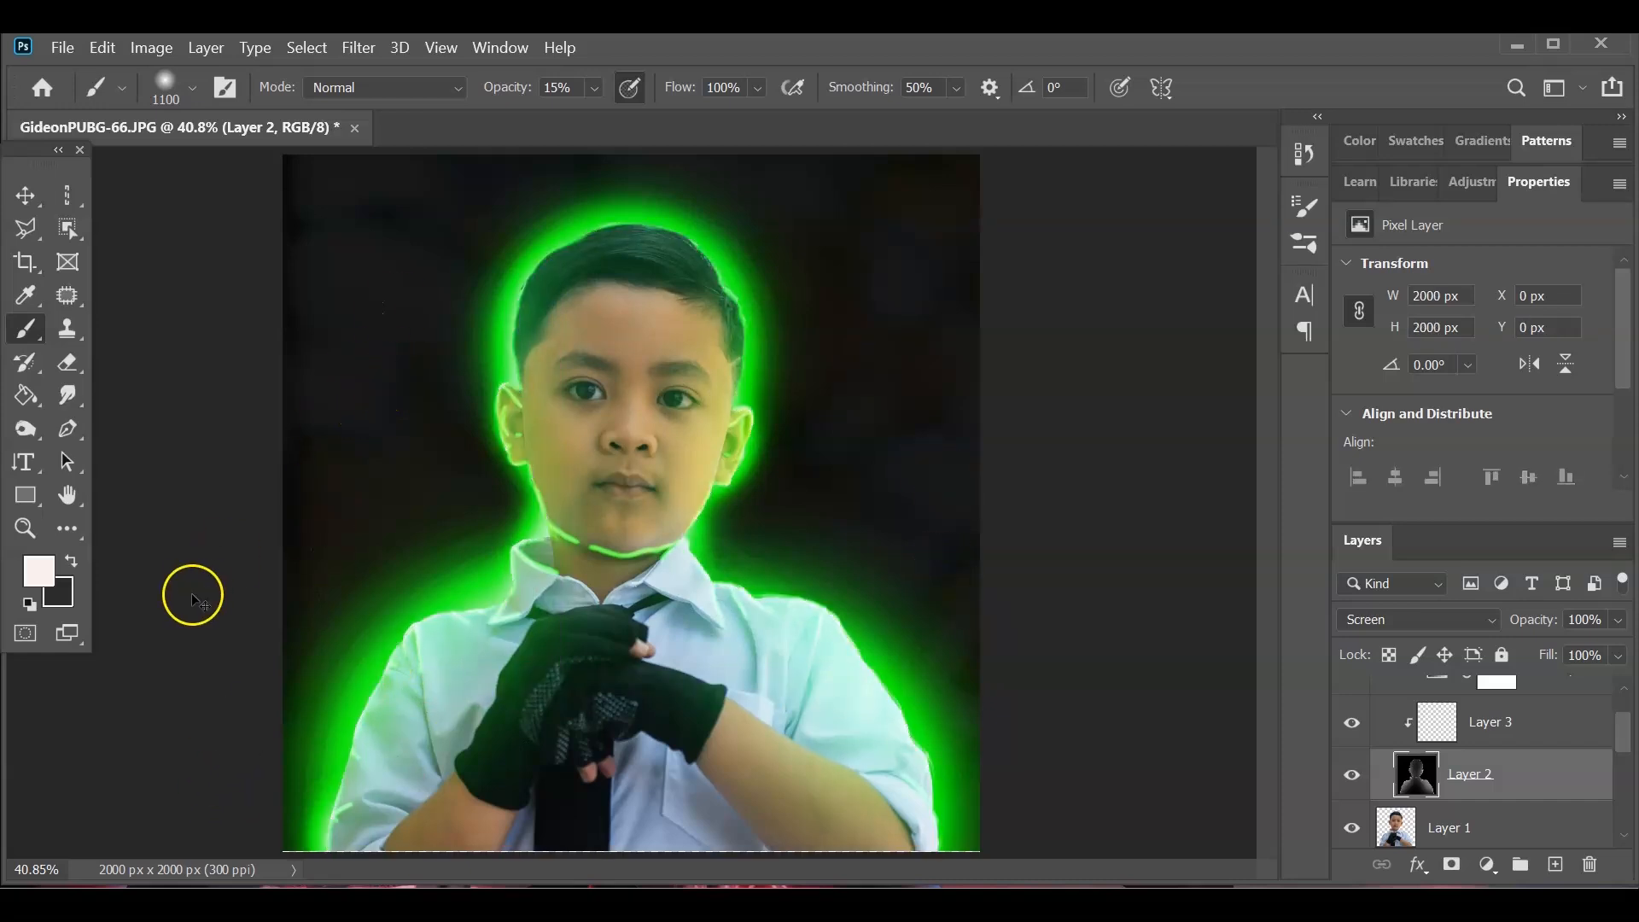
- Duplicate the Background layer to the top of the layer stack and hide the copy to compare before and after
{"action": "scroll", "coordinate": [1494, 792], "scroll_direction": "down", "scroll_amount": 2}
{"action": "scroll", "coordinate": [1494, 792], "scroll_direction": "down", "scroll_amount": 5}
{"action": "left_click", "coordinate": [1468, 828]}
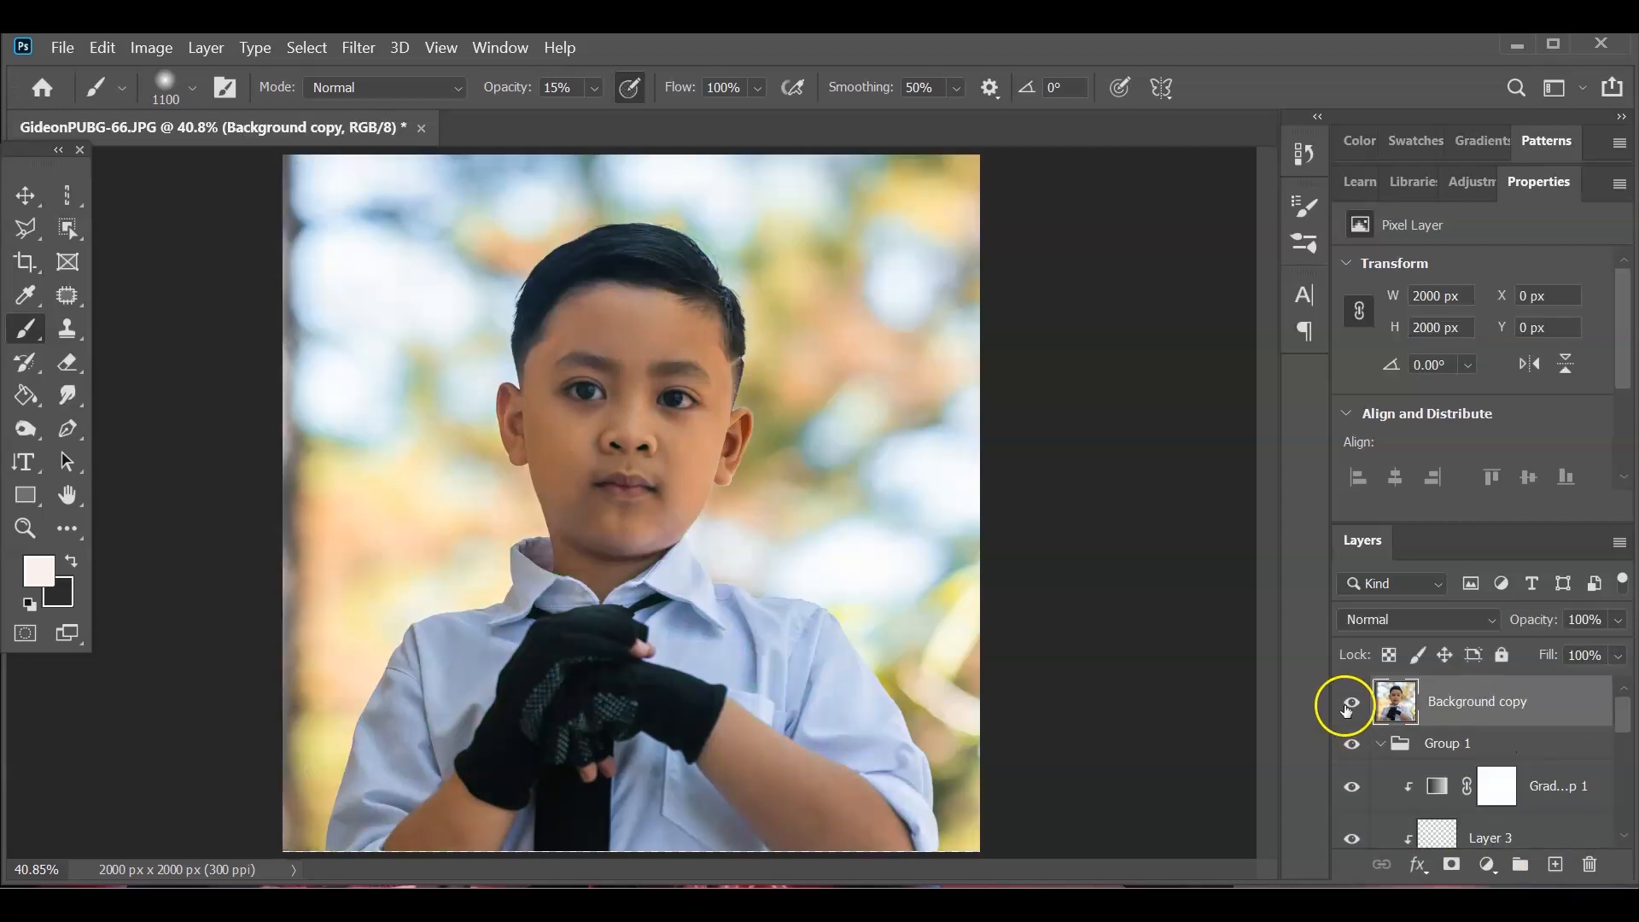
{"action": "left_click", "coordinate": [1347, 706]}
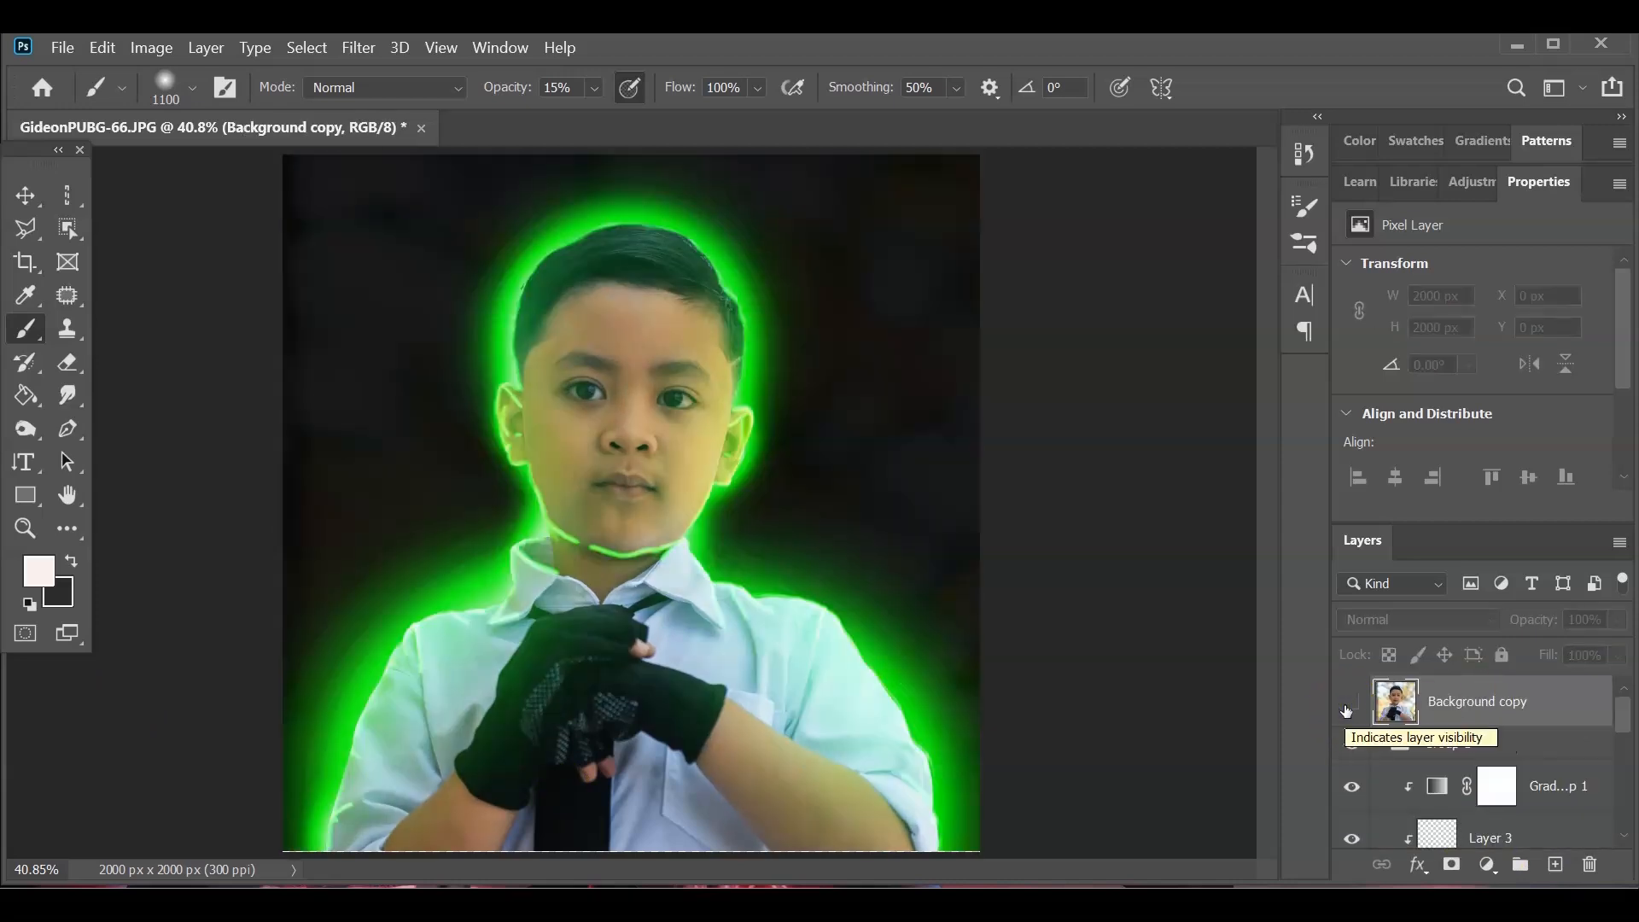